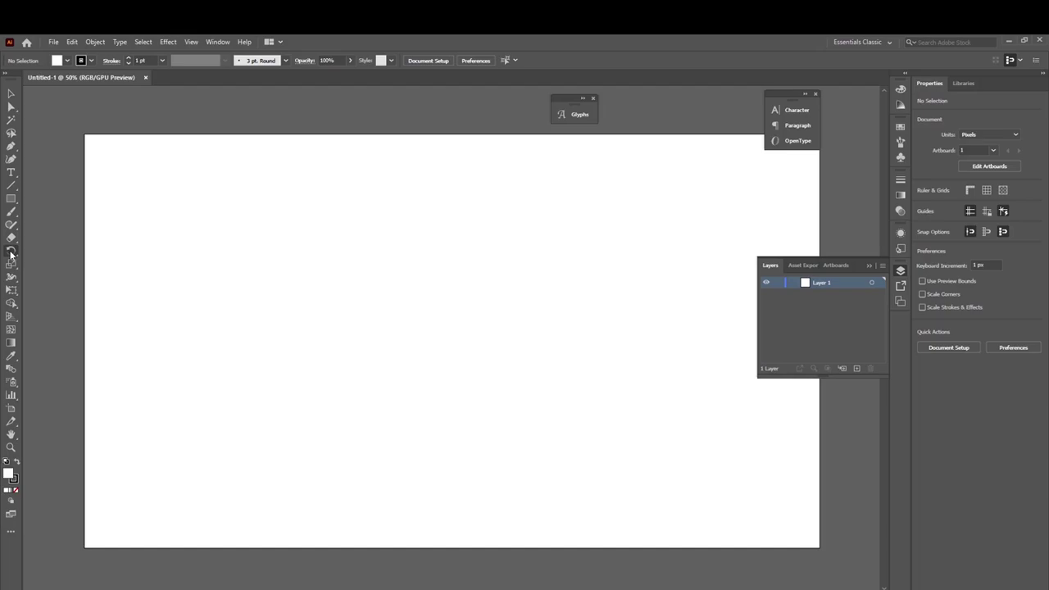
# Expand the Rectangle Tool group to reveal the Ellipse, Polygon and Star tools
pyautogui.click(11, 198)
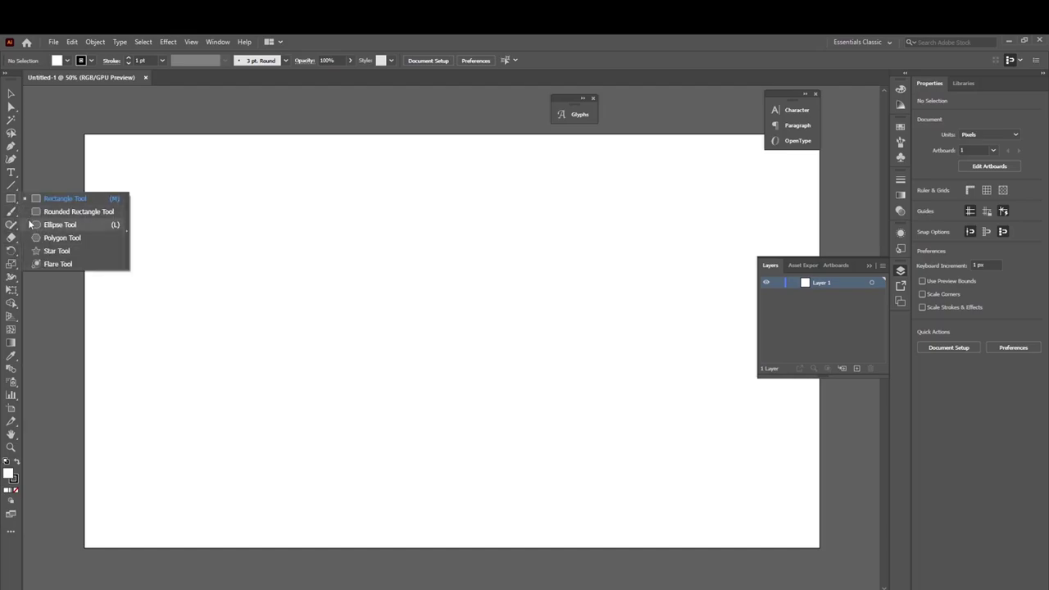
# Draw a 134 × 348 px ellipse, fill it yellow with no stroke, and move it upward
pyautogui.click(32, 224)
pyautogui.moveTo(365, 212); pyautogui.dragTo(418, 345)
pyautogui.press('v')
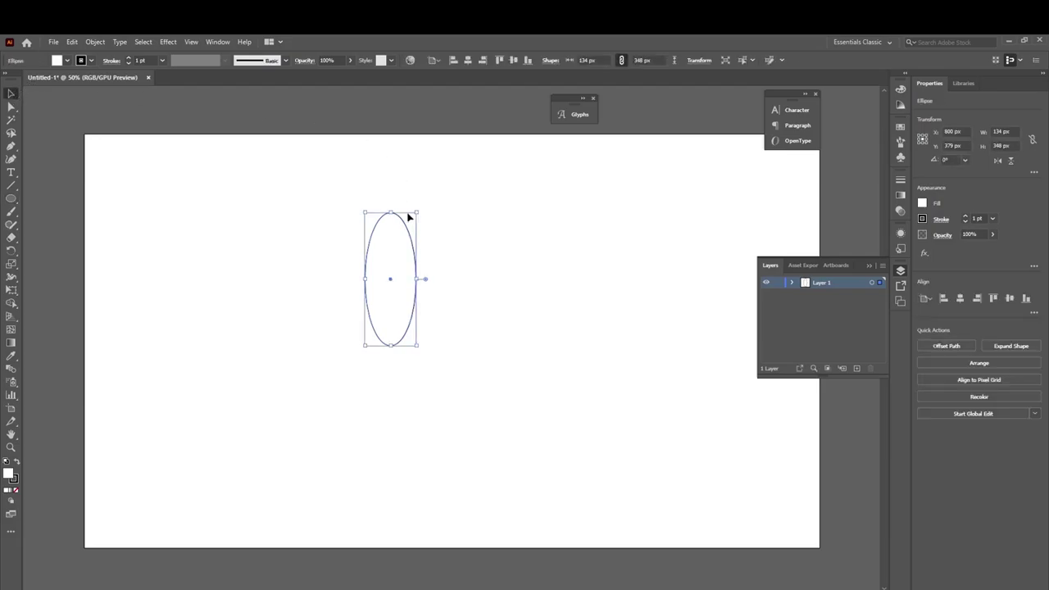
pyautogui.click(67, 60)
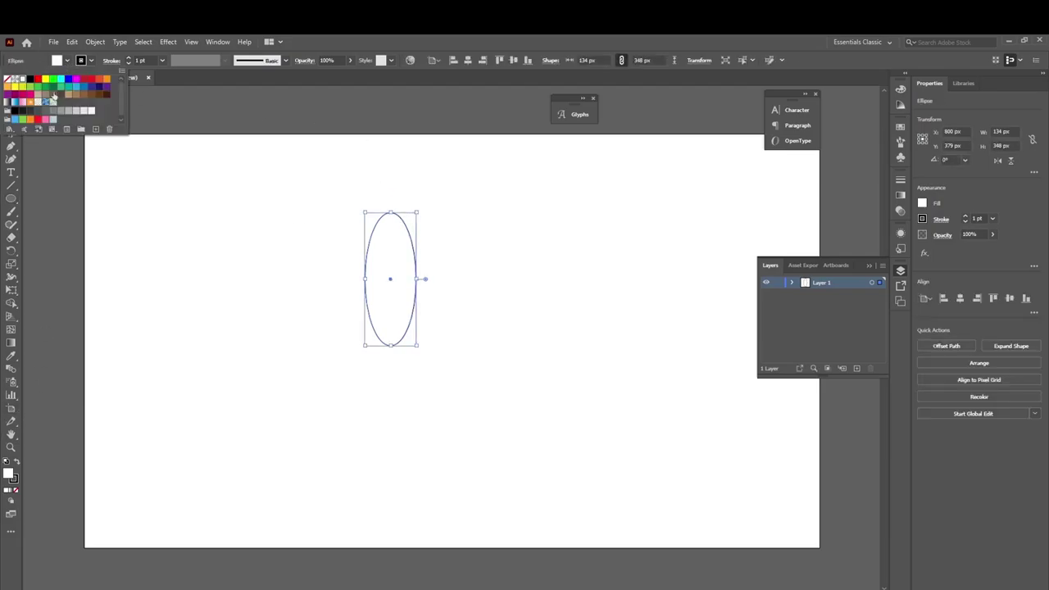
pyautogui.click(46, 80)
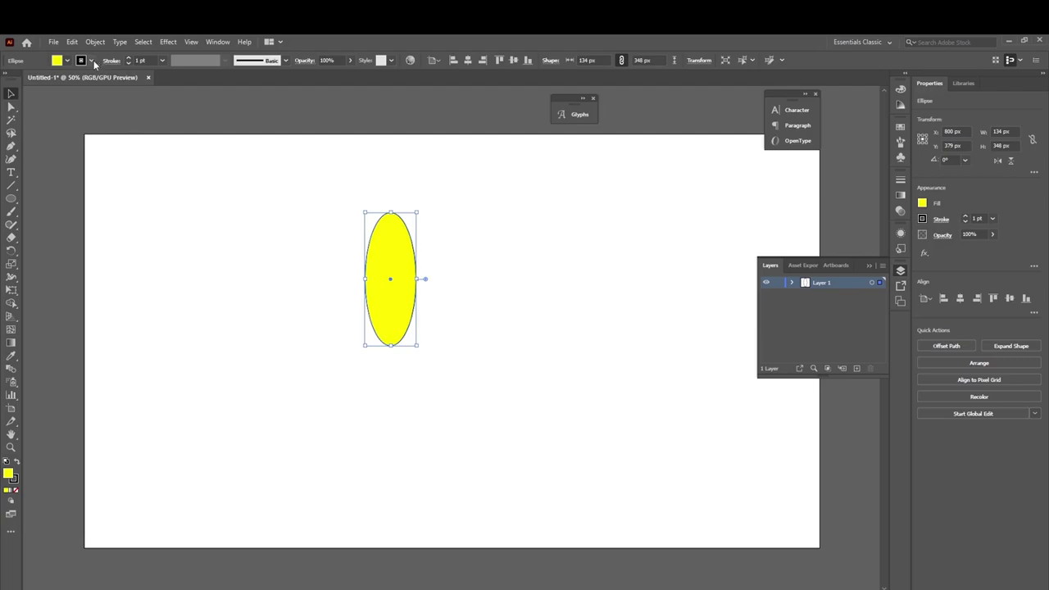
pyautogui.click(92, 61)
pyautogui.click(8, 79)
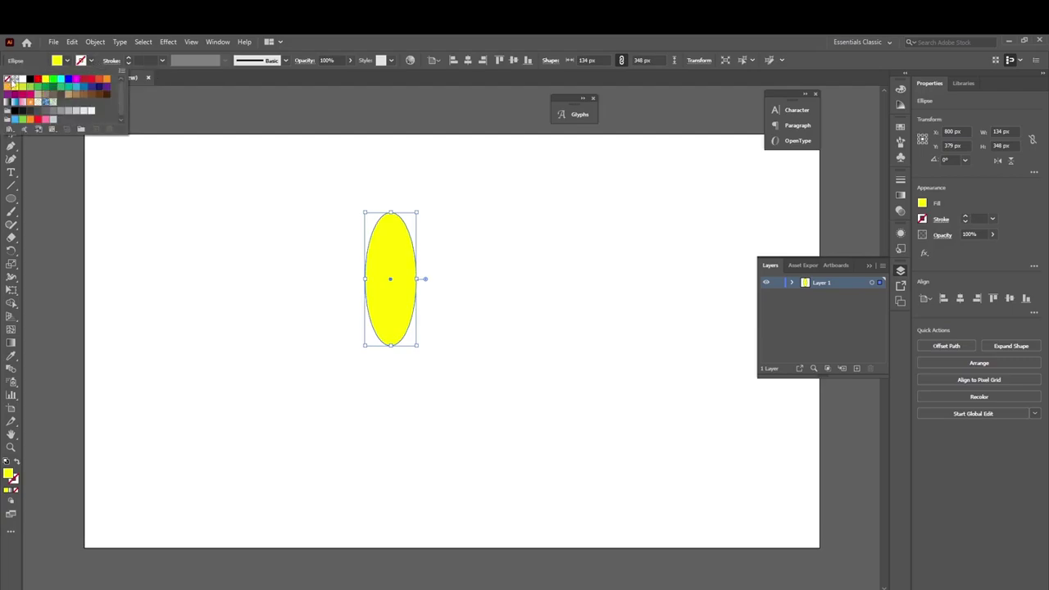
pyautogui.click(221, 242)
pyautogui.moveTo(391, 298); pyautogui.dragTo(392, 230)
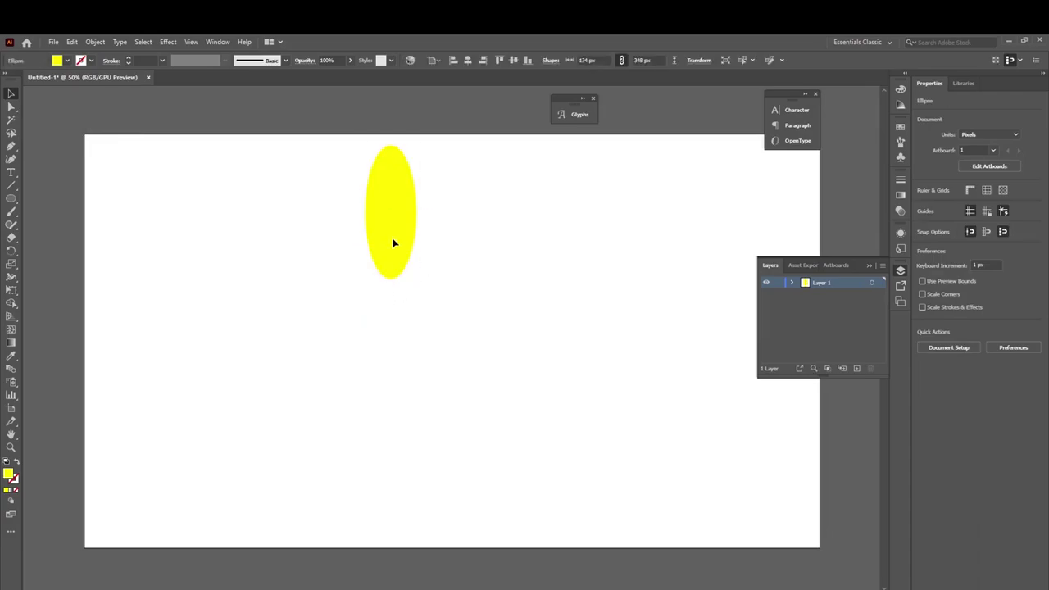
pyautogui.click(362, 271)
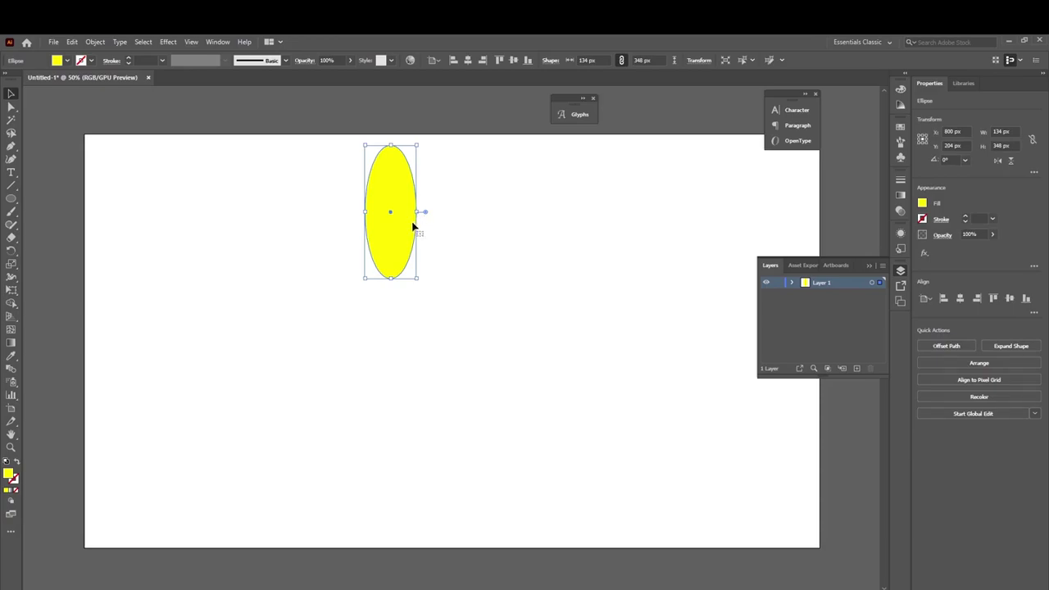
# Make a 25° rotated copy of the yellow ellipse using the Rotate dialog with Preview on
pyautogui.click(11, 251)
pyautogui.doubleClick(11, 252)
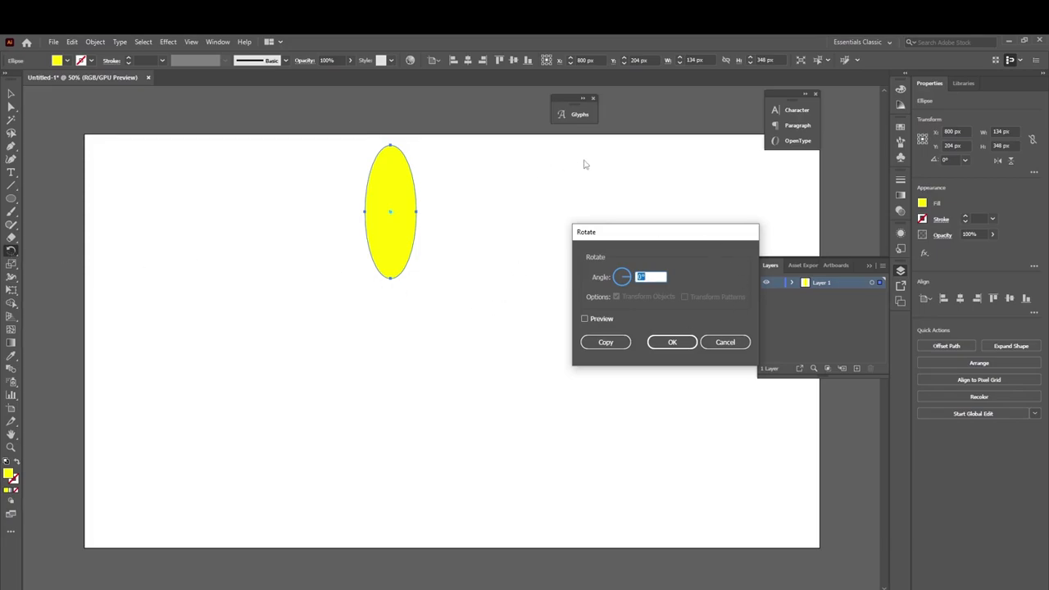
pyautogui.click(583, 318)
pyautogui.write('25')
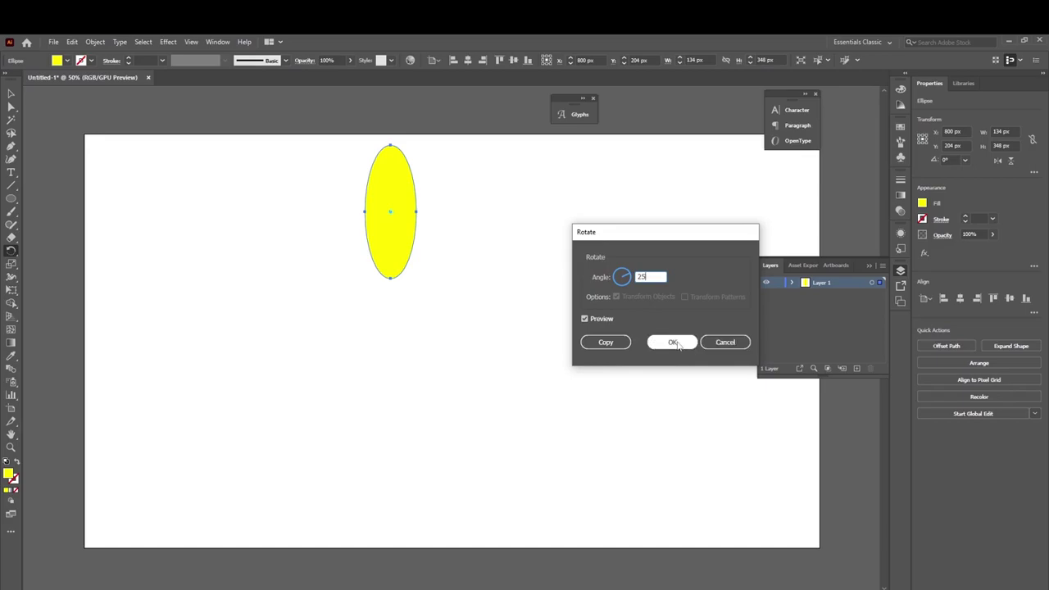
pyautogui.click(604, 343)
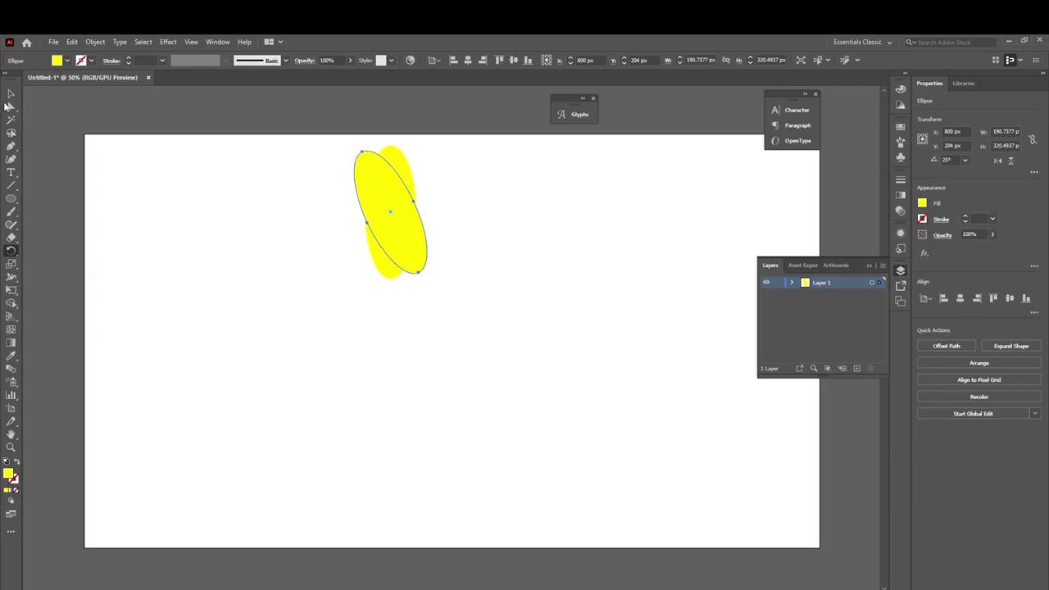
pyautogui.click(11, 93)
pyautogui.click(265, 290)
pyautogui.click(387, 233)
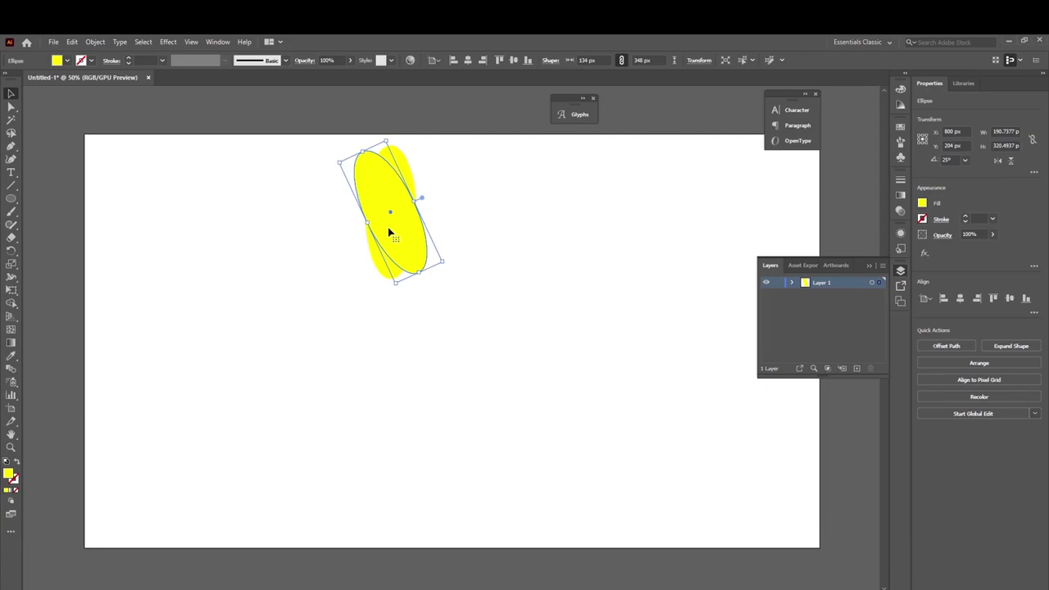
pyautogui.click(295, 288)
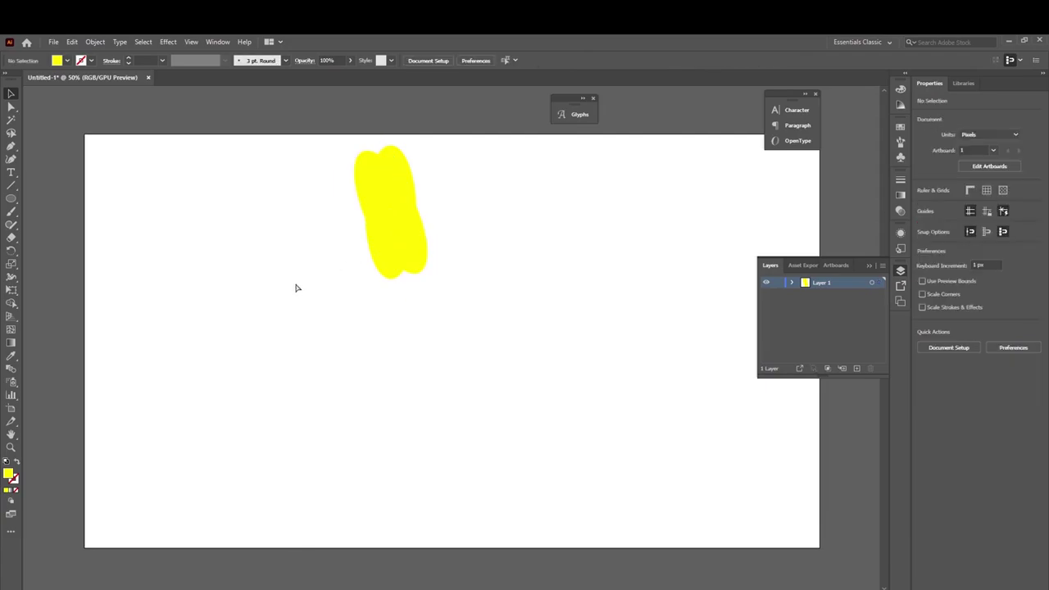
# Undo the rotated copy, nudge the ellipse lower, and change its fill to magenta
pyautogui.hotkey('ctrl', 'z')
pyautogui.hotkey('ctrl', 'z')
pyautogui.moveTo(402, 253); pyautogui.dragTo(403, 276)
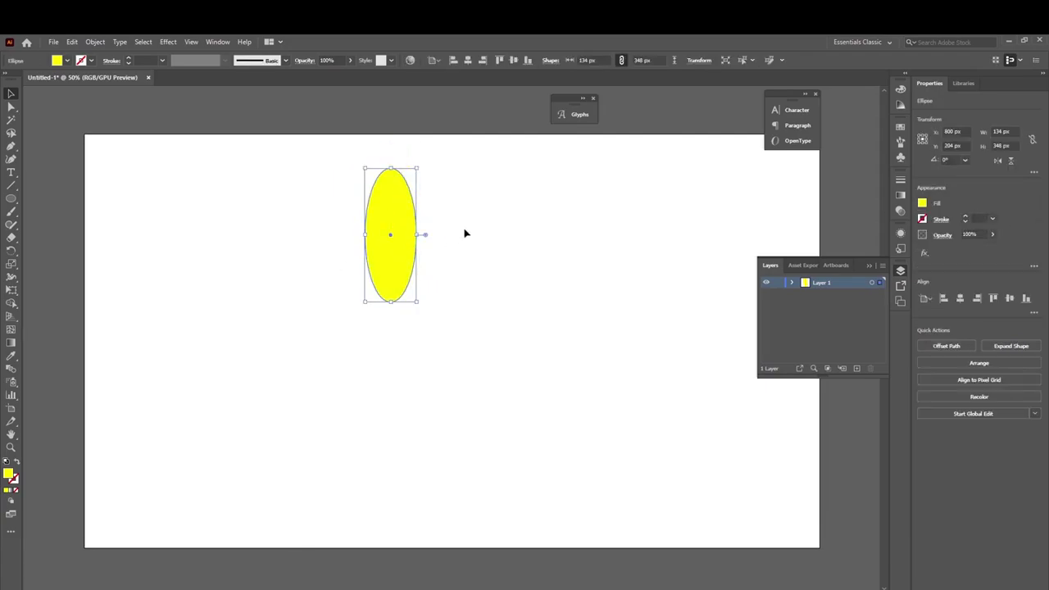
pyautogui.click(57, 60)
pyautogui.click(36, 79)
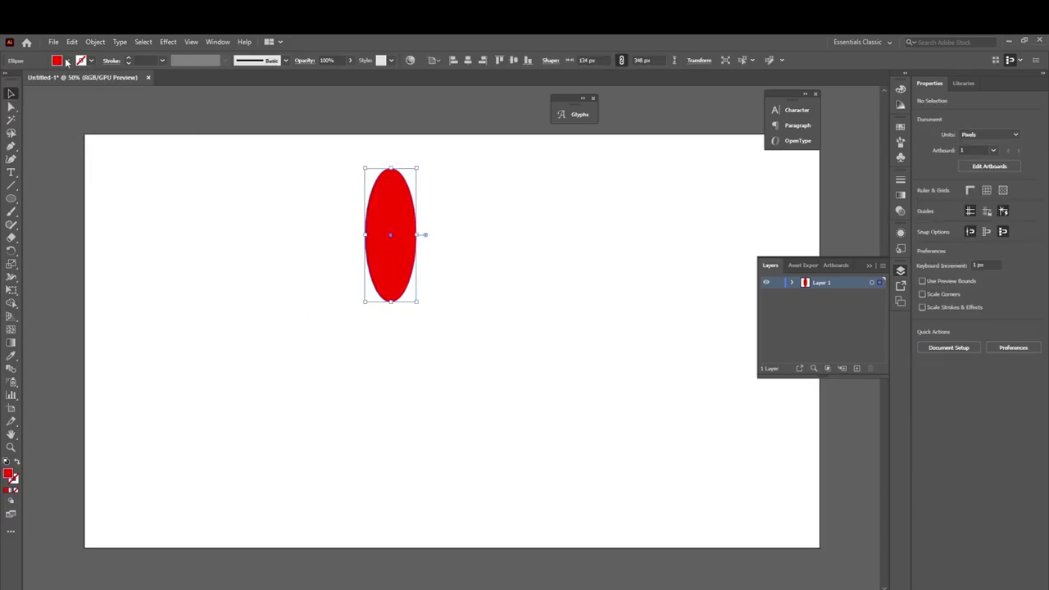
pyautogui.click(68, 60)
pyautogui.click(74, 82)
pyautogui.click(426, 260)
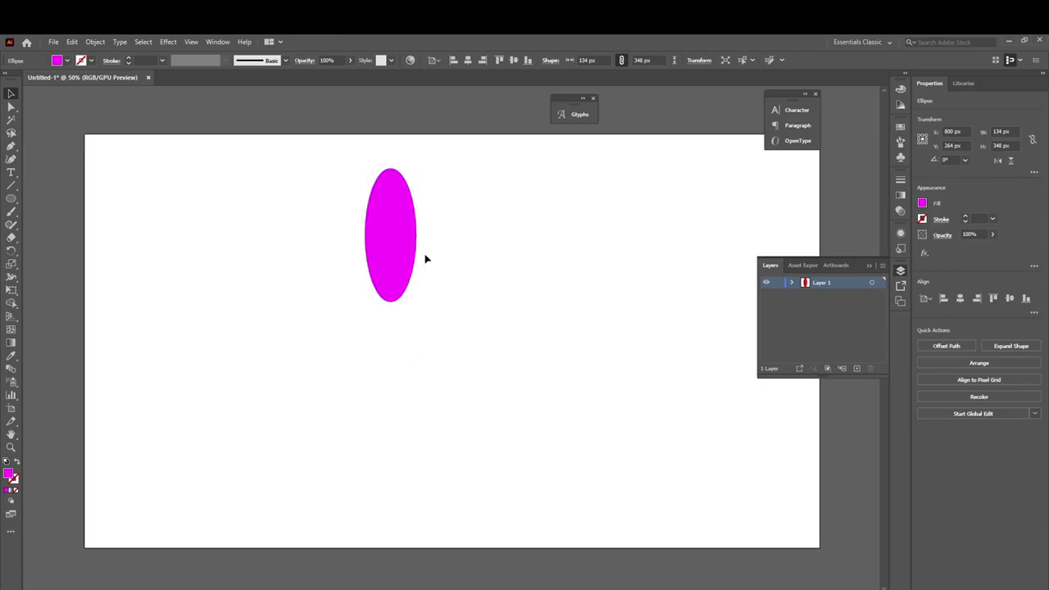
pyautogui.click(405, 233)
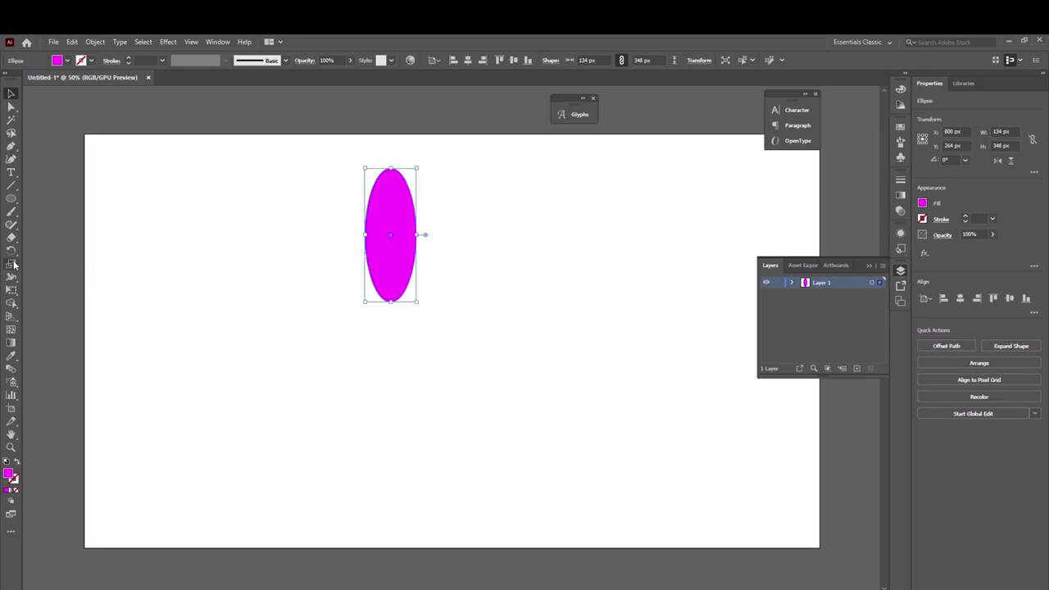
# Set the ellipse's rotation pivot below it with the Rotate Tool, undoing a trial rotation
pyautogui.doubleClick(12, 253)
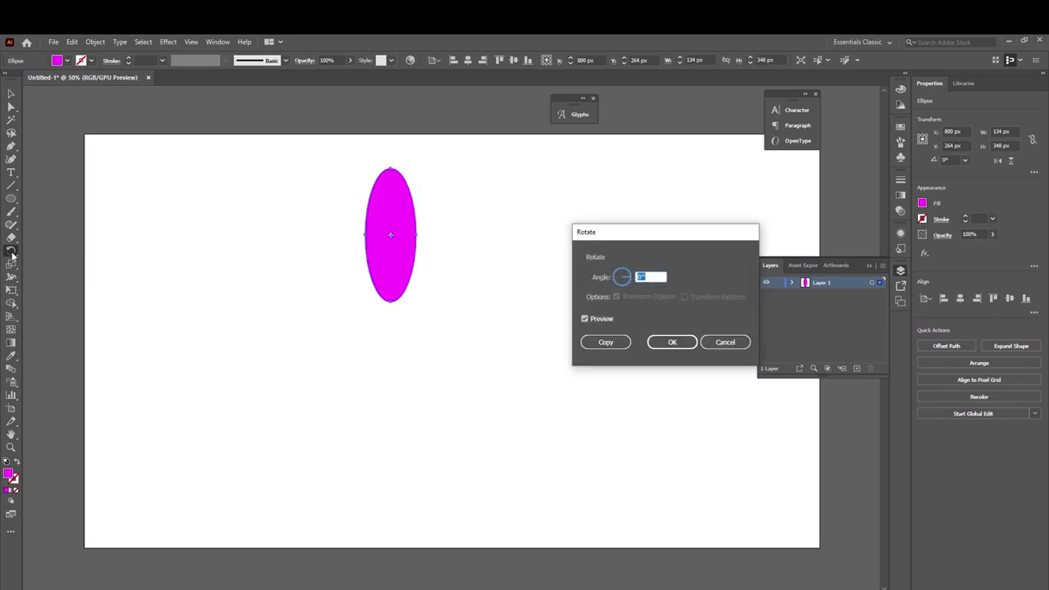
pyautogui.click(725, 342)
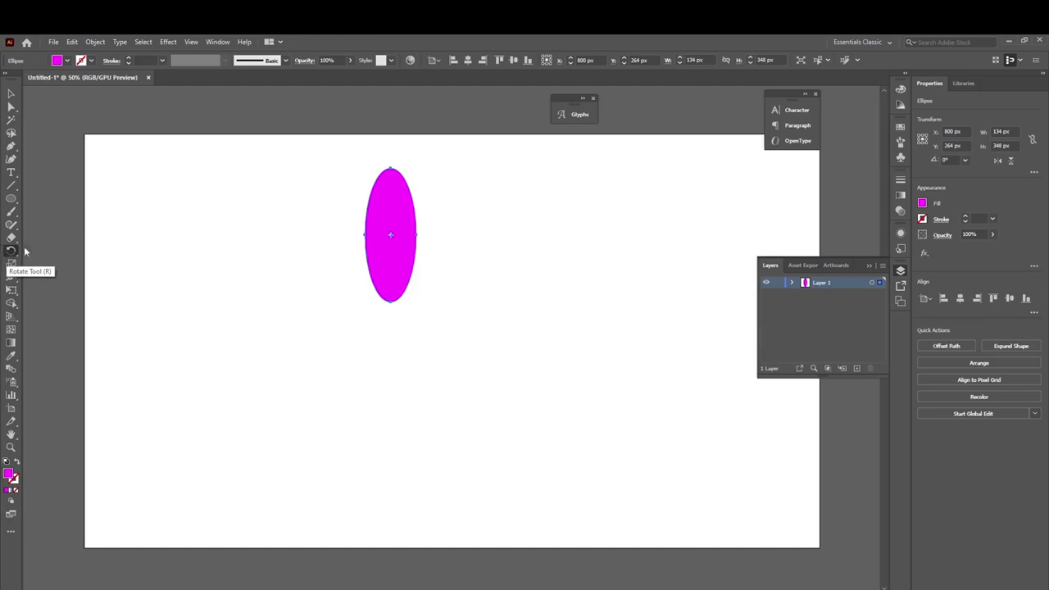
pyautogui.scroll(3, 403, 240)
pyautogui.scroll(2, 398, 227)
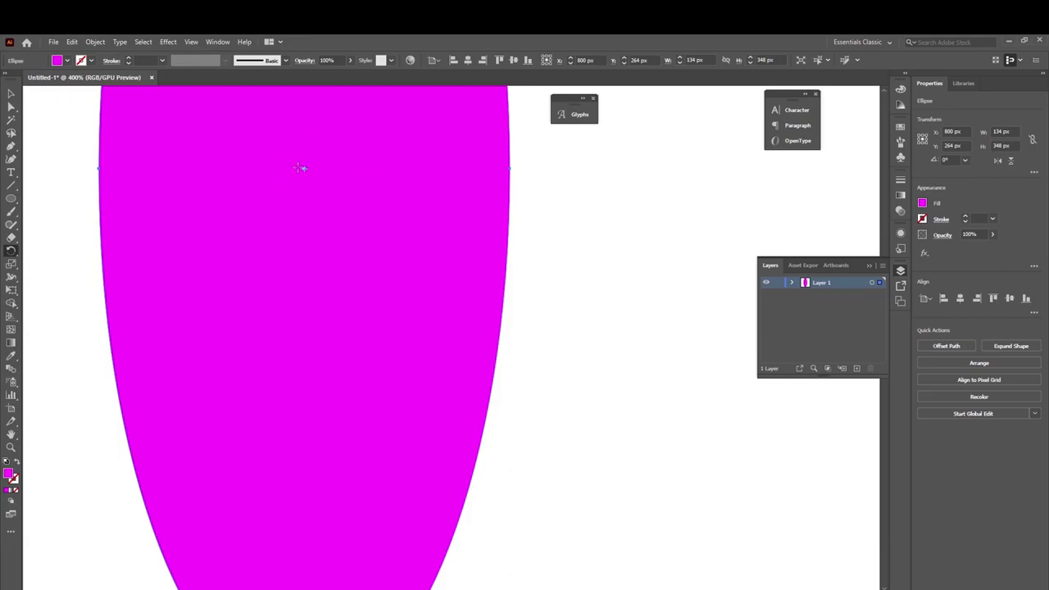
pyautogui.scroll(-3, 365, 302)
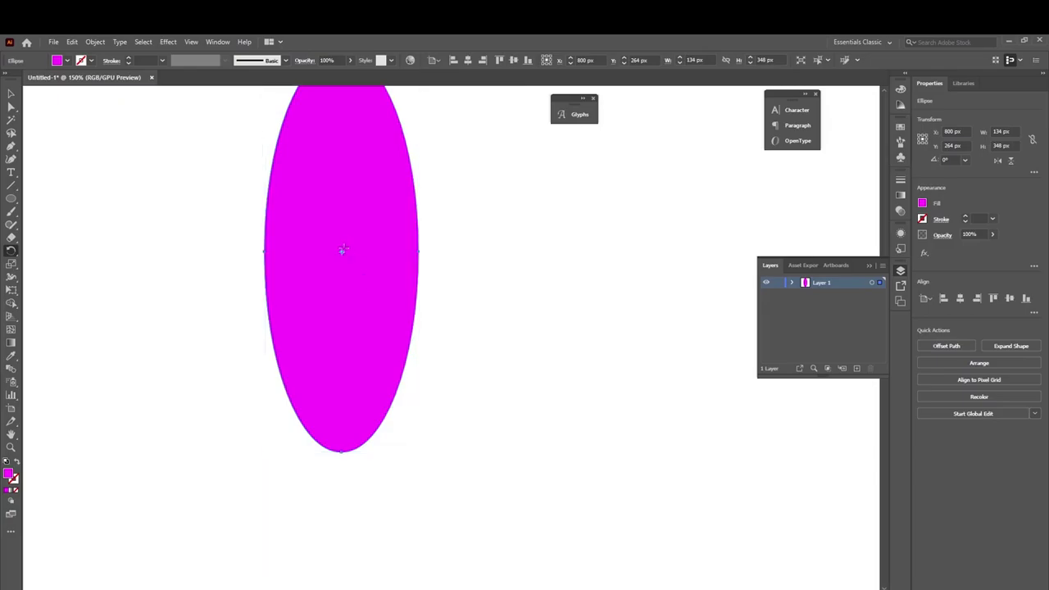
pyautogui.moveTo(385, 250); pyautogui.dragTo(343, 296)
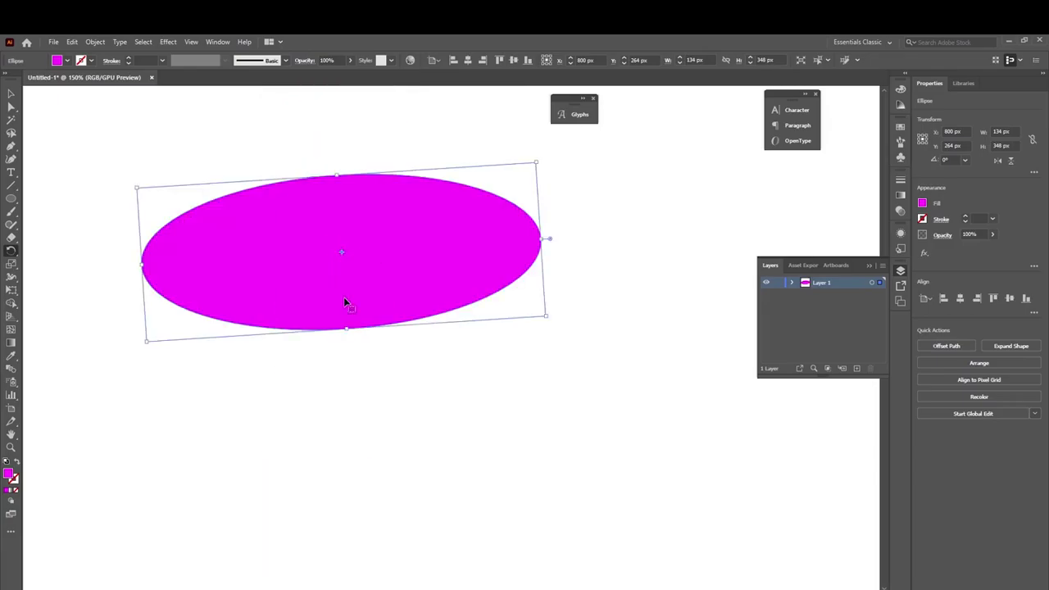
pyautogui.hotkey('ctrl', 'z')
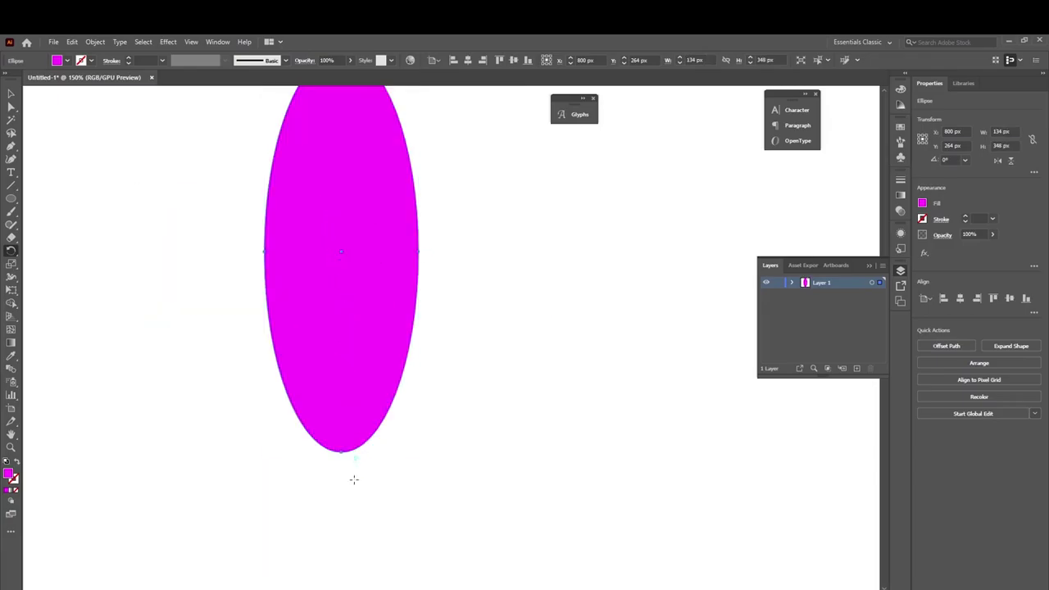
pyautogui.scroll(-3, 347, 529)
pyautogui.scroll(-5, 349, 426)
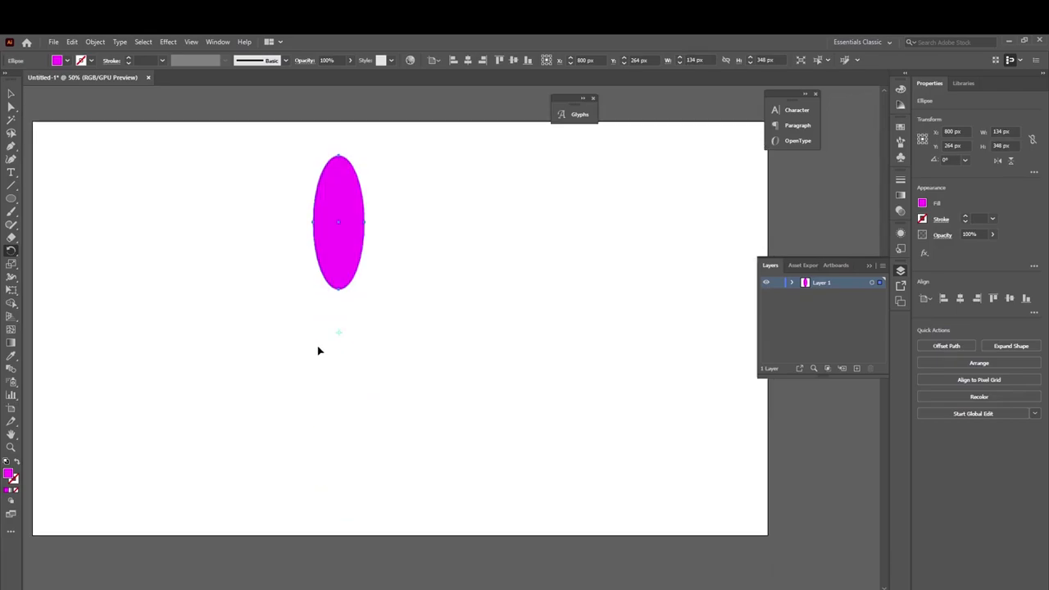
pyautogui.scroll(3, 331, 336)
pyautogui.scroll(3, 333, 295)
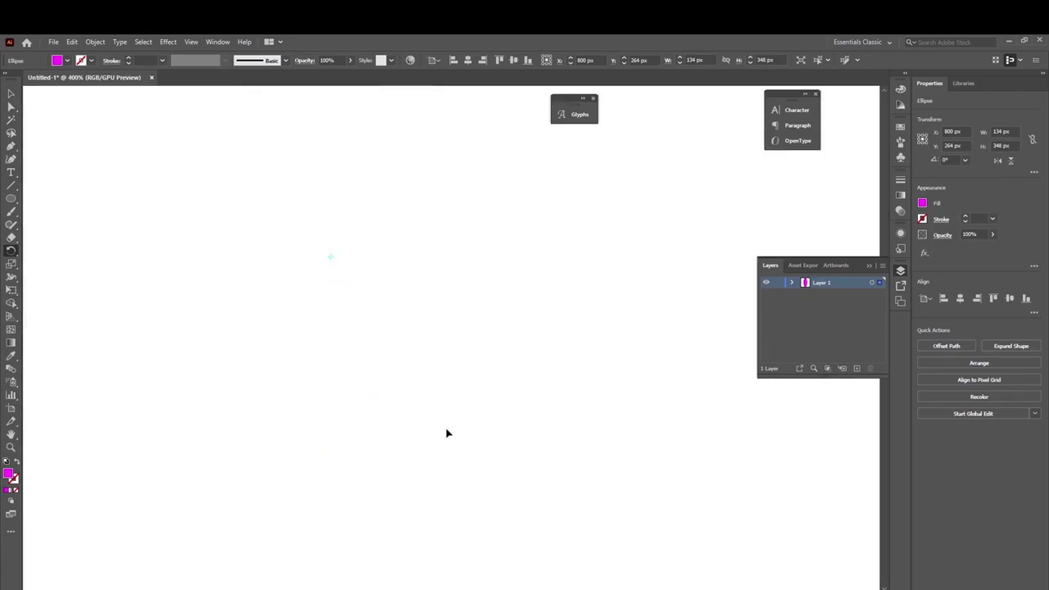
pyautogui.scroll(-3, 446, 432)
pyautogui.scroll(-3, 456, 435)
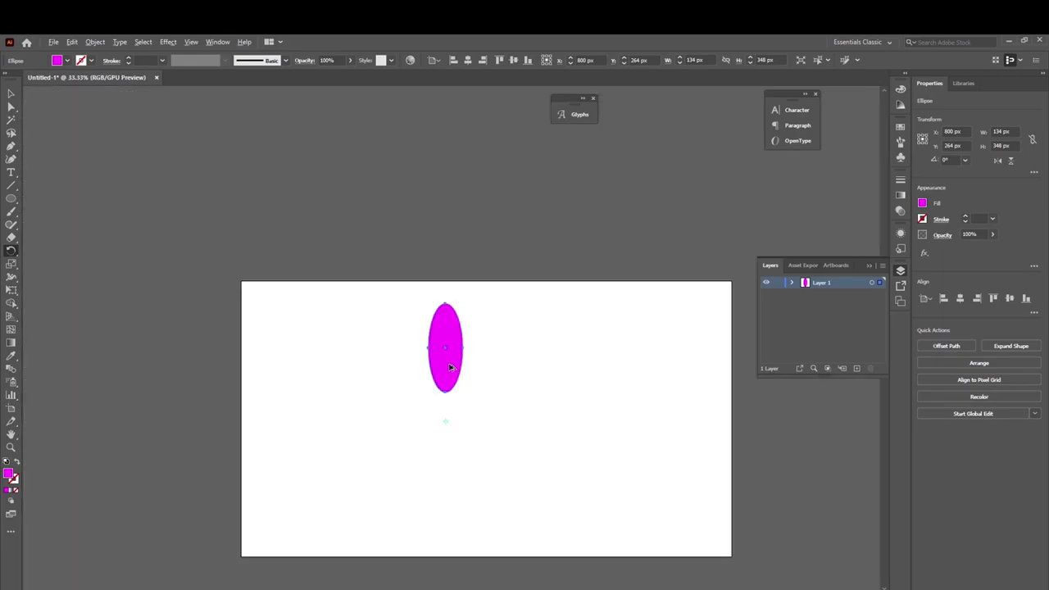
# Rotate copies of the ellipse around the lower pivot, repeating with Ctrl+D to form petals
pyautogui.moveTo(449, 366)
pyautogui.mouseDown()
pyautogui.moveTo(552, 463)
pyautogui.moveTo(390, 376)
pyautogui.moveTo(466, 384)
pyautogui.mouseUp()
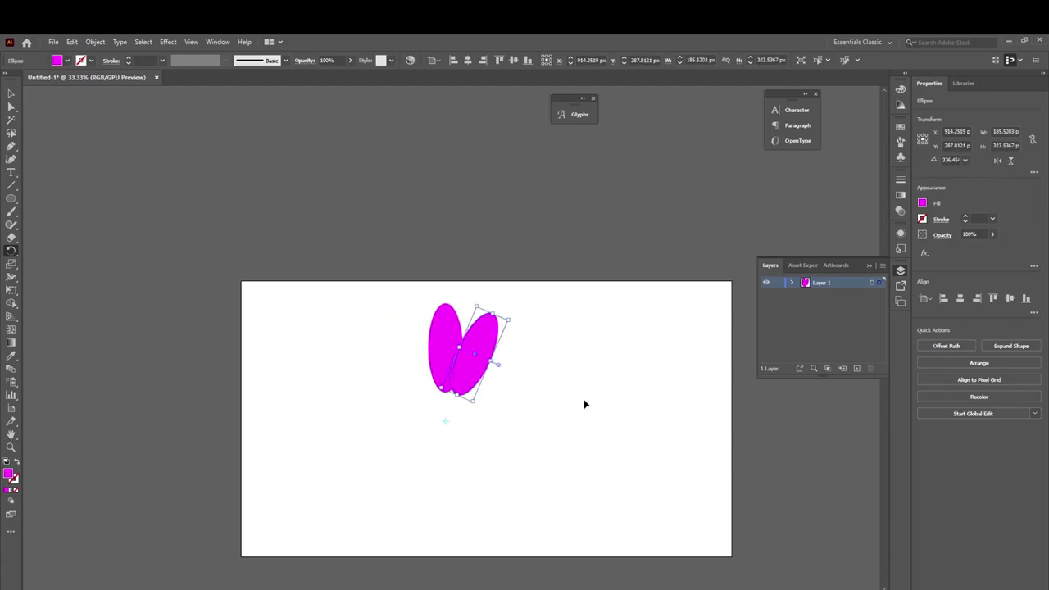
pyautogui.hotkey('ctrl', 'd')
pyautogui.hotkey('ctrl', 'd')
pyautogui.hotkey('ctrl', 'd')
pyautogui.hotkey('ctrl', 'd')
pyautogui.hotkey('ctrl', 'd')
pyautogui.hotkey('ctrl', 'd')
pyautogui.hotkey('ctrl', 'd')
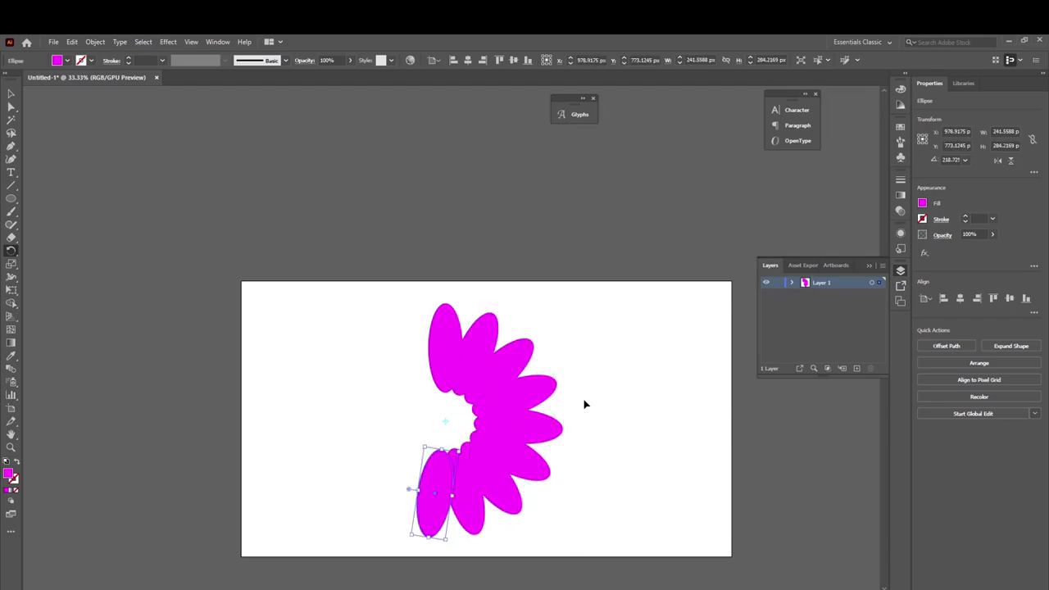
pyautogui.hotkey('ctrl', 'd')
pyautogui.hotkey('ctrl', 'd')
pyautogui.hotkey('ctrl', 'd')
pyautogui.hotkey('ctrl', 'd')
pyautogui.hotkey('ctrl', 'd')
pyautogui.hotkey('ctrl', 'd')
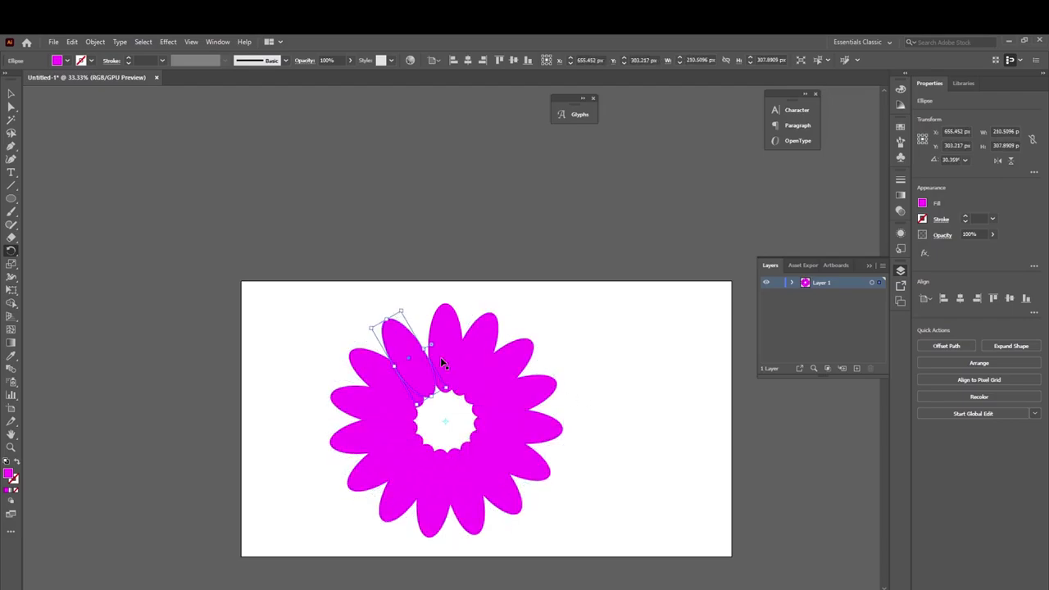
pyautogui.click(11, 94)
pyautogui.click(264, 316)
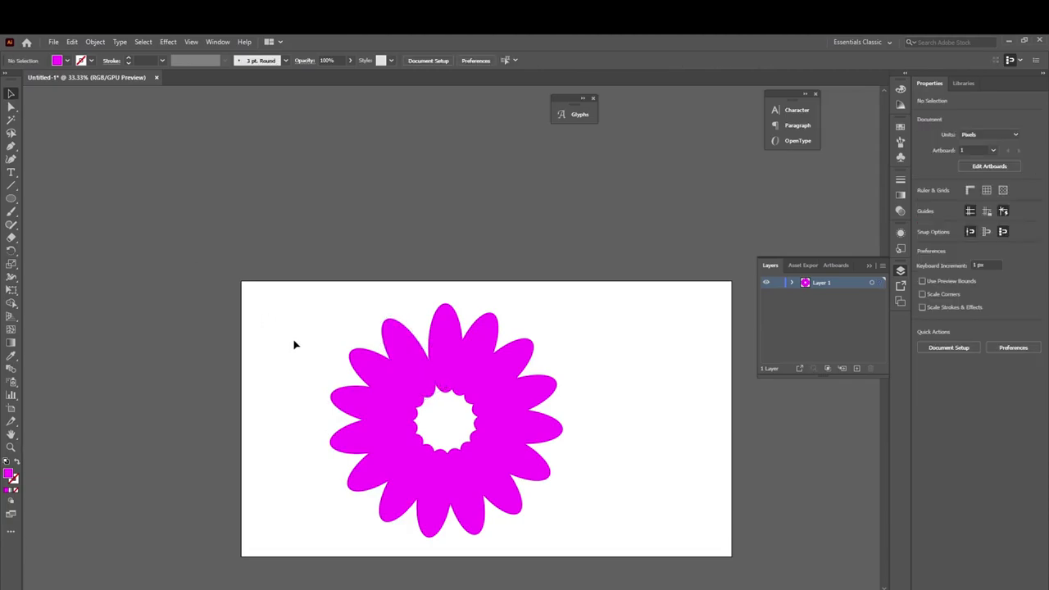
pyautogui.click(432, 370)
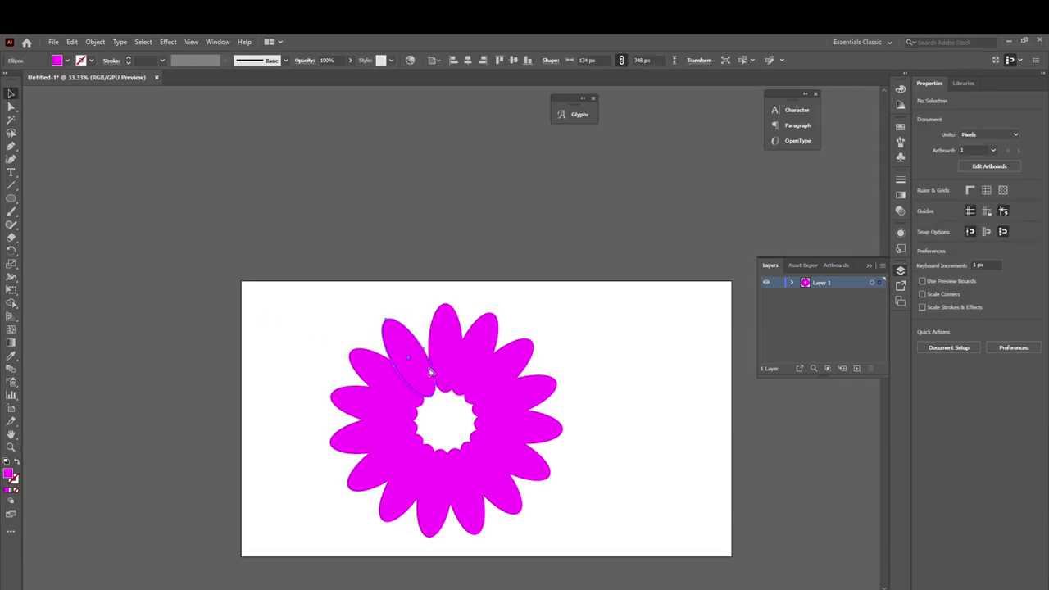
pyautogui.click(685, 459)
# Marquee-select every petal of the magenta flower and delete them
pyautogui.scroll(-2, 686, 459)
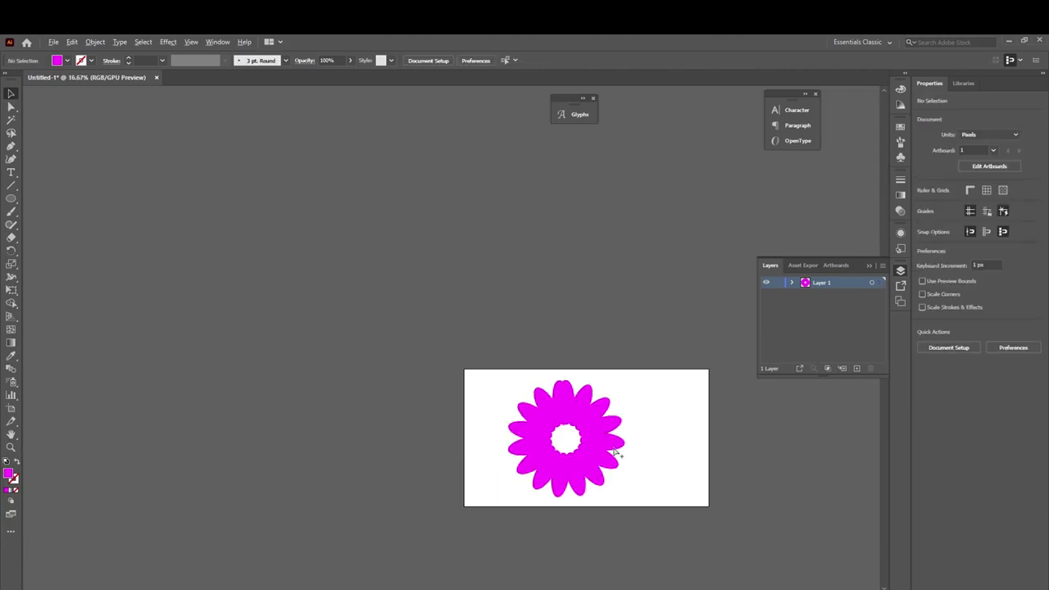
pyautogui.scroll(5, 632, 477)
pyautogui.scroll(-2, 563, 436)
pyautogui.scroll(-2, 492, 367)
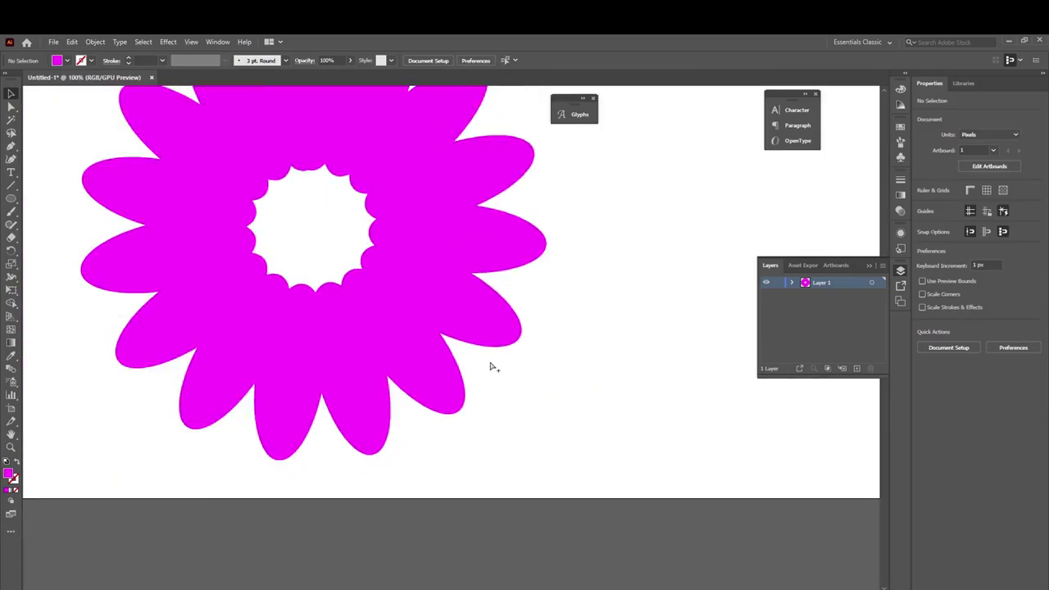
pyautogui.scroll(-3, 492, 363)
pyautogui.scroll(3, 473, 276)
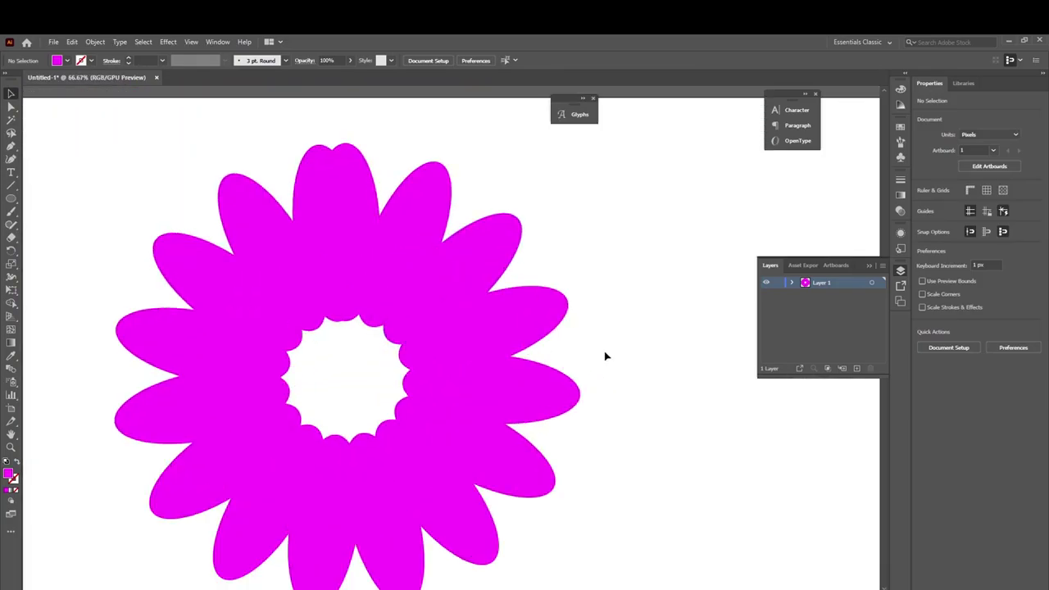
pyautogui.scroll(-2, 605, 357)
pyautogui.scroll(-1, 573, 414)
pyautogui.scroll(-2, 569, 381)
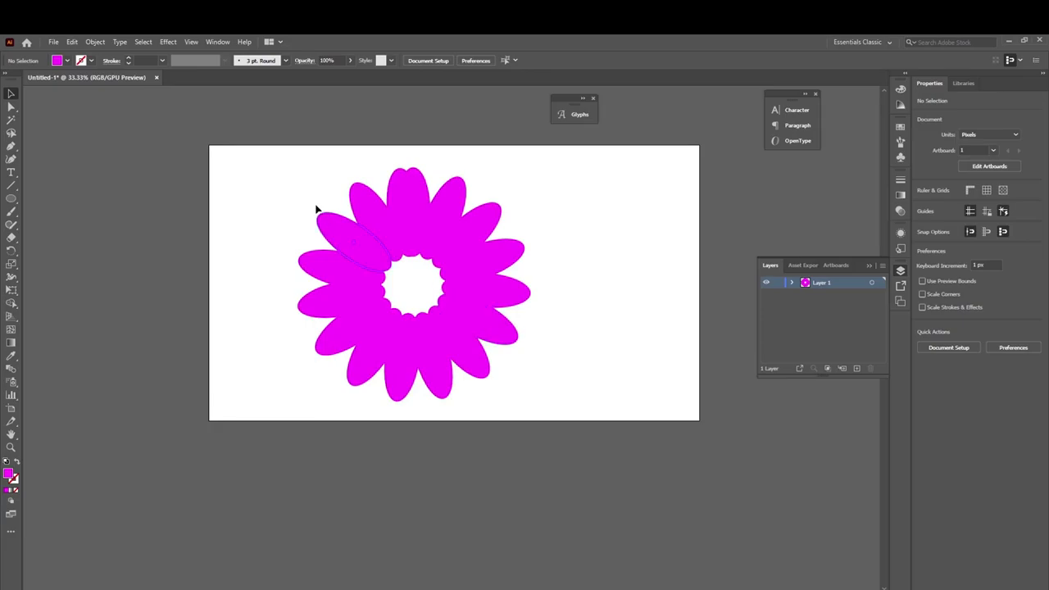
pyautogui.moveTo(273, 160); pyautogui.dragTo(556, 411)
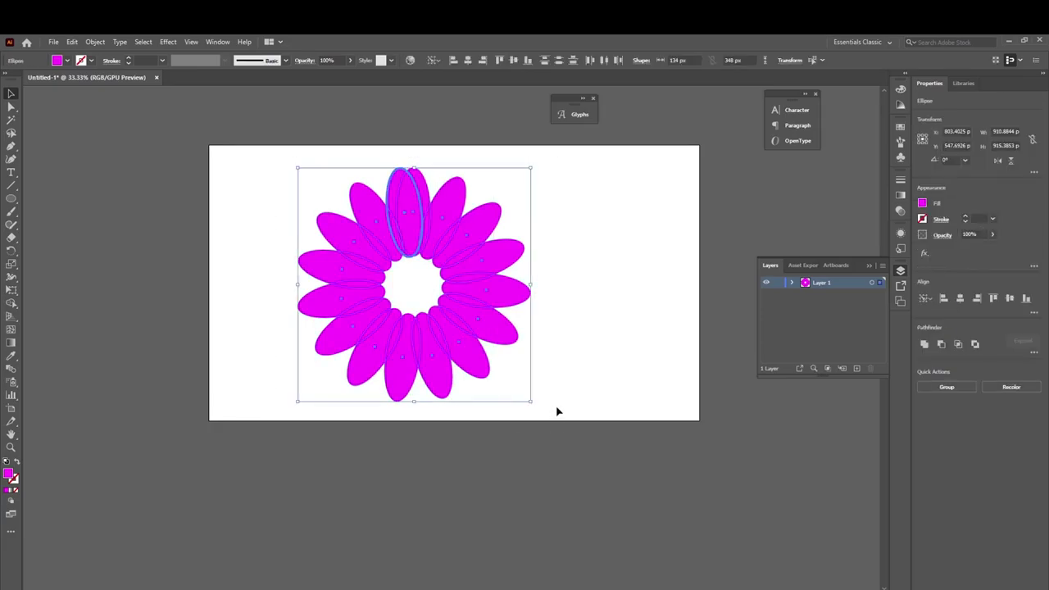
pyautogui.press('Delete')
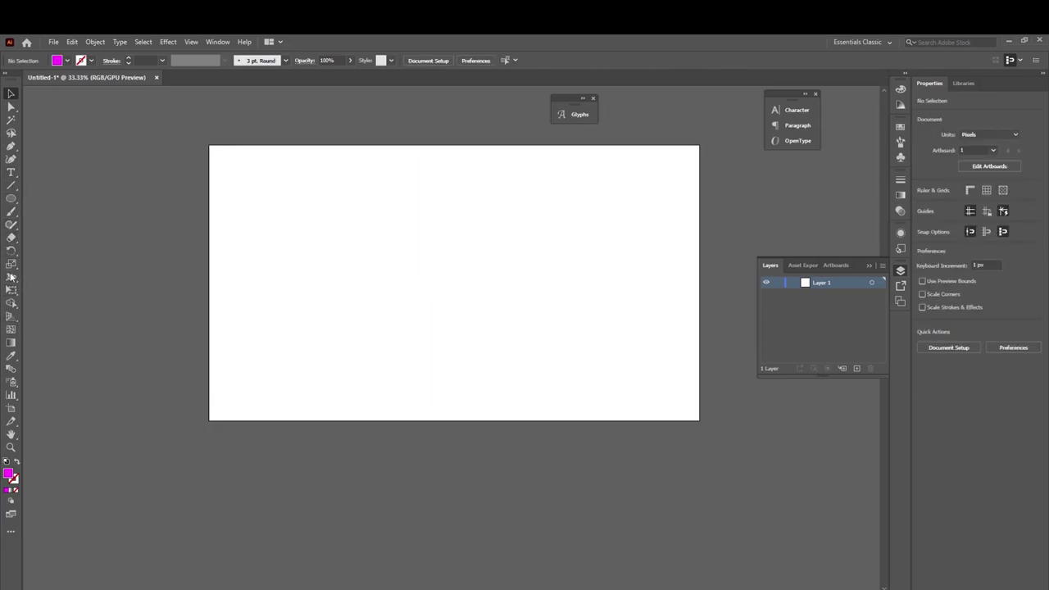
# Draw a closed magenta egg-shaped petal with the Curvature tool
pyautogui.click(11, 146)
pyautogui.click(388, 315)
pyautogui.click(10, 159)
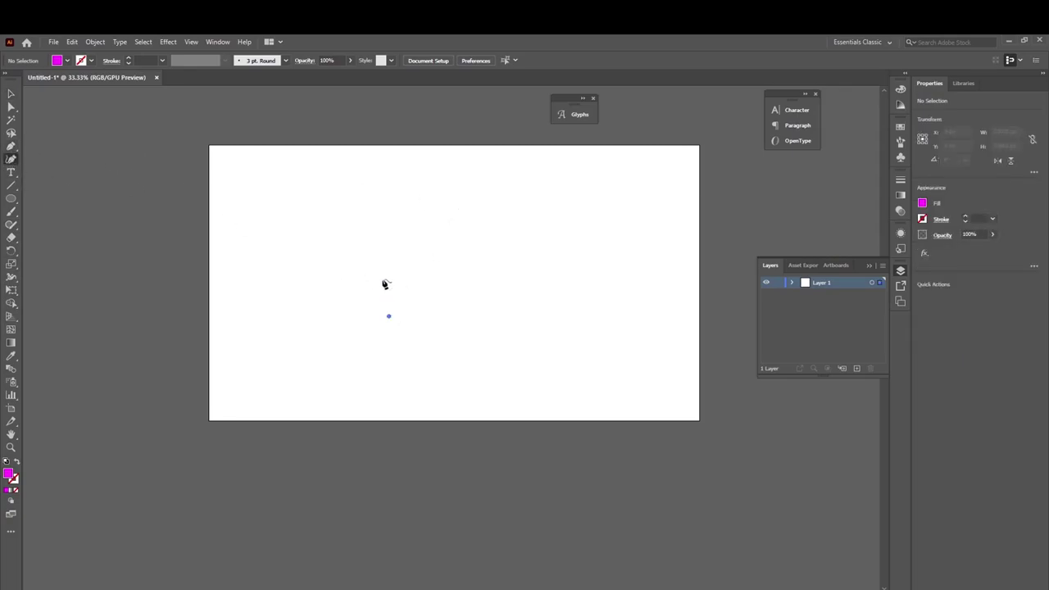
pyautogui.click(377, 251)
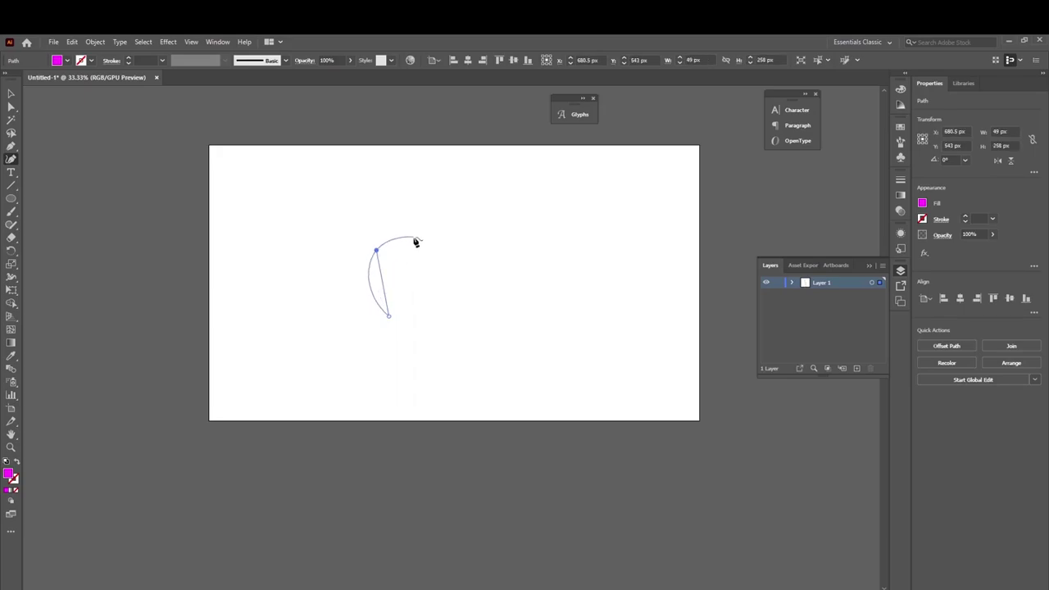
pyautogui.click(414, 238)
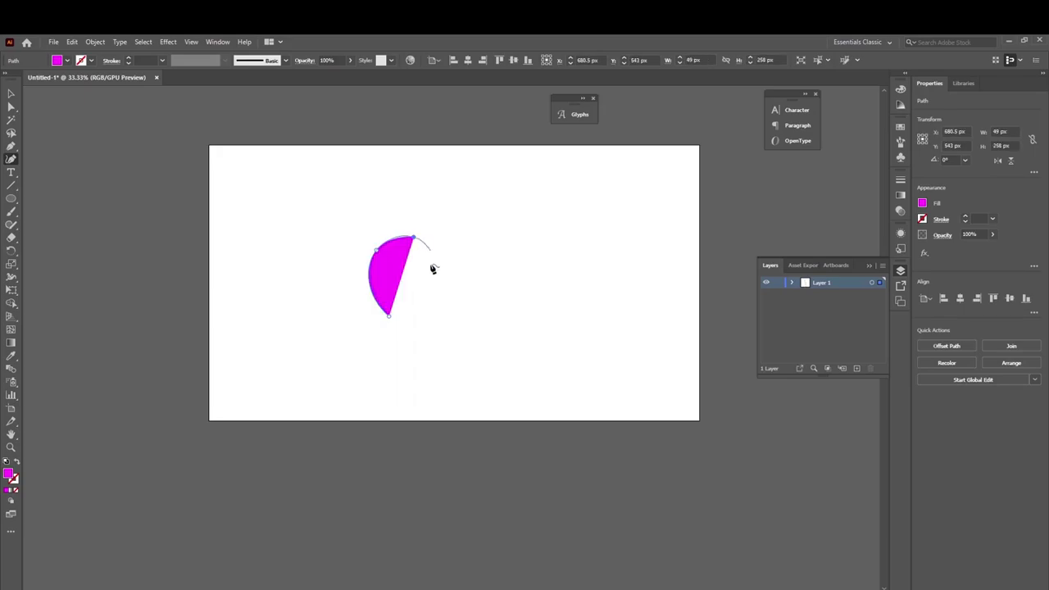
pyautogui.click(390, 316)
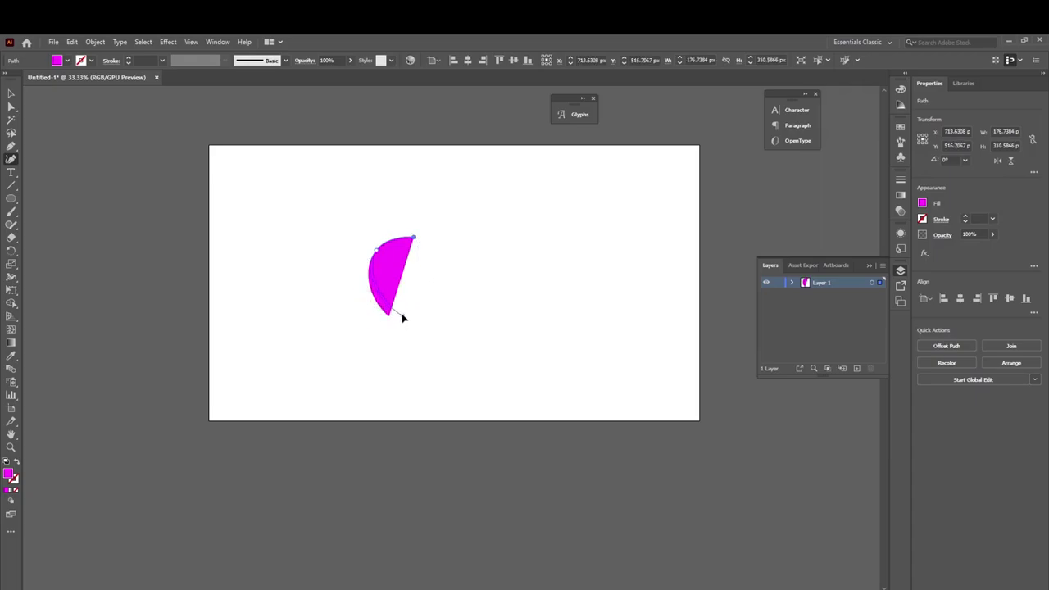
pyautogui.click(394, 314)
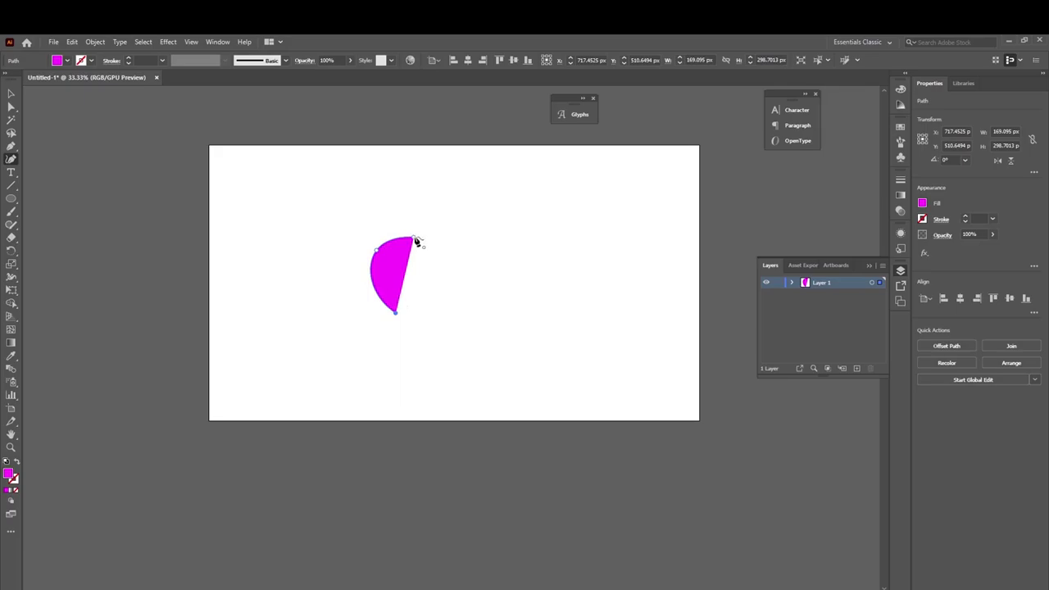
pyautogui.click(414, 240)
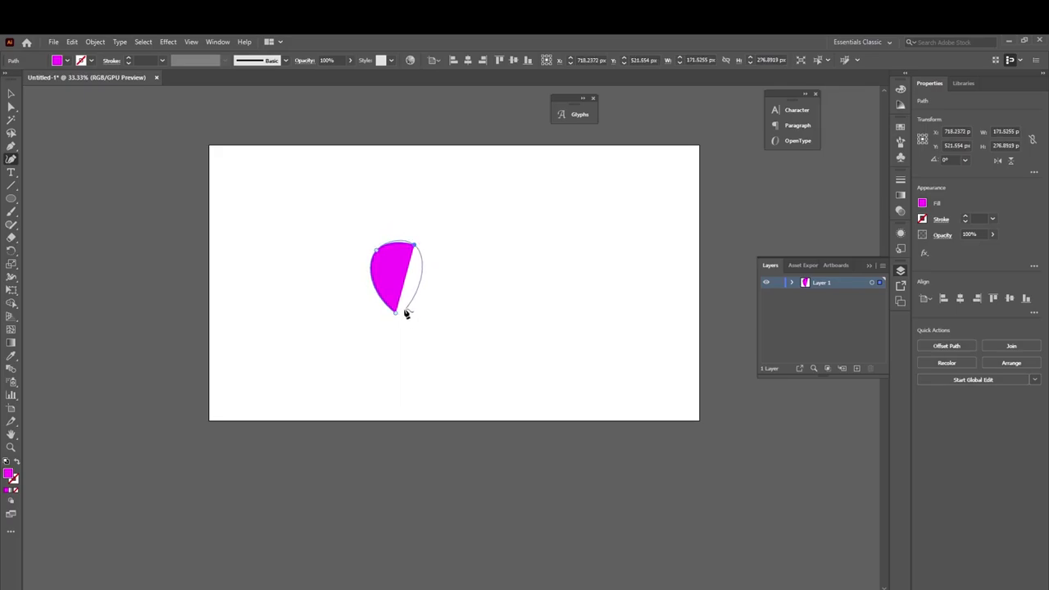
pyautogui.click(403, 313)
pyautogui.moveTo(404, 313); pyautogui.dragTo(398, 315)
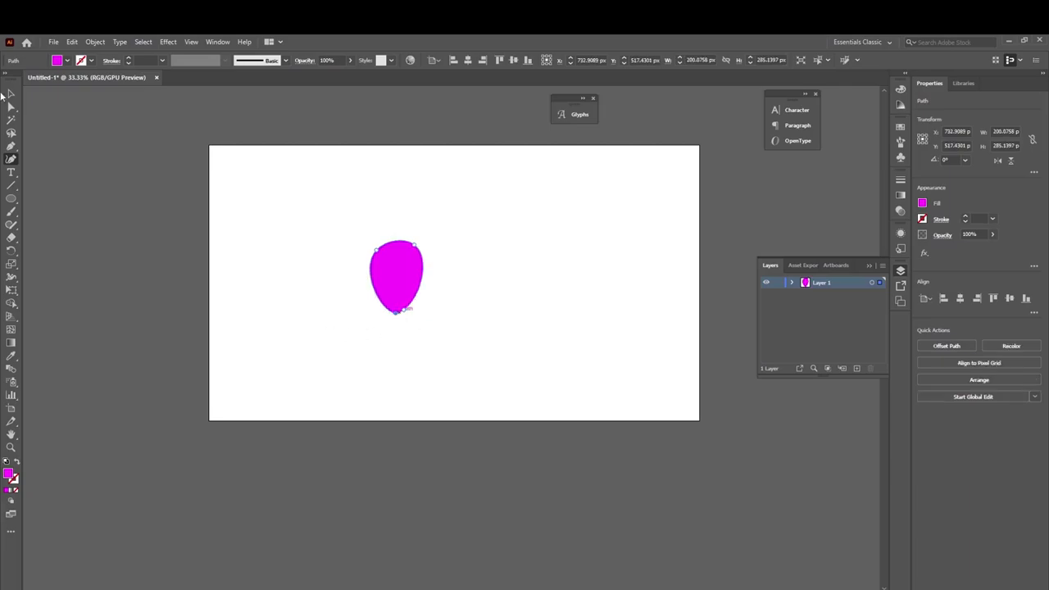
# Move the egg petal up near the top of the artboard
pyautogui.click(10, 94)
pyautogui.click(344, 414)
pyautogui.moveTo(395, 301)
pyautogui.mouseDown()
pyautogui.moveTo(404, 218)
pyautogui.moveTo(421, 219)
pyautogui.mouseUp()
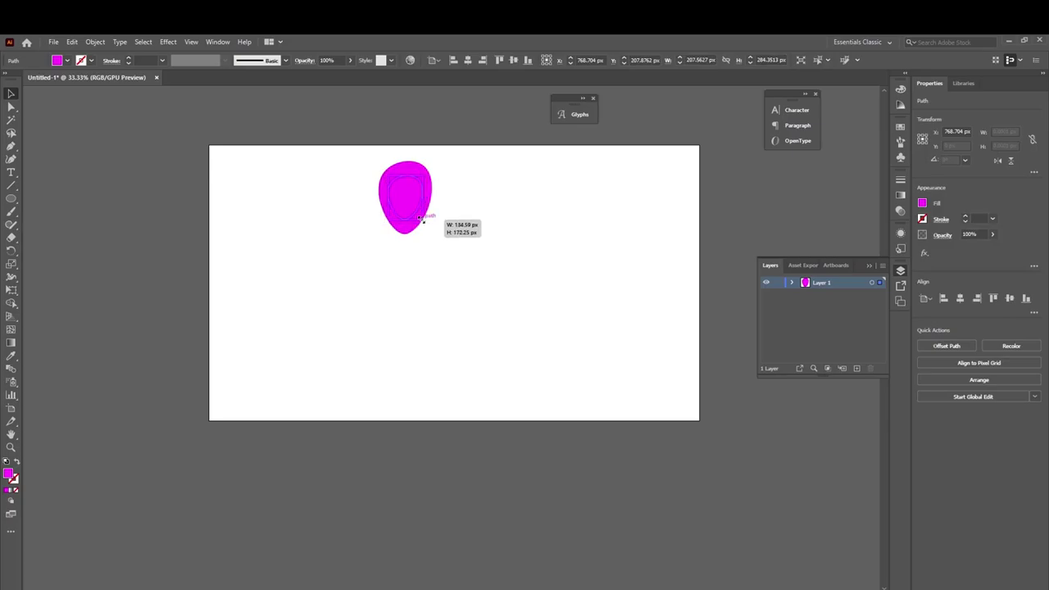
# Rotate a copy of the egg petal around a pivot below it, then repeat twice with Ctrl+D
pyautogui.keyDown('alt'); pyautogui.scroll(2, 416, 175); pyautogui.keyUp('alt')
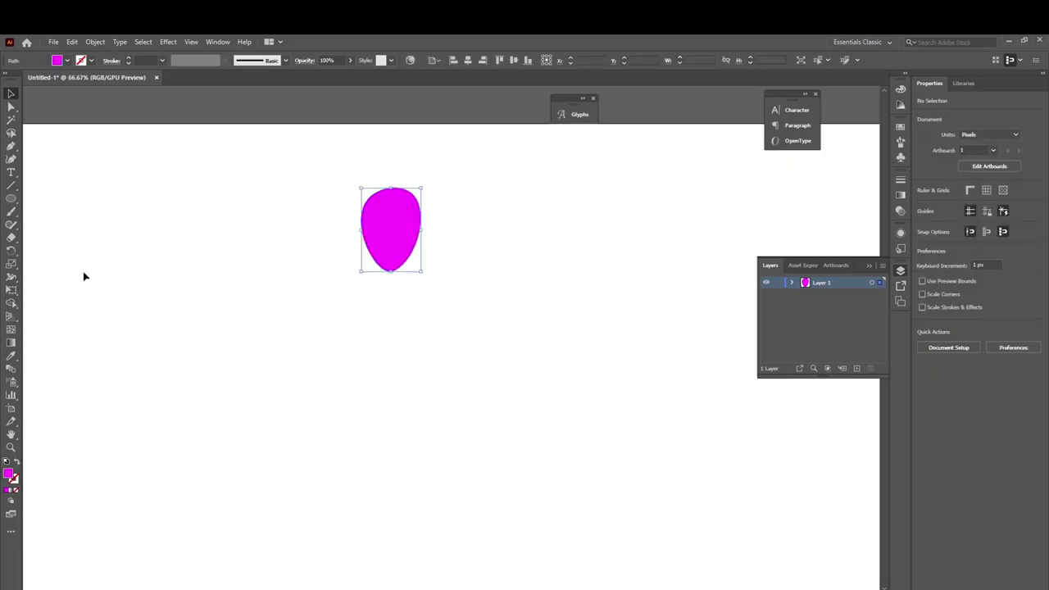
pyautogui.click(11, 251)
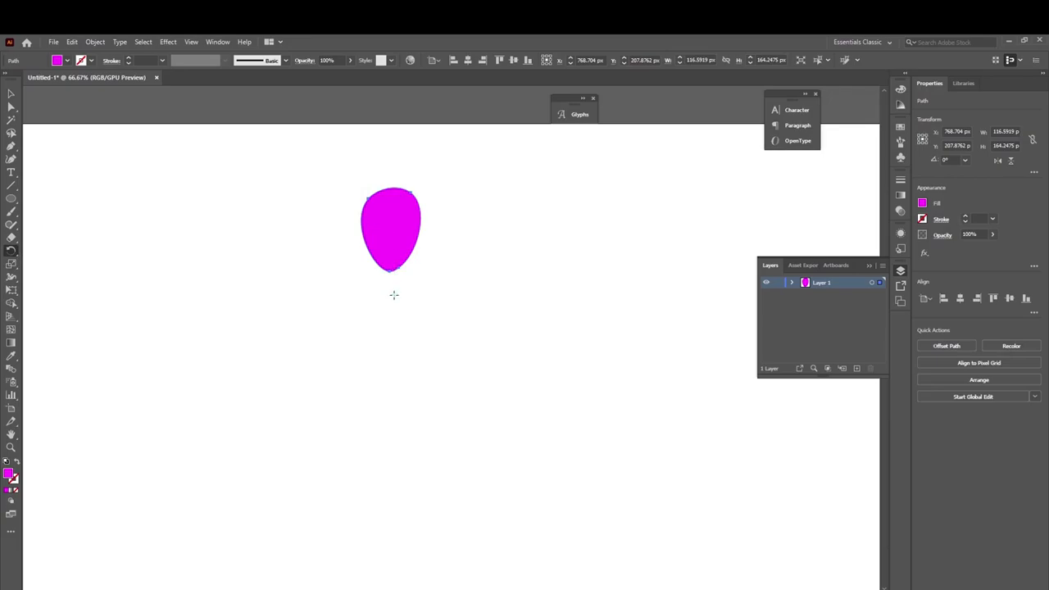
pyautogui.moveTo(388, 238); pyautogui.dragTo(417, 257)
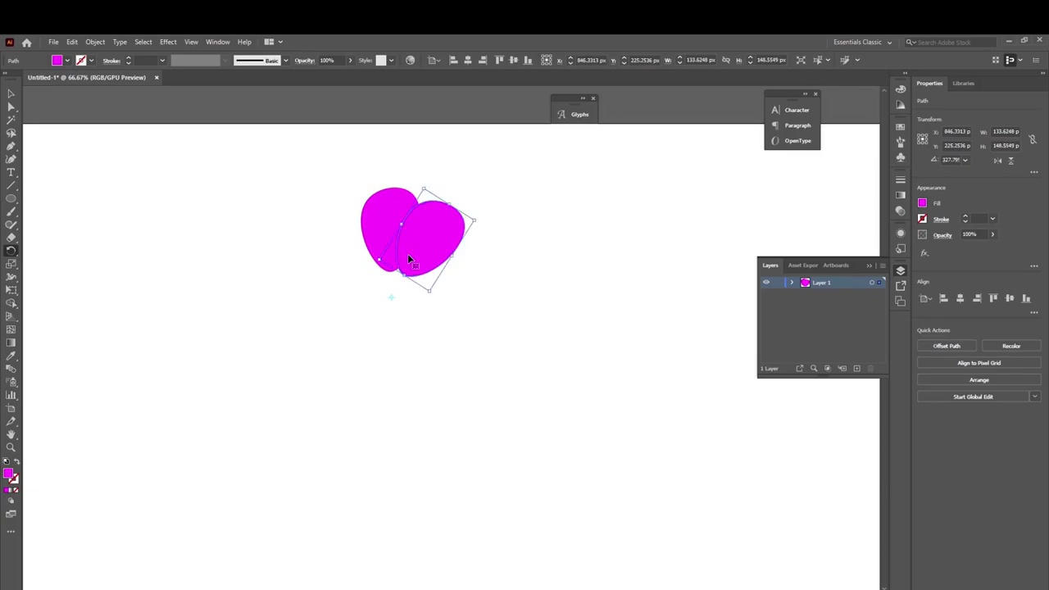
pyautogui.hotkey('ctrl', 'd')
pyautogui.hotkey('ctrl', 'd')
pyautogui.hotkey('ctrl', 'd')
pyautogui.hotkey('ctrl', 'd')
pyautogui.hotkey('ctrl', 'd')
pyautogui.hotkey('ctrl', 'd')
pyautogui.hotkey('ctrl', 'd')
pyautogui.hotkey('ctrl', 'd')
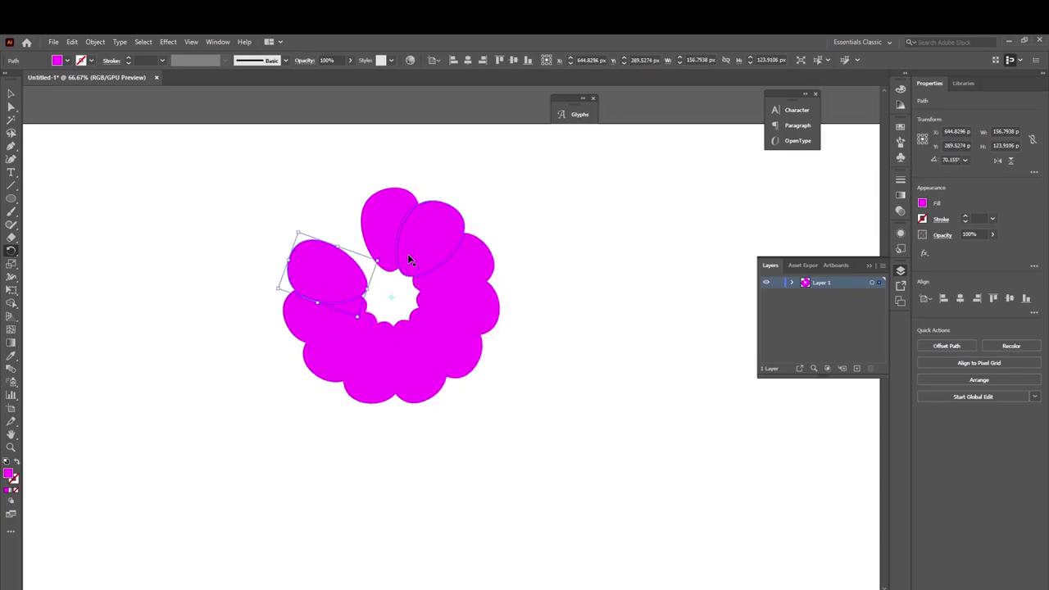
pyautogui.hotkey('ctrl', 'd')
# Fill the bottom petal with an orange gradient, the left one brown, and the upper-left one cyan
pyautogui.click(452, 424)
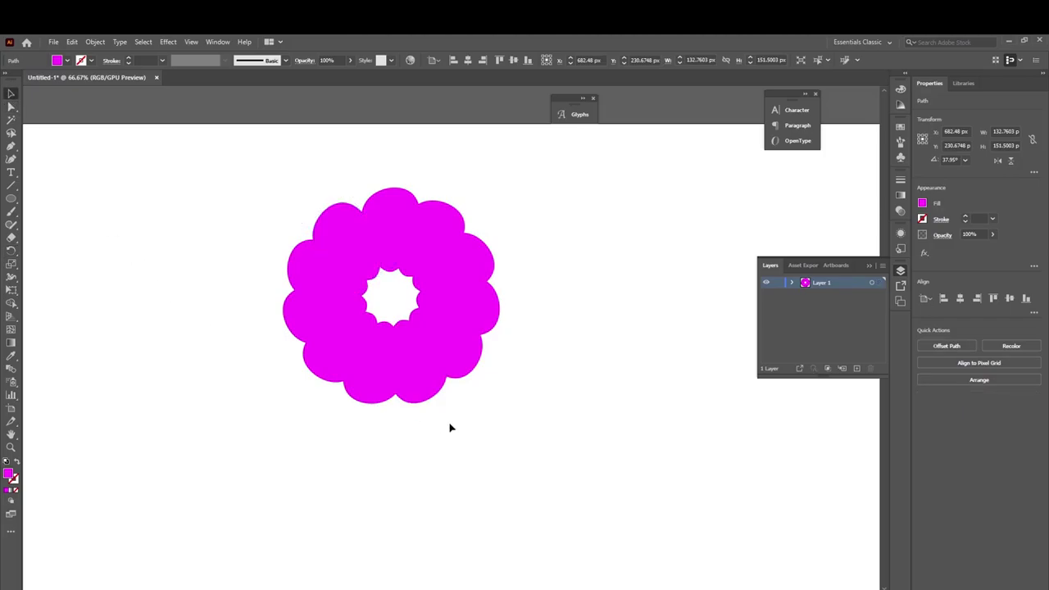
pyautogui.scroll(-4, 492, 433)
pyautogui.scroll(3, 492, 434)
pyautogui.click(433, 401)
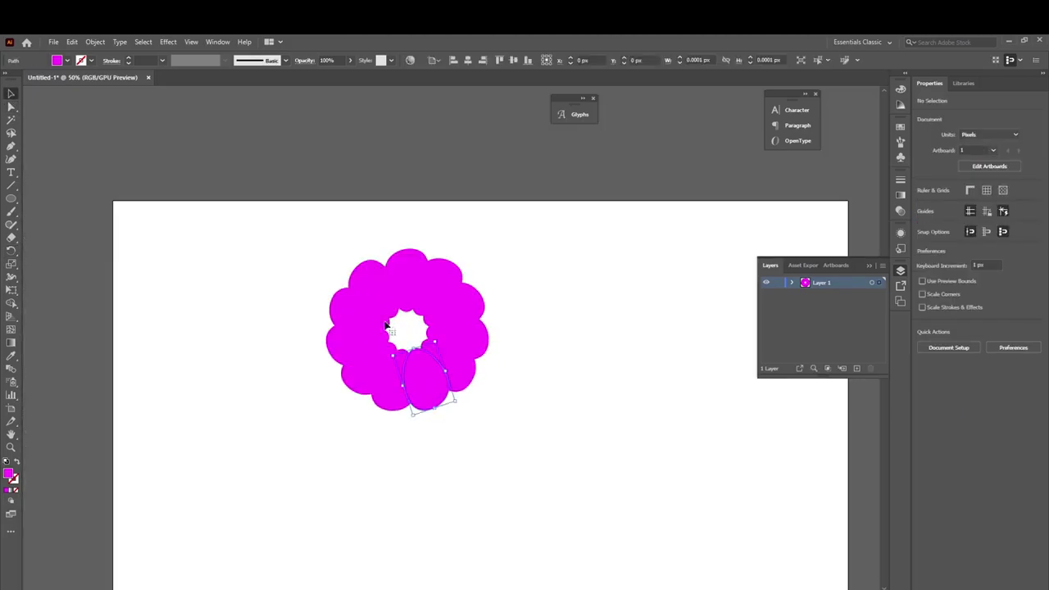
pyautogui.click(66, 60)
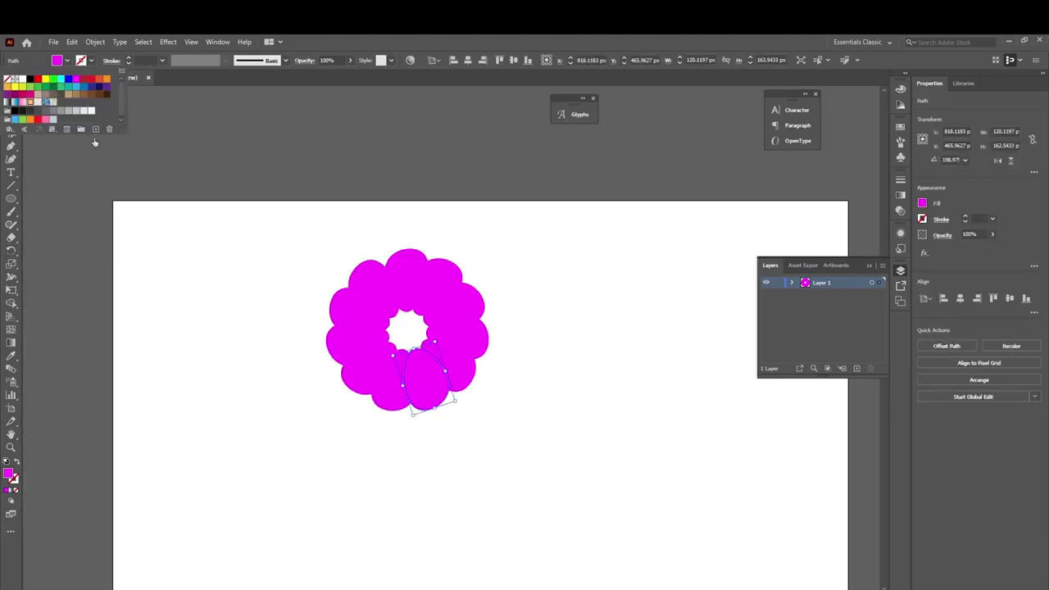
pyautogui.click(31, 103)
pyautogui.click(353, 365)
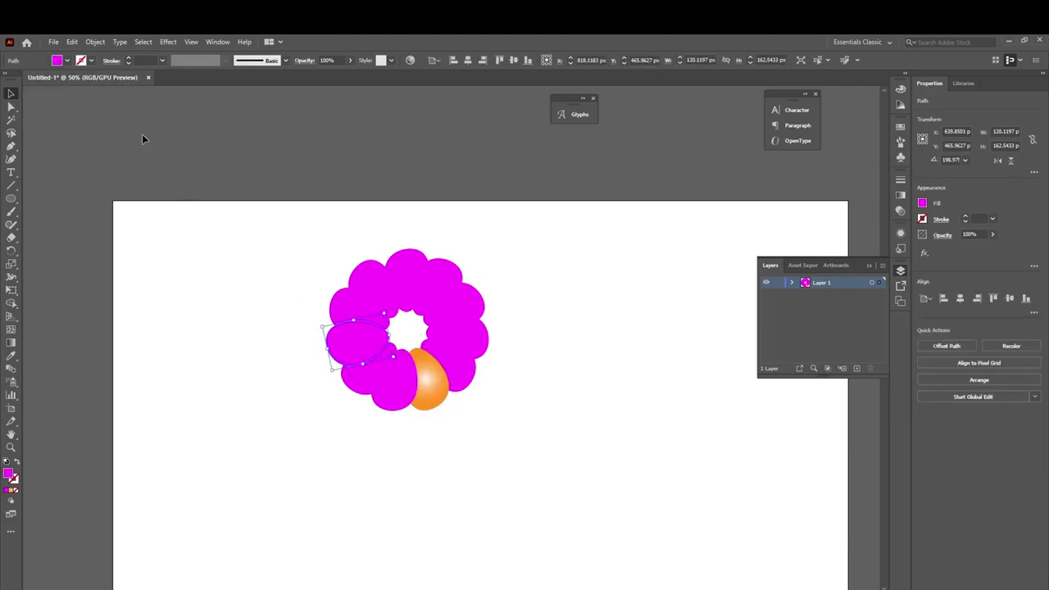
pyautogui.click(66, 61)
pyautogui.click(76, 95)
pyautogui.click(391, 305)
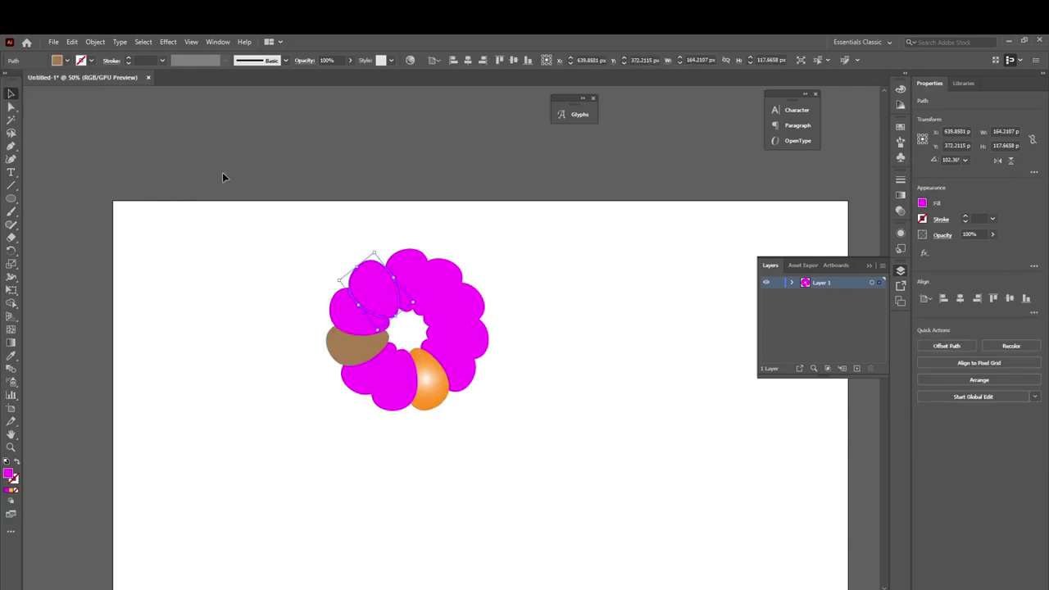
pyautogui.click(66, 61)
pyautogui.click(61, 80)
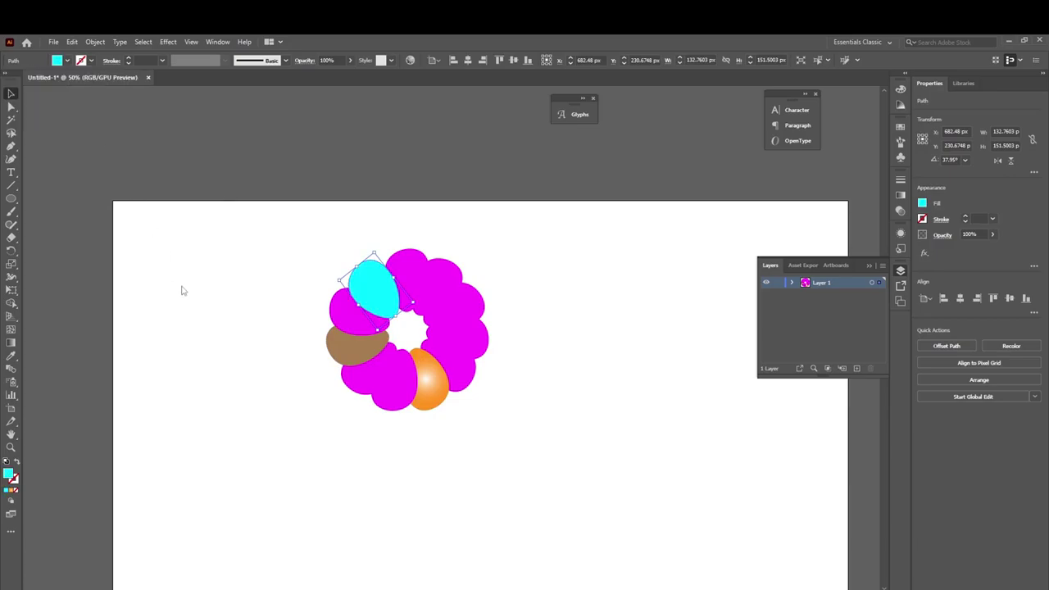
pyautogui.click(398, 468)
# Undo the recolouring, rotated petal copies and egg petal with repeated Ctrl+Z
pyautogui.hotkey('ctrl', 'z')
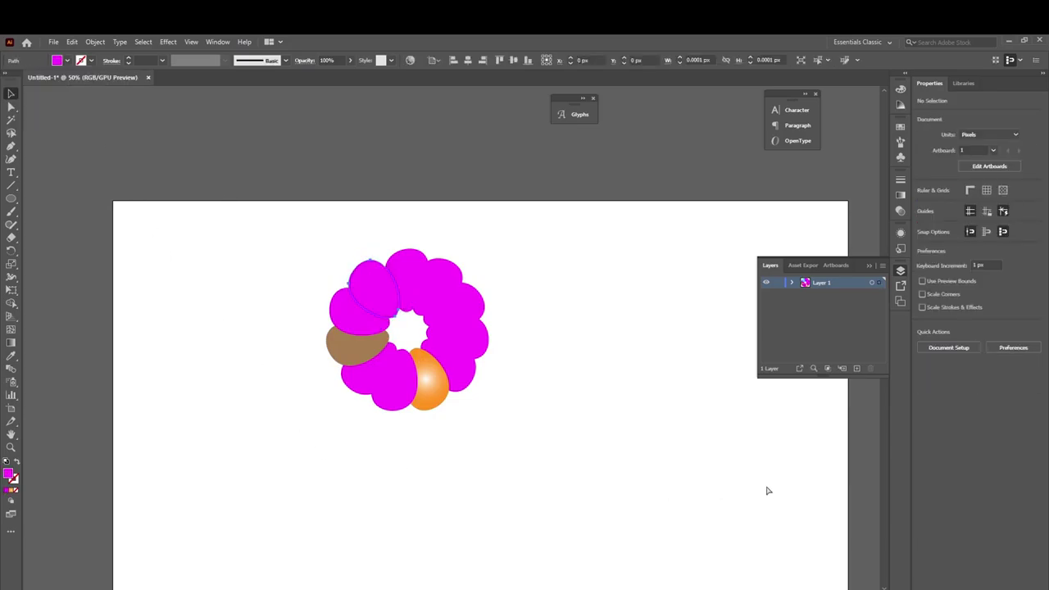
pyautogui.hotkey('ctrl', 'z')
pyautogui.hotkey('ctrl', 'z')
pyautogui.hotkey('ctrl', 'z')
pyautogui.hotkey('ctrl', 'z')
pyautogui.hotkey('ctrl', 'z')
pyautogui.hotkey('ctrl', 'z')
pyautogui.hotkey('ctrl', 'z')
pyautogui.hotkey('ctrl', 'z')
pyautogui.hotkey('ctrl', 'z')
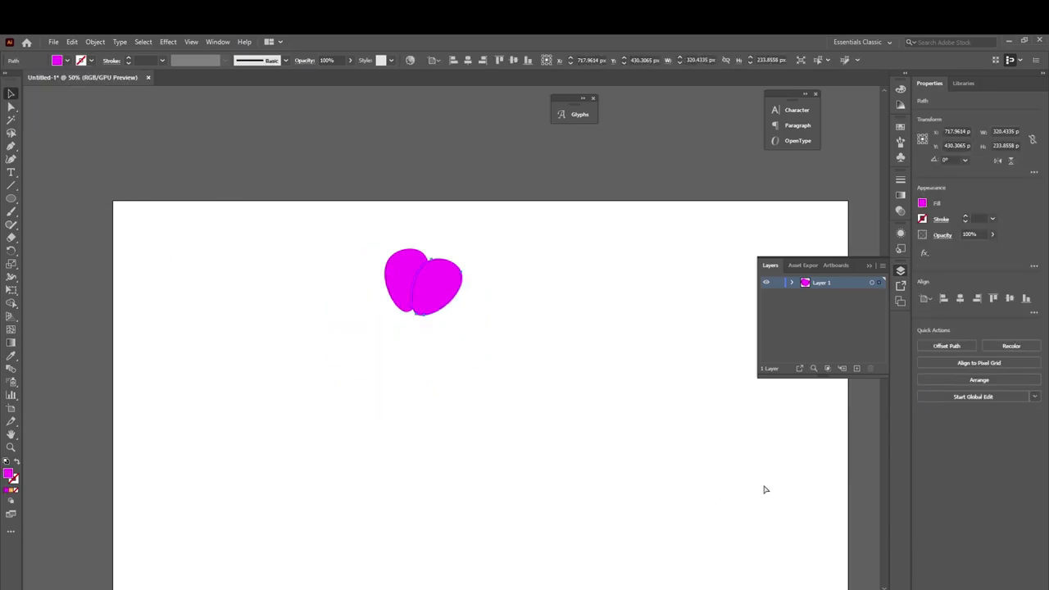
pyautogui.hotkey('ctrl', 'z')
pyautogui.hotkey('ctrl', 'z')
pyautogui.hotkey('ctrl', 'z')
pyautogui.hotkey('ctrl', 'z')
pyautogui.hotkey('ctrl', 'z')
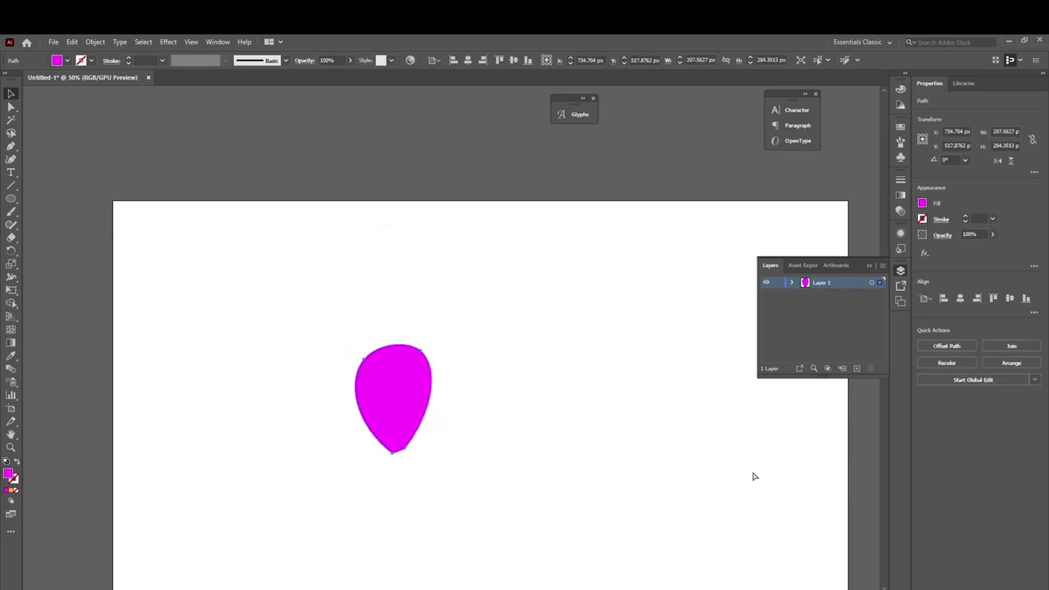
pyautogui.hotkey('ctrl', 'z')
pyautogui.scroll(-1, 487, 466)
pyautogui.scroll(-2, 487, 466)
pyautogui.hotkey('ctrl', 'z')
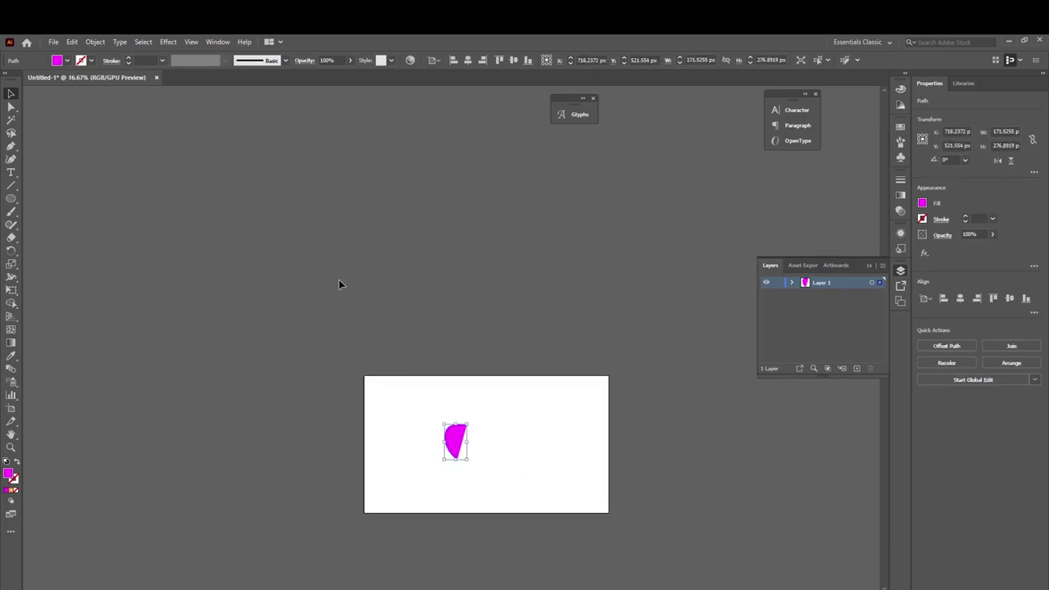
pyautogui.hotkey('ctrl', 'z')
pyautogui.scroll(2, 559, 470)
pyautogui.scroll(2, 582, 405)
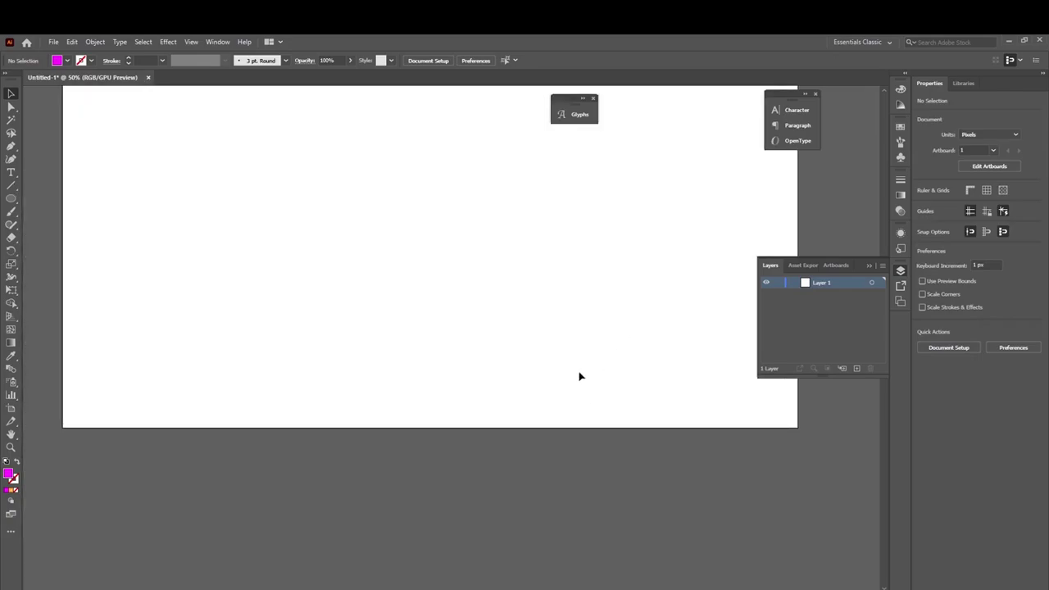
pyautogui.scroll(-2, 580, 376)
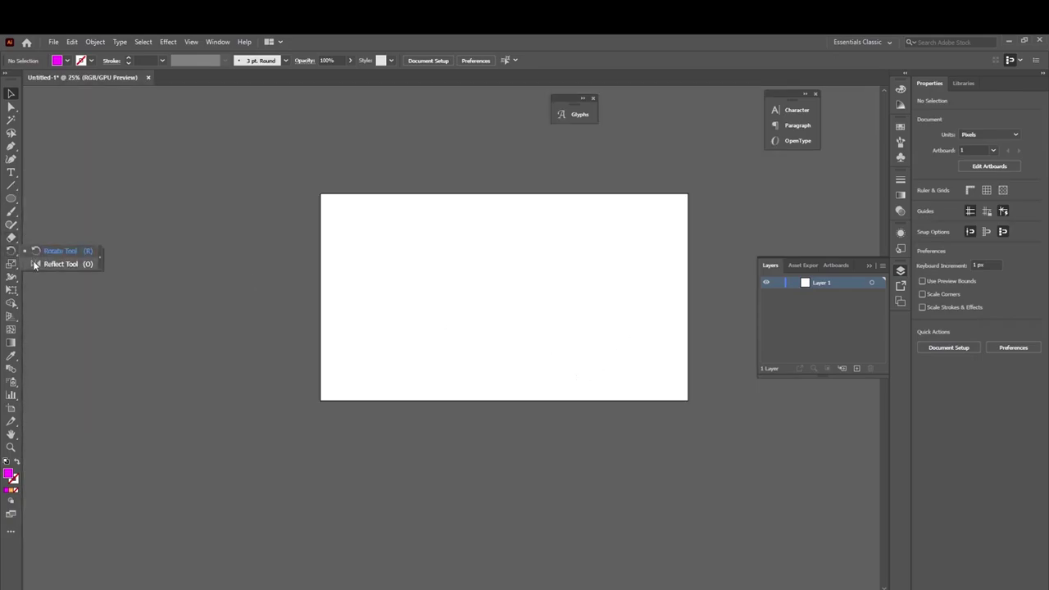
# Draw a tall magenta rounded rectangle and tilt it about its centre
pyautogui.click(10, 199)
pyautogui.click(53, 211)
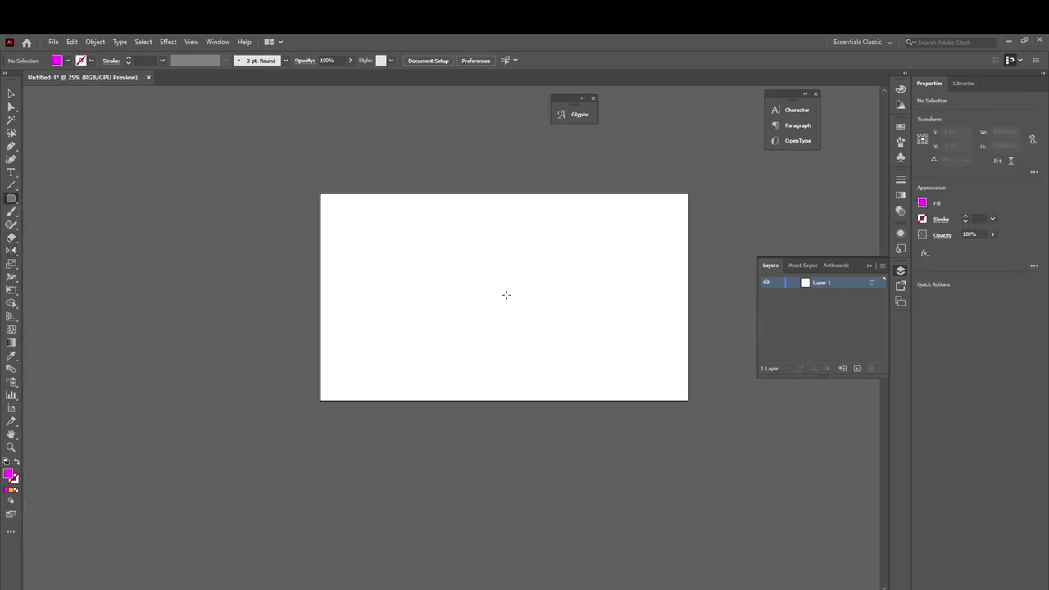
pyautogui.moveTo(435, 229); pyautogui.dragTo(482, 315)
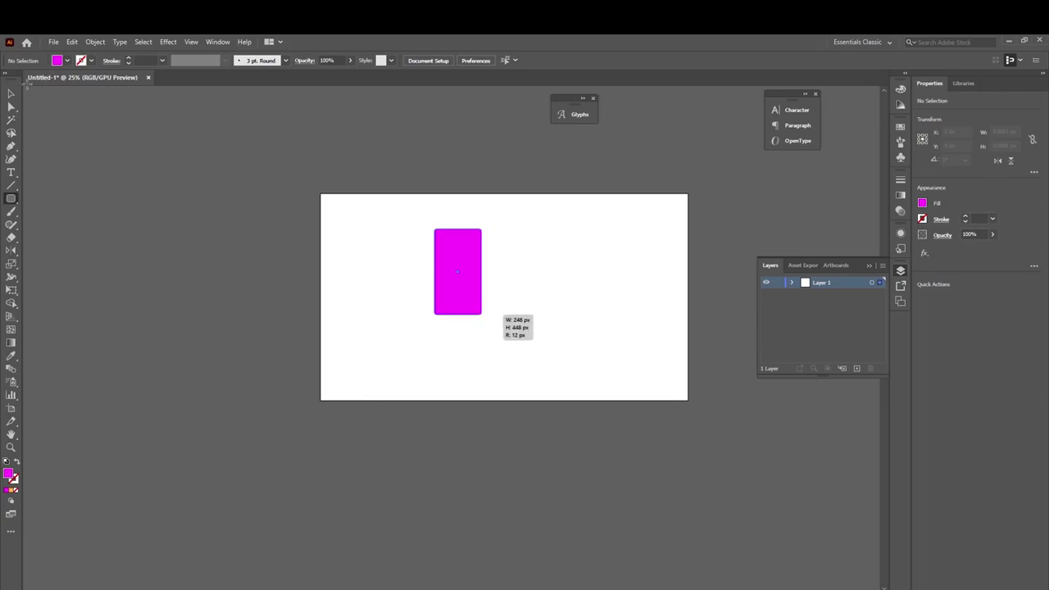
pyautogui.press('v')
pyautogui.click(587, 300)
pyautogui.scroll(1, 587, 300)
pyautogui.click(388, 273)
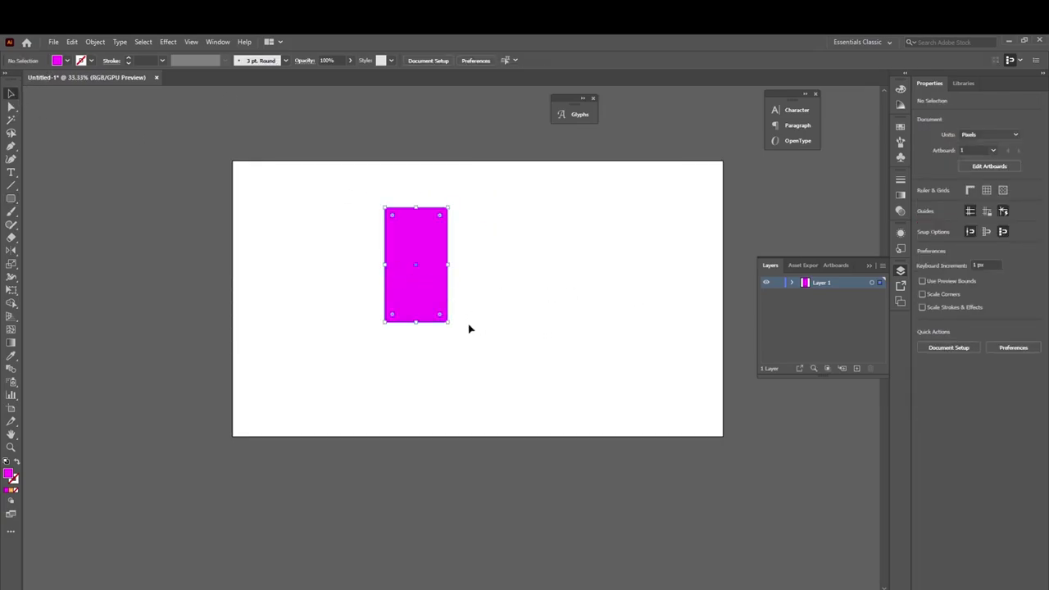
pyautogui.moveTo(456, 326); pyautogui.dragTo(565, 311)
pyautogui.click(566, 311)
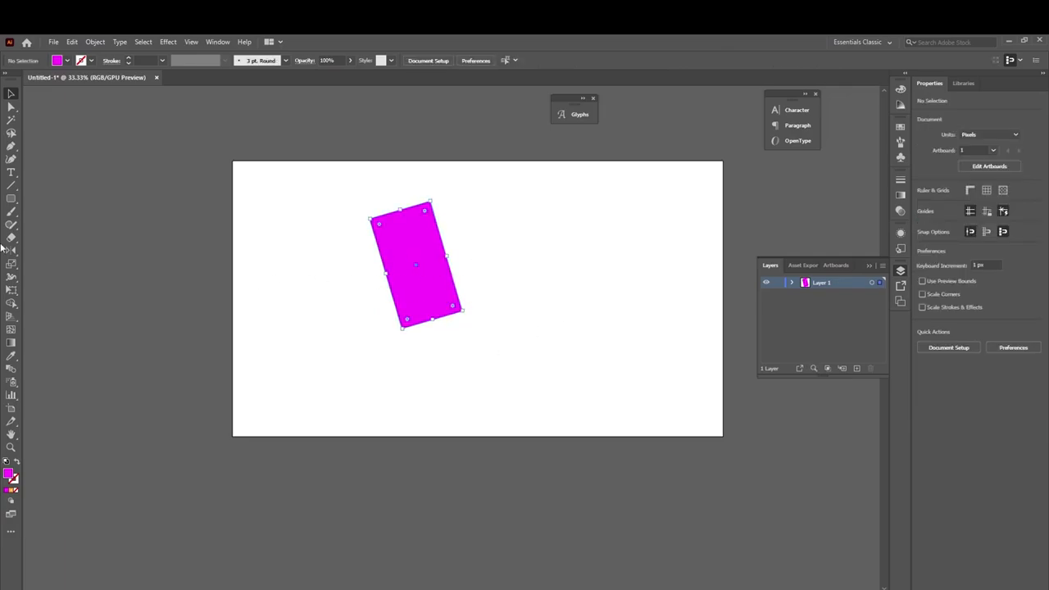
# Reflect the rectangle vertically so a mirrored copy overlaps the original
pyautogui.hotkey('ctrl', 'a')
pyautogui.doubleClick(12, 250)
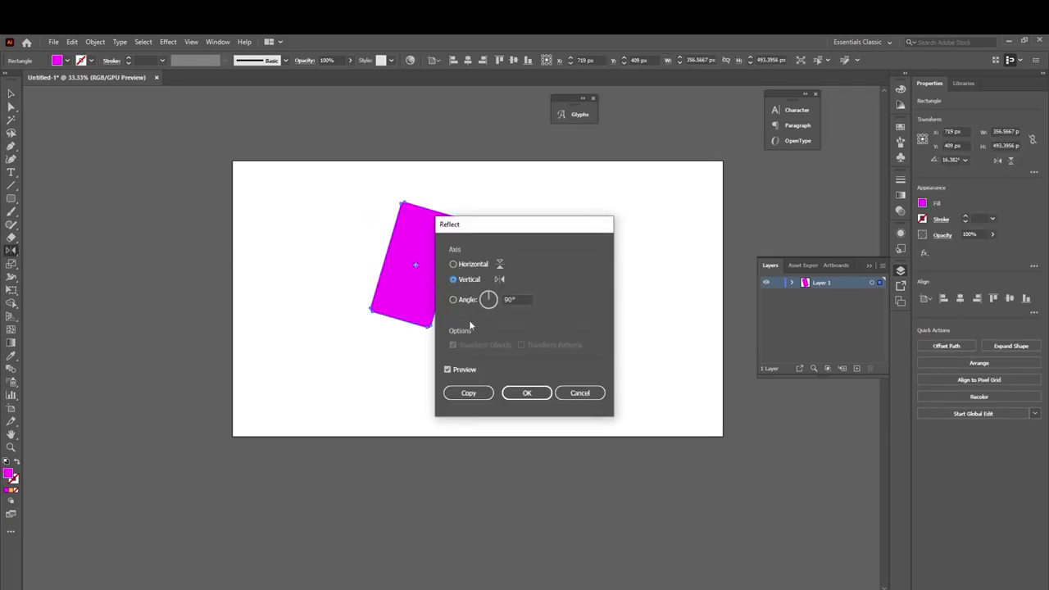
pyautogui.click(447, 369)
pyautogui.click(447, 369)
pyautogui.click(464, 392)
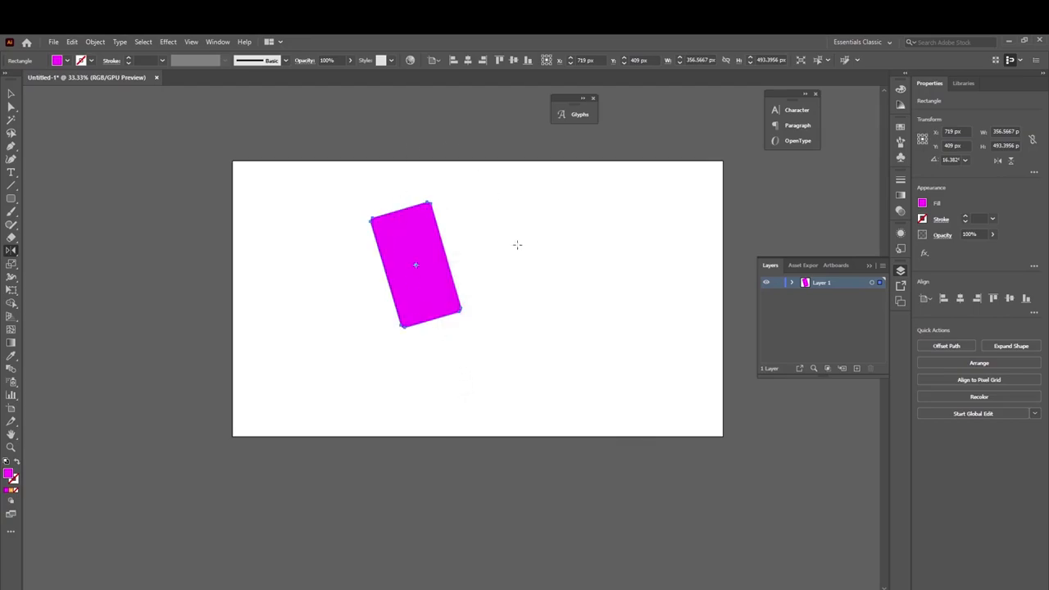
pyautogui.click(12, 96)
pyautogui.click(475, 341)
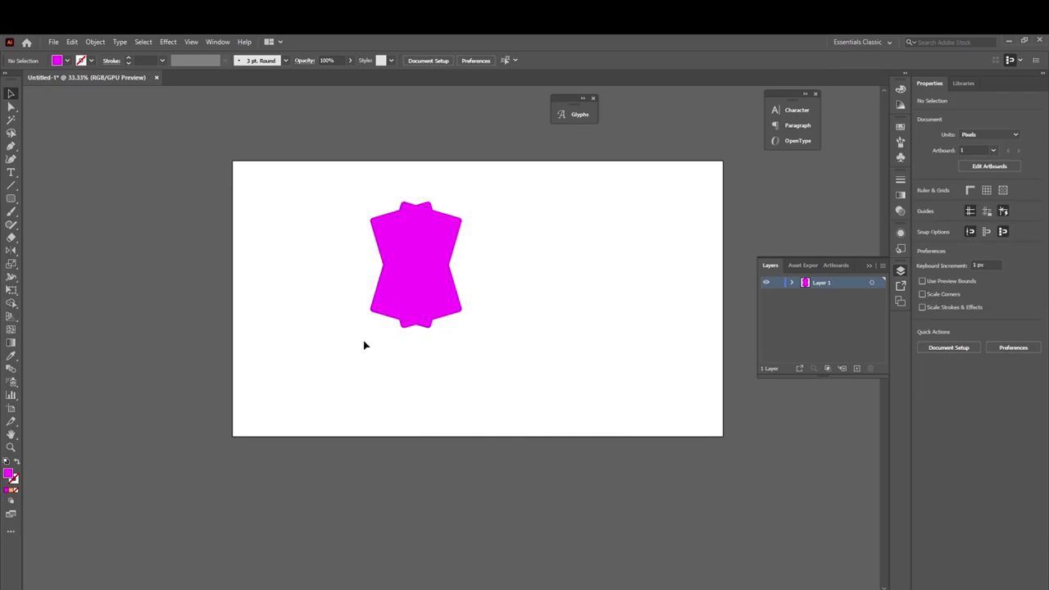
# Marquee-select both overlapping rectangles and delete them
pyautogui.moveTo(353, 189); pyautogui.dragTo(511, 344)
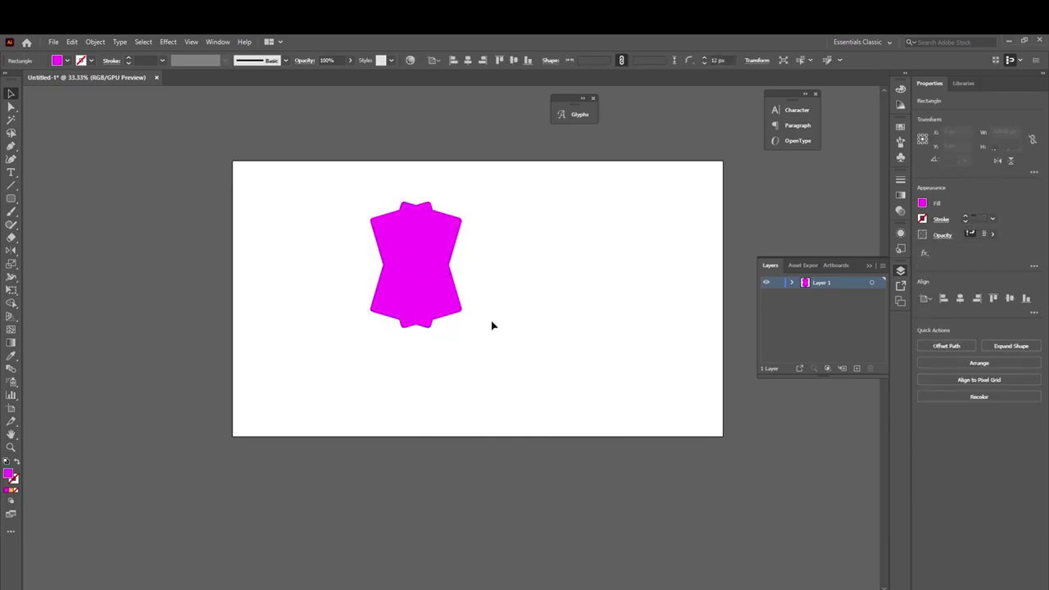
pyautogui.click(491, 325)
pyautogui.moveTo(346, 182); pyautogui.dragTo(526, 375)
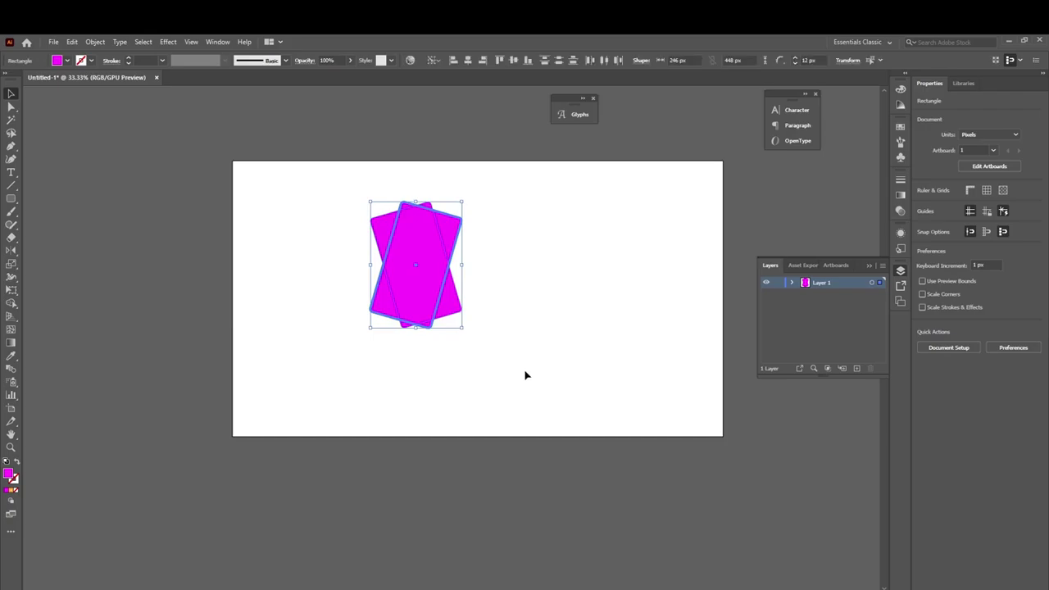
pyautogui.press('Delete')
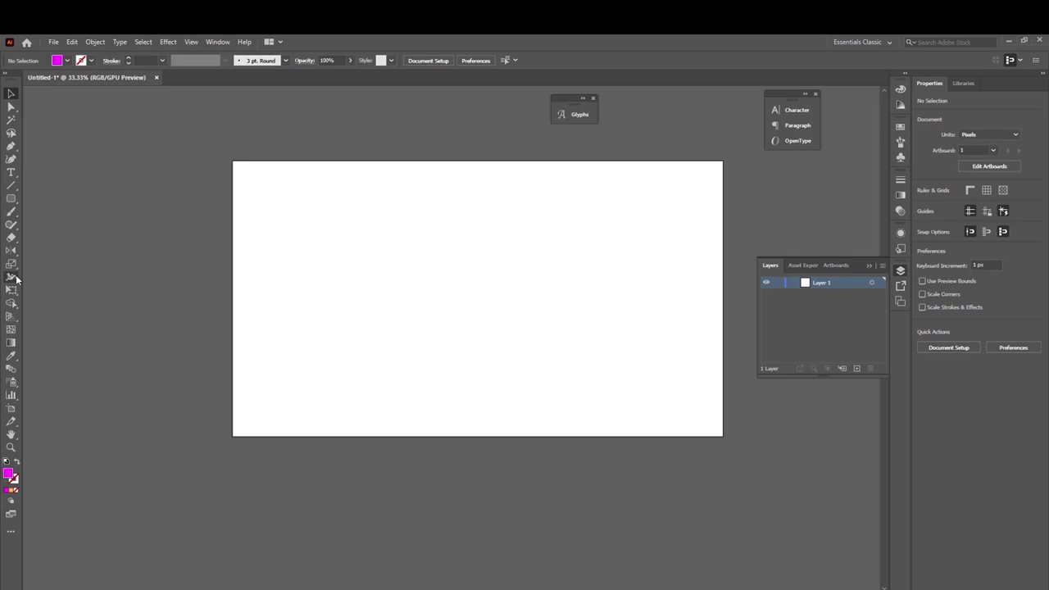
# Draw a 624×612 px circle with a dark stroke and no fill
pyautogui.moveTo(10, 198); pyautogui.dragTo(58, 222)
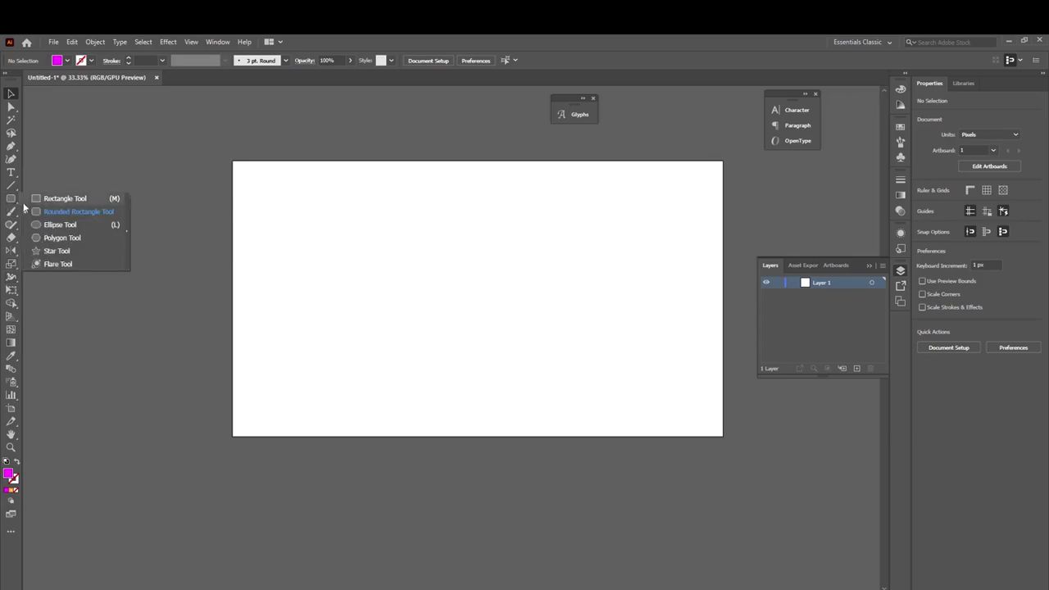
pyautogui.moveTo(370, 216); pyautogui.dragTo(531, 373)
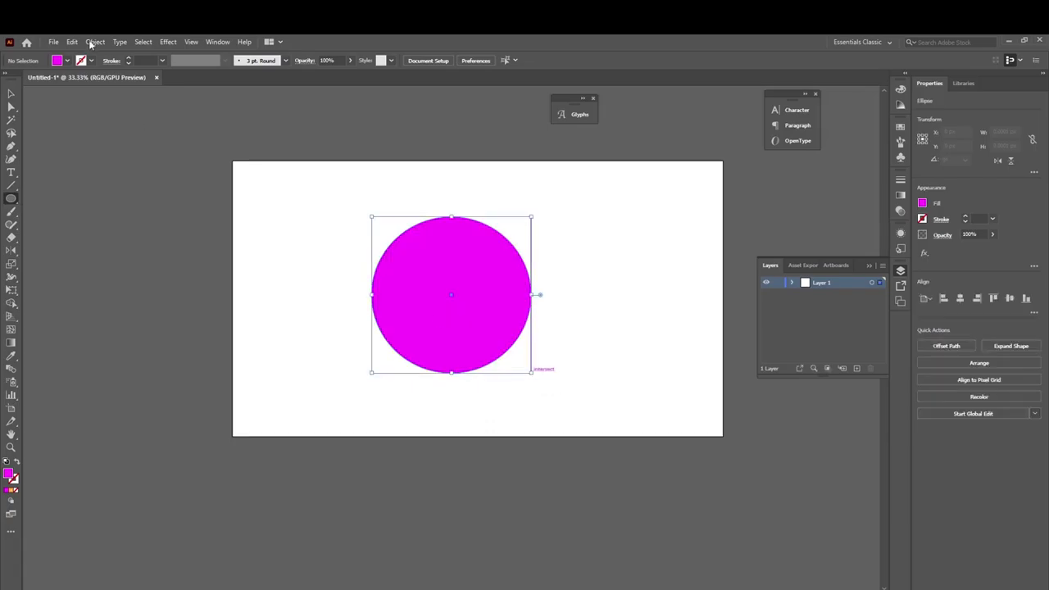
pyautogui.click(91, 60)
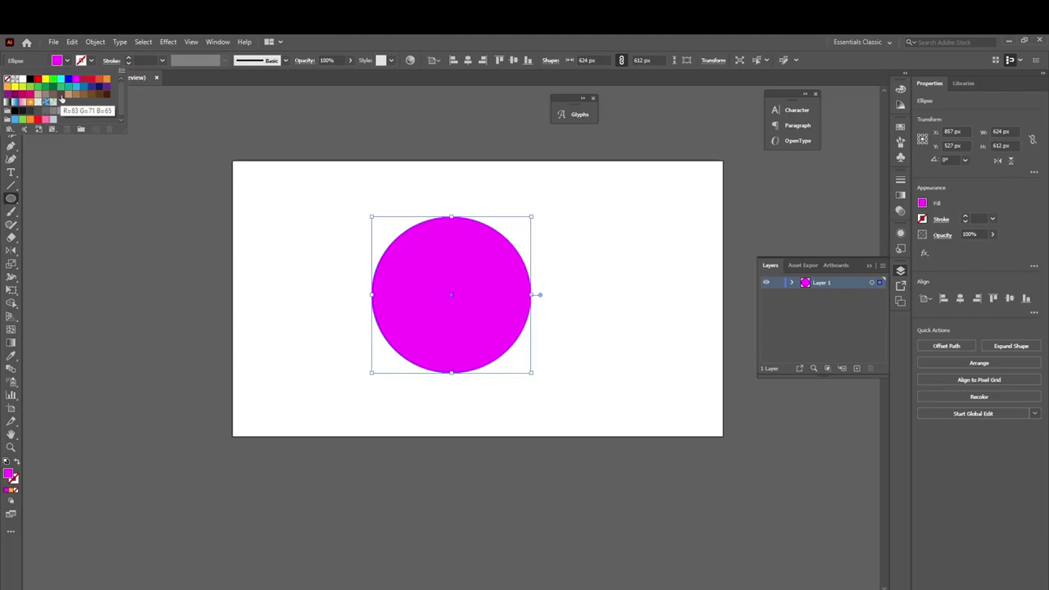
pyautogui.click(55, 91)
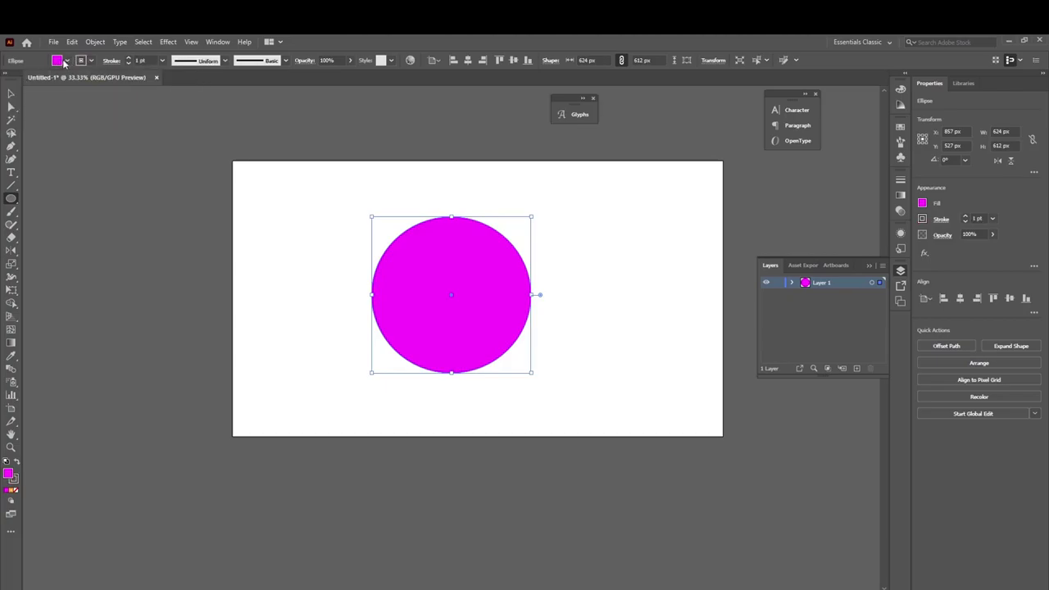
pyautogui.click(66, 62)
pyautogui.click(7, 79)
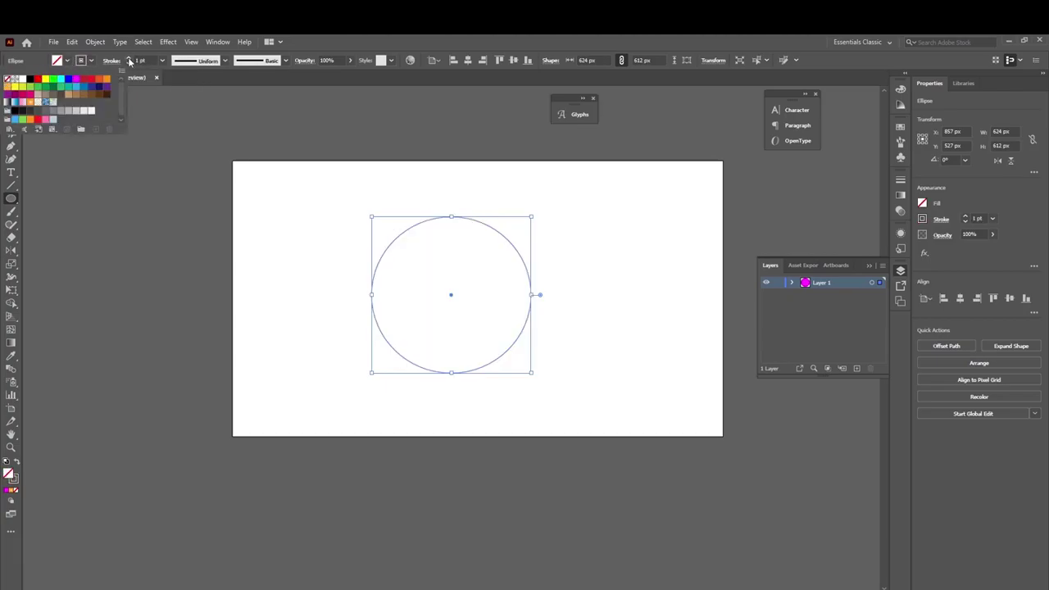
# Raise the circle's stroke weight to 32 pt, then deselect it
pyautogui.click(128, 62)
pyautogui.click(129, 61)
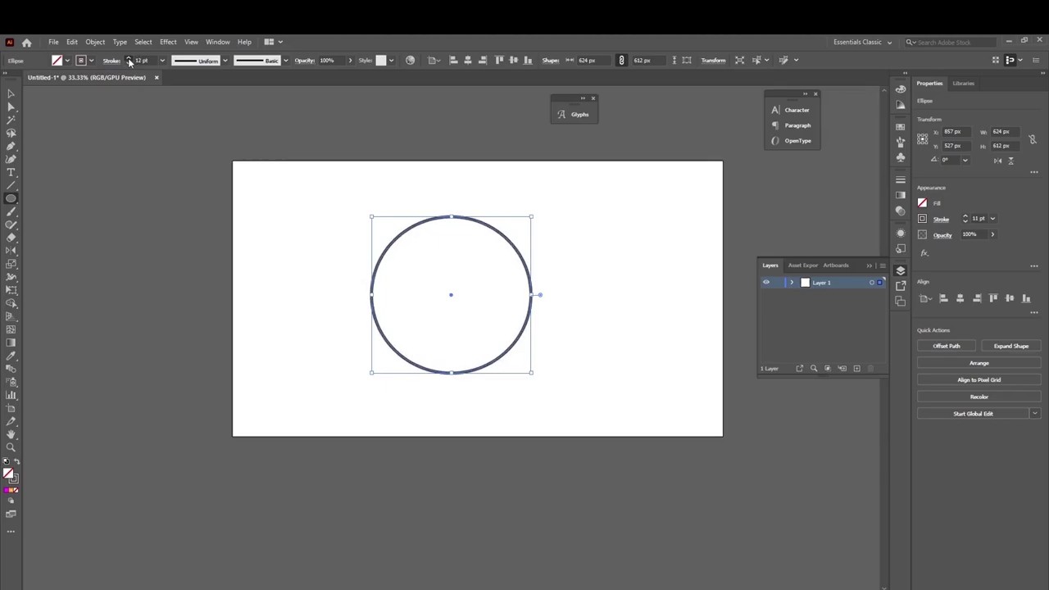
pyautogui.click(129, 62)
pyautogui.click(128, 61)
pyautogui.click(129, 61)
pyautogui.click(128, 61)
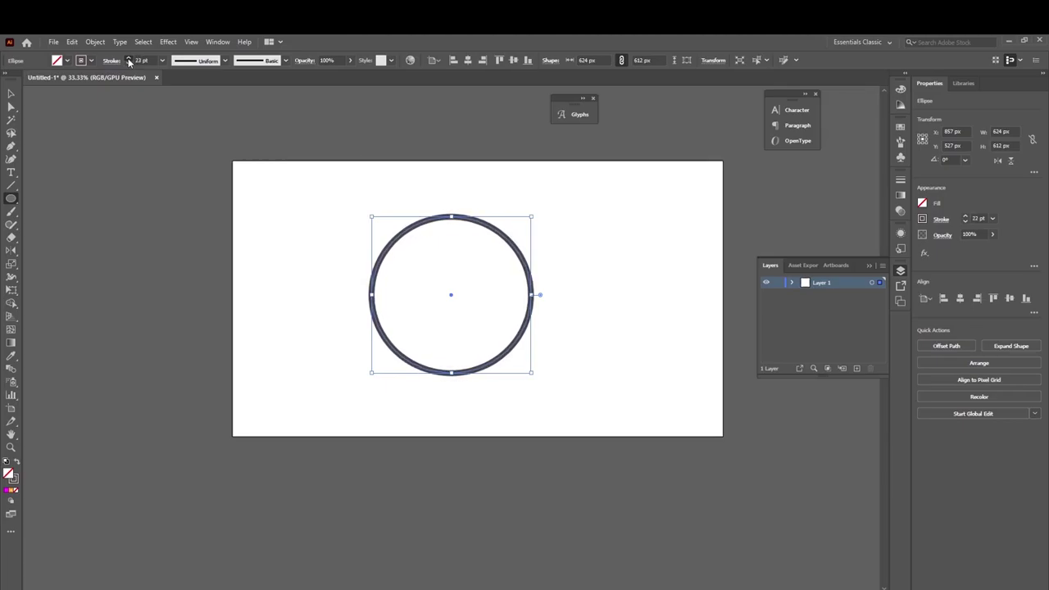
pyautogui.click(129, 61)
pyautogui.click(128, 62)
pyautogui.click(129, 62)
pyautogui.click(129, 61)
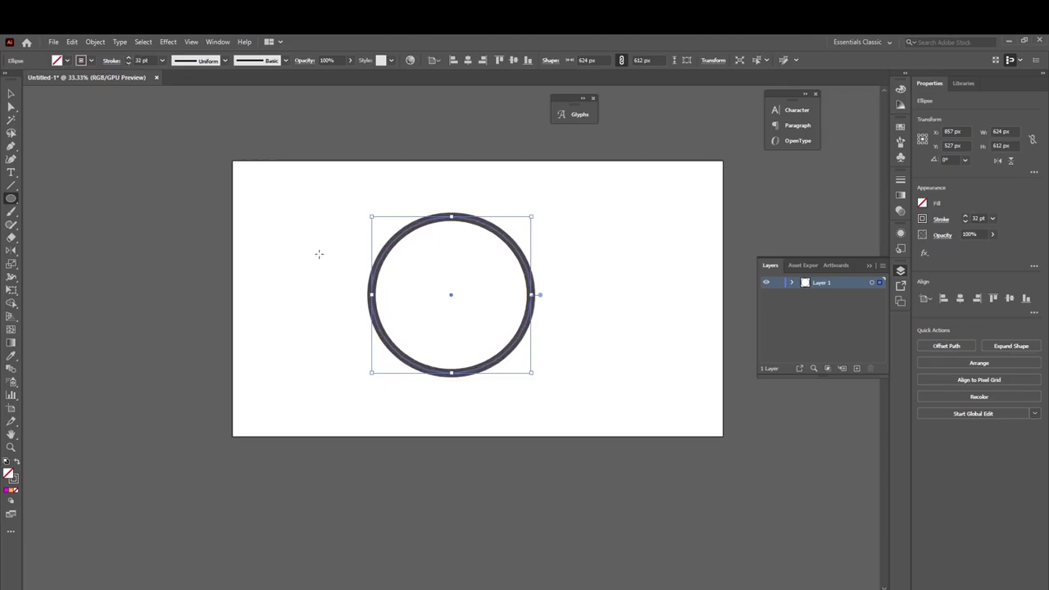
pyautogui.click(319, 254)
pyautogui.click(551, 343)
pyautogui.click(11, 94)
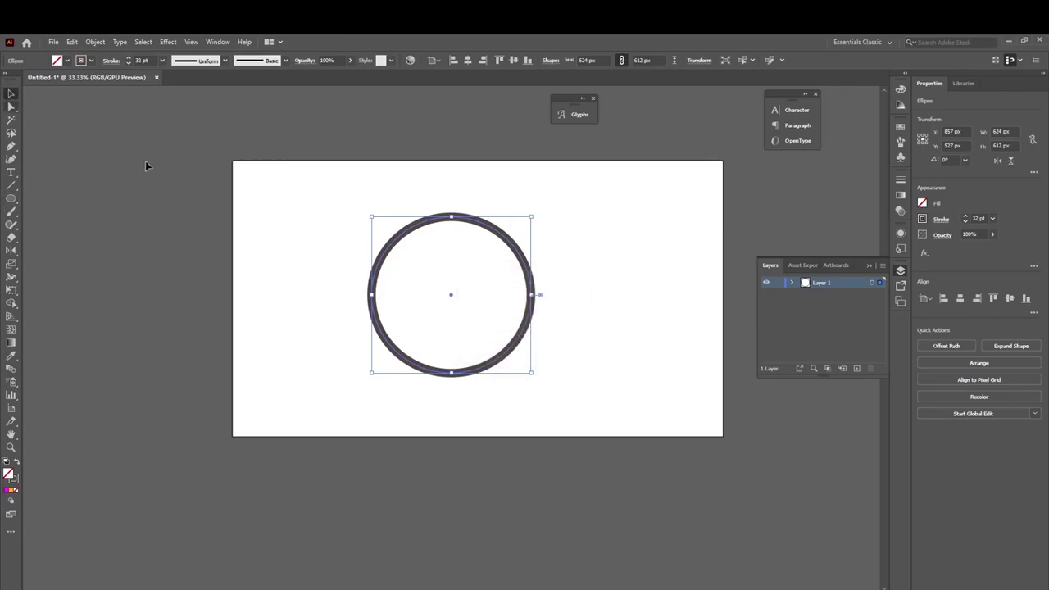
pyautogui.click(499, 304)
pyautogui.scroll(1, 526, 265)
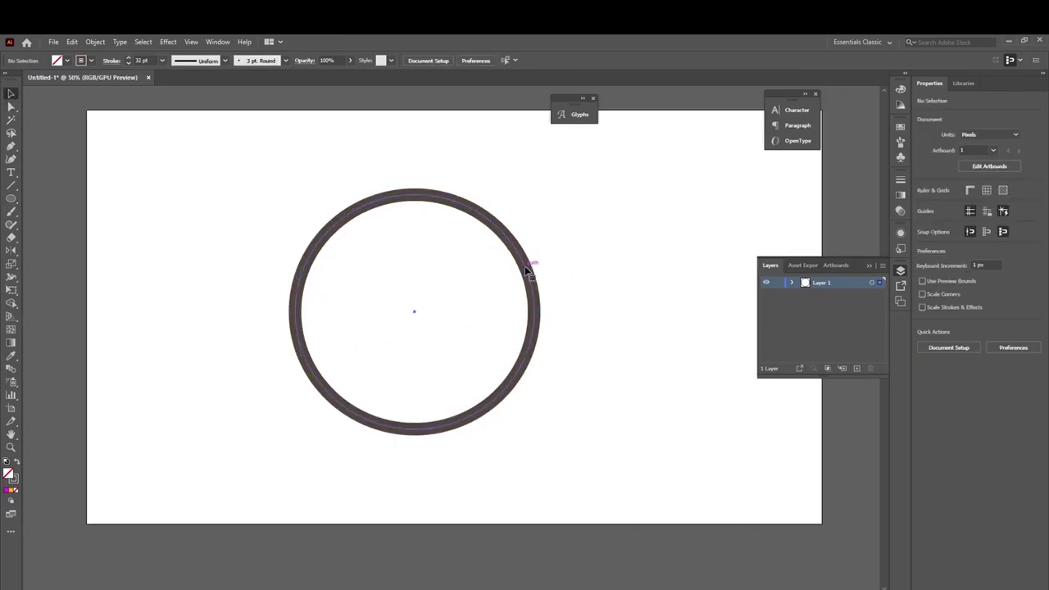
# Cut the ring at its top and right anchors with Scissors and delete the top-right arc
pyautogui.click(529, 266)
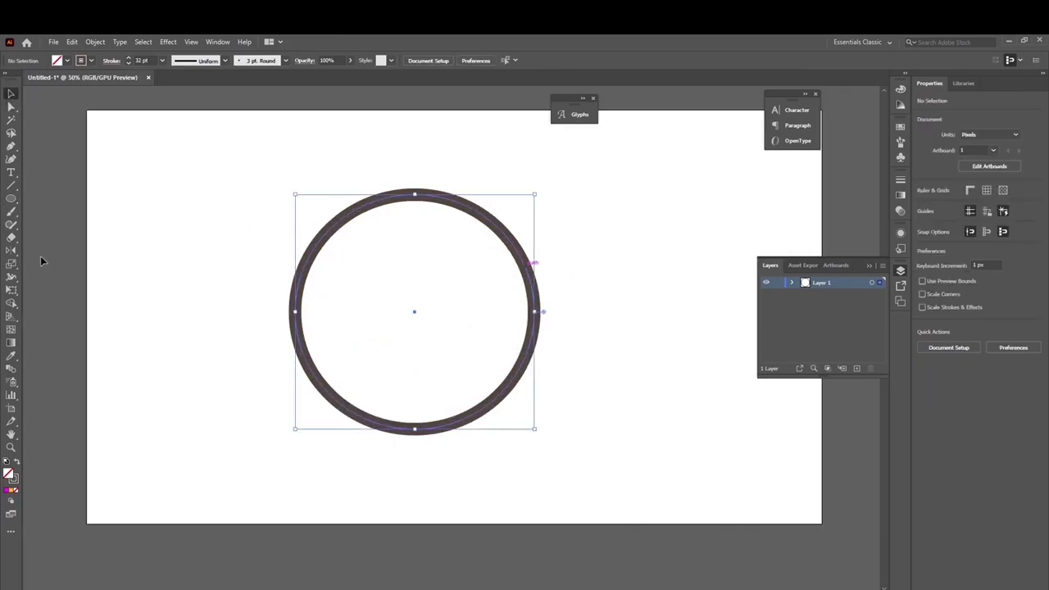
pyautogui.click(11, 224)
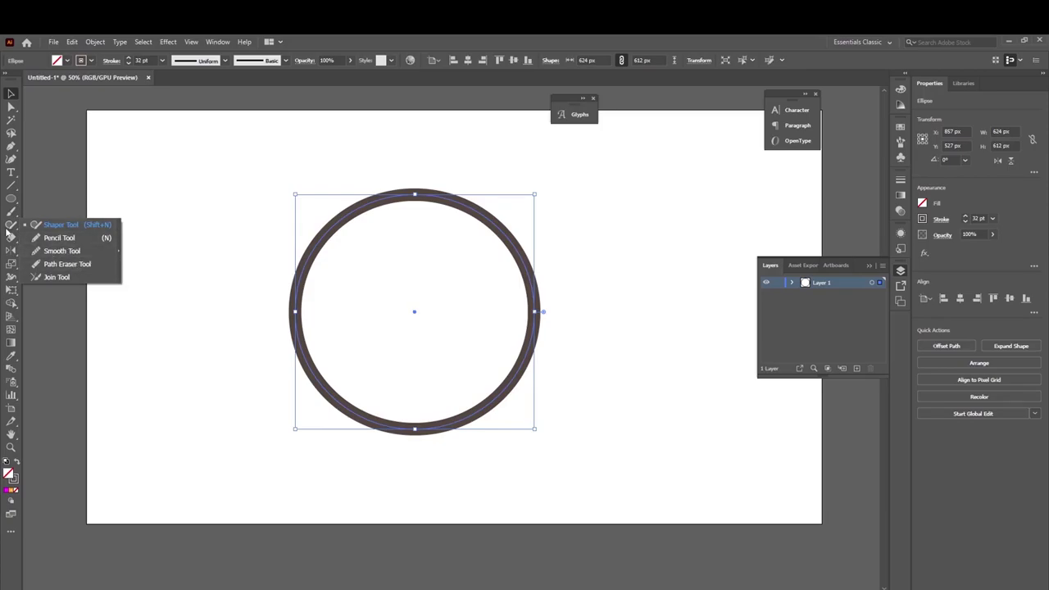
pyautogui.click(11, 238)
pyautogui.click(49, 251)
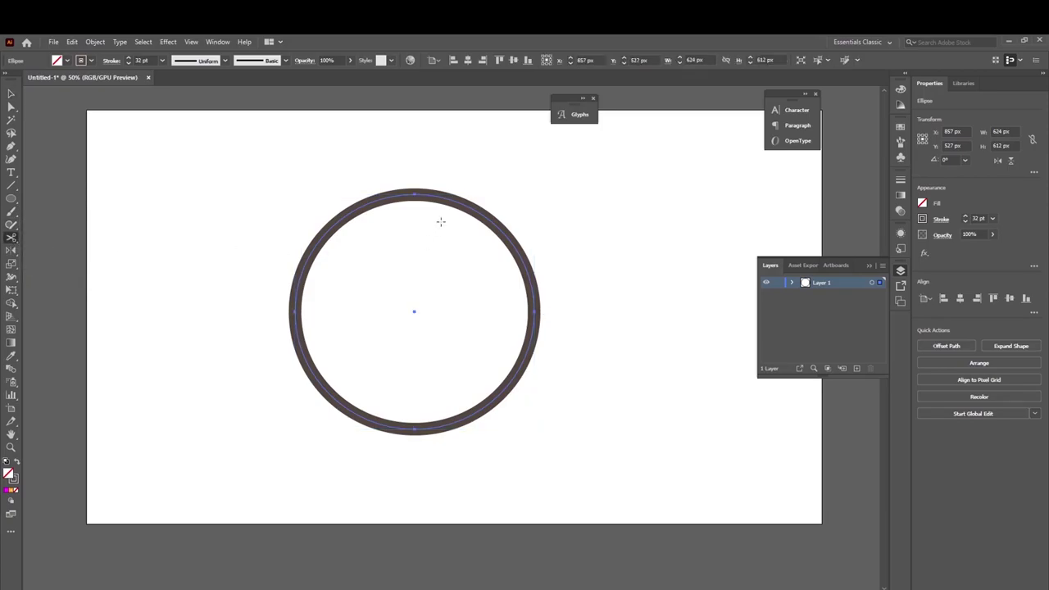
pyautogui.click(414, 194)
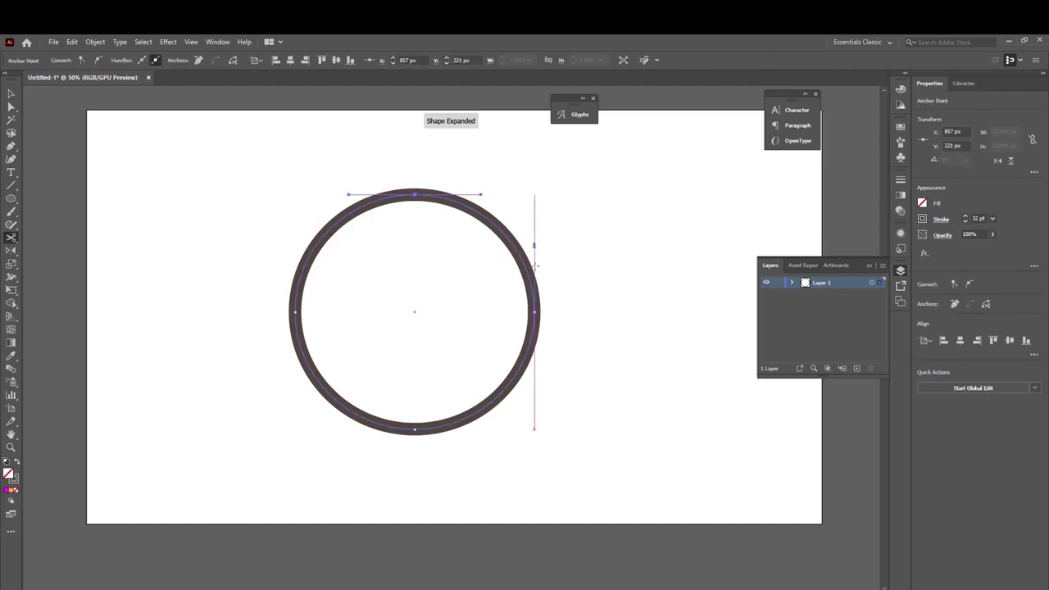
pyautogui.click(533, 311)
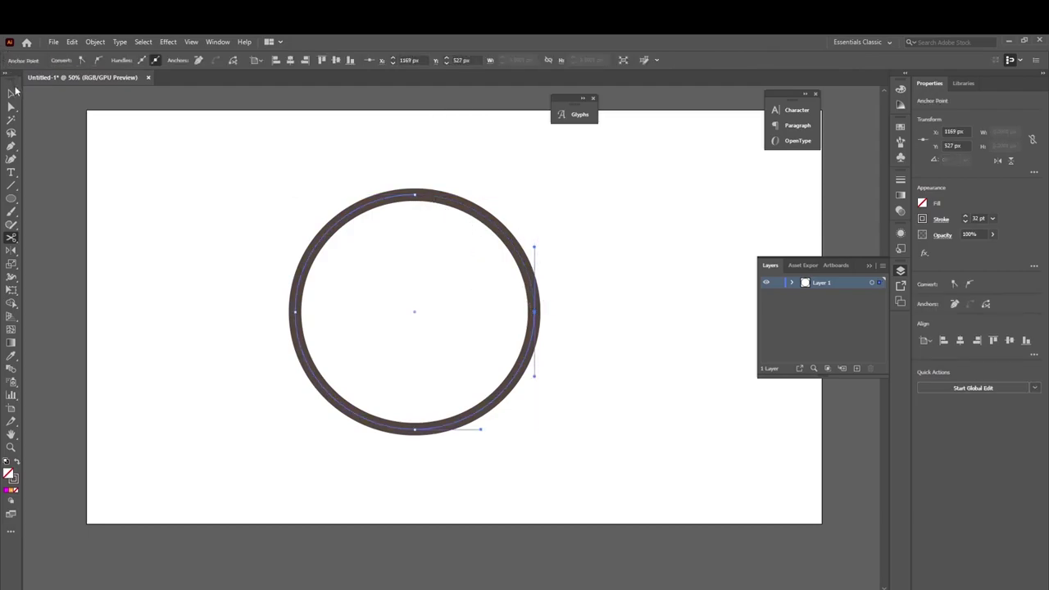
pyautogui.click(12, 93)
pyautogui.moveTo(501, 236); pyautogui.dragTo(548, 231)
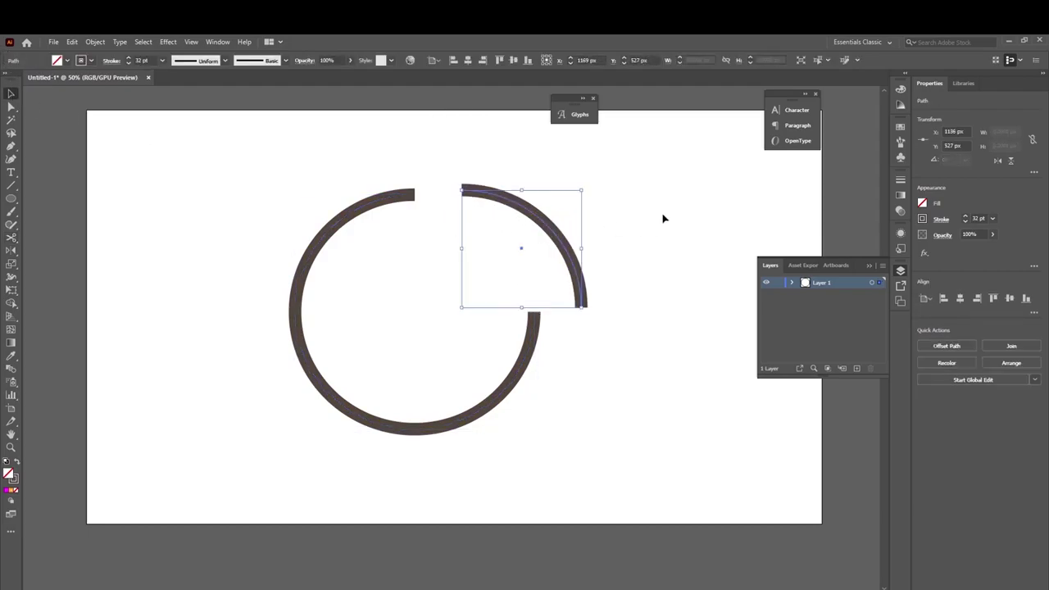
pyautogui.press('Delete')
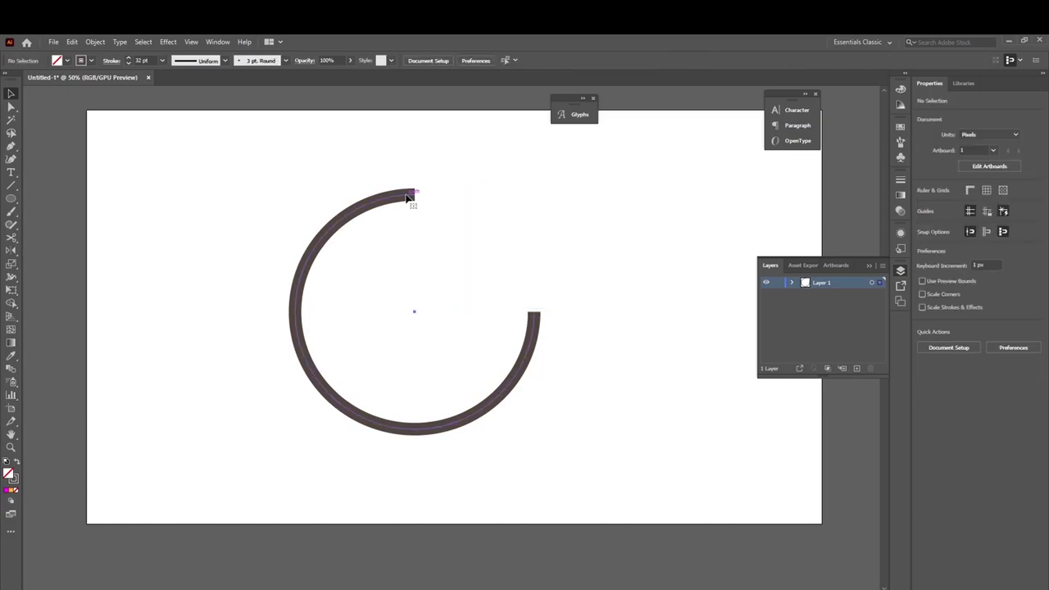
# Widen the arc's stroke at its top end with the Width Tool
pyautogui.click(412, 198)
pyautogui.scroll(4, 404, 182)
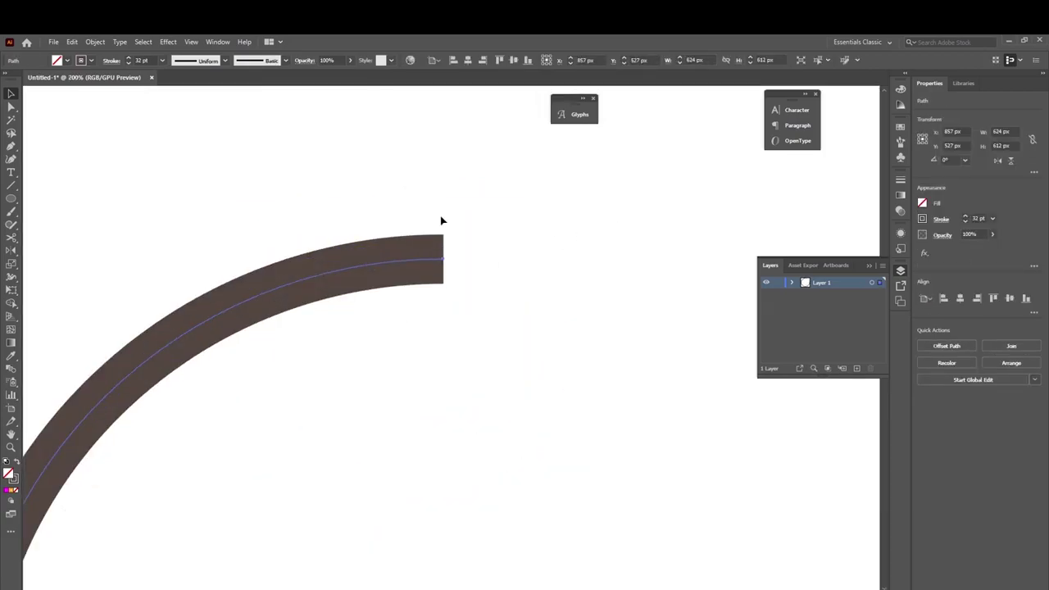
pyautogui.scroll(-1, 386, 276)
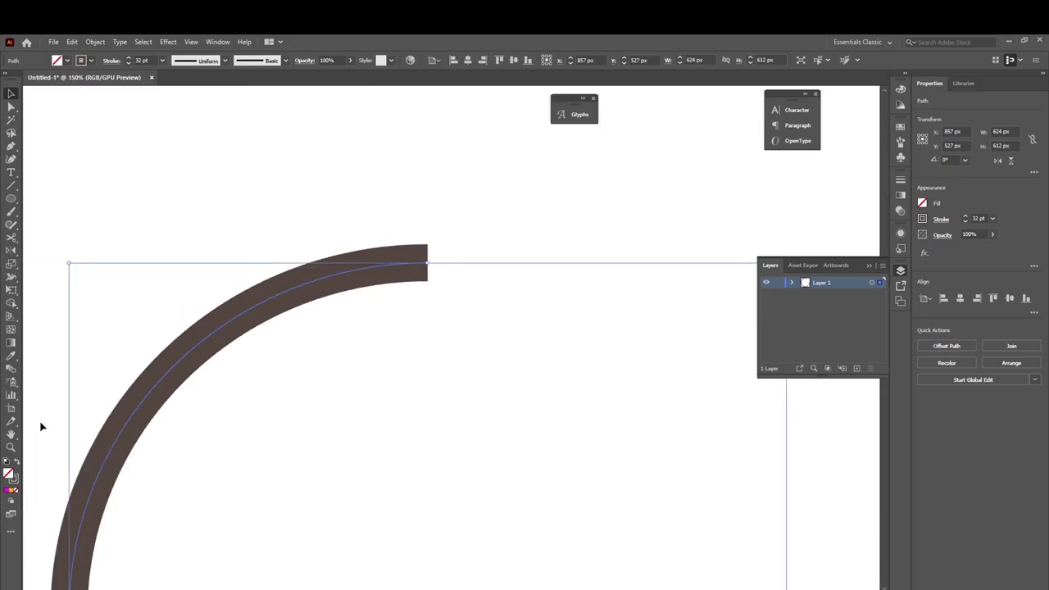
pyautogui.rightClick(11, 277)
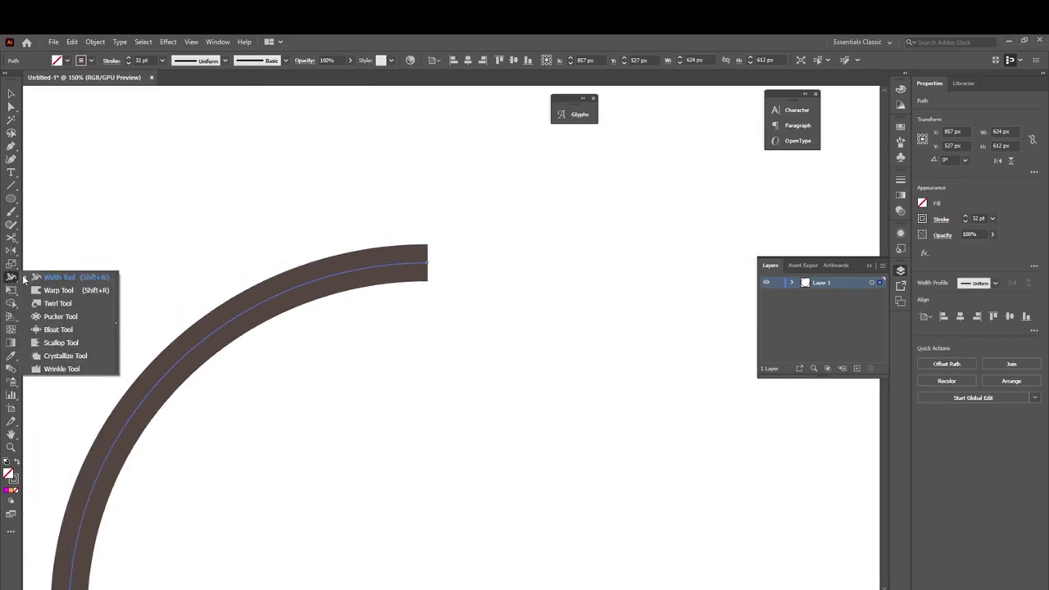
pyautogui.click(59, 275)
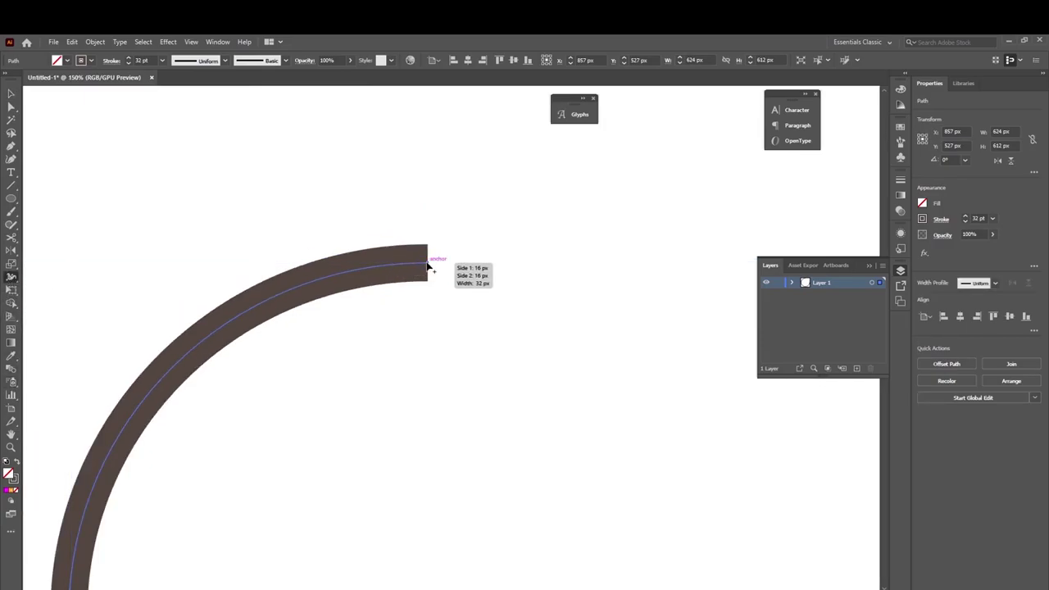
pyautogui.moveTo(427, 264)
pyautogui.mouseDown()
pyautogui.moveTo(422, 390)
pyautogui.moveTo(415, 357)
pyautogui.mouseUp()
# Taper the arc's lower end down to a sharp point, then zoom out
pyautogui.scroll(-6, 417, 365)
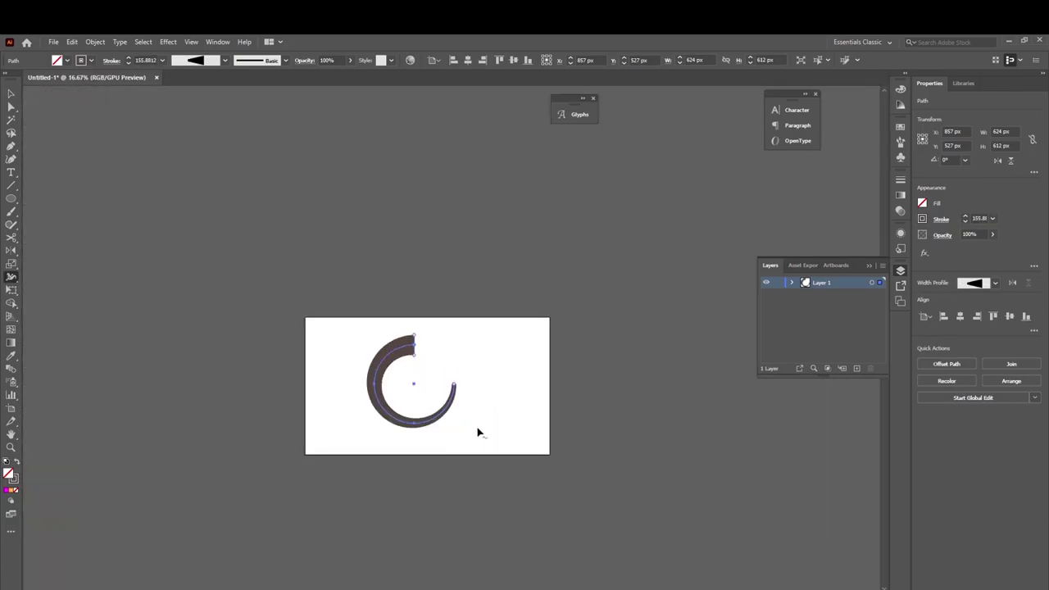
pyautogui.scroll(4, 457, 395)
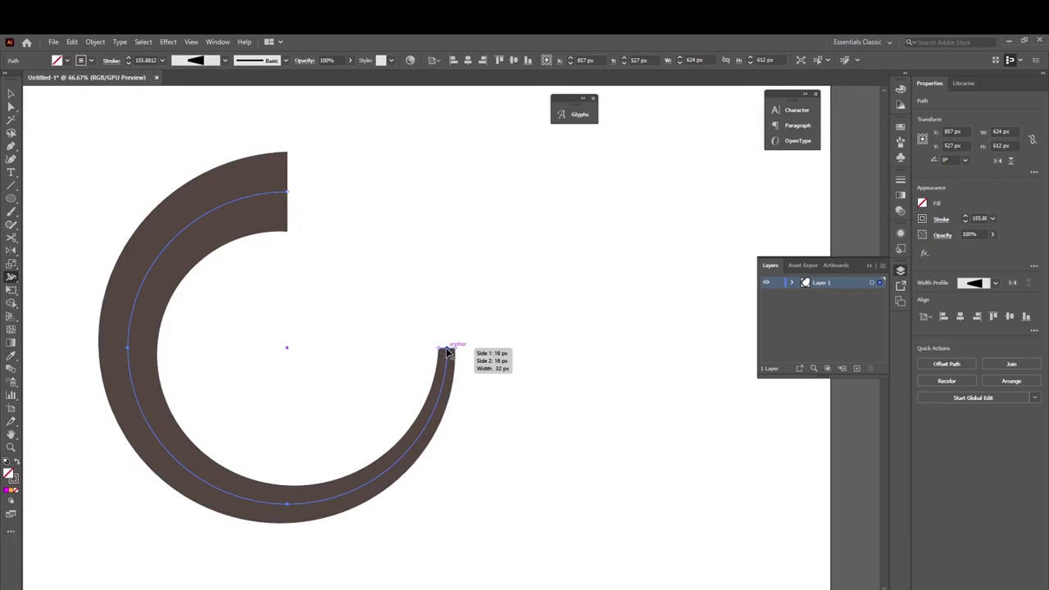
pyautogui.moveTo(450, 354); pyautogui.dragTo(420, 496)
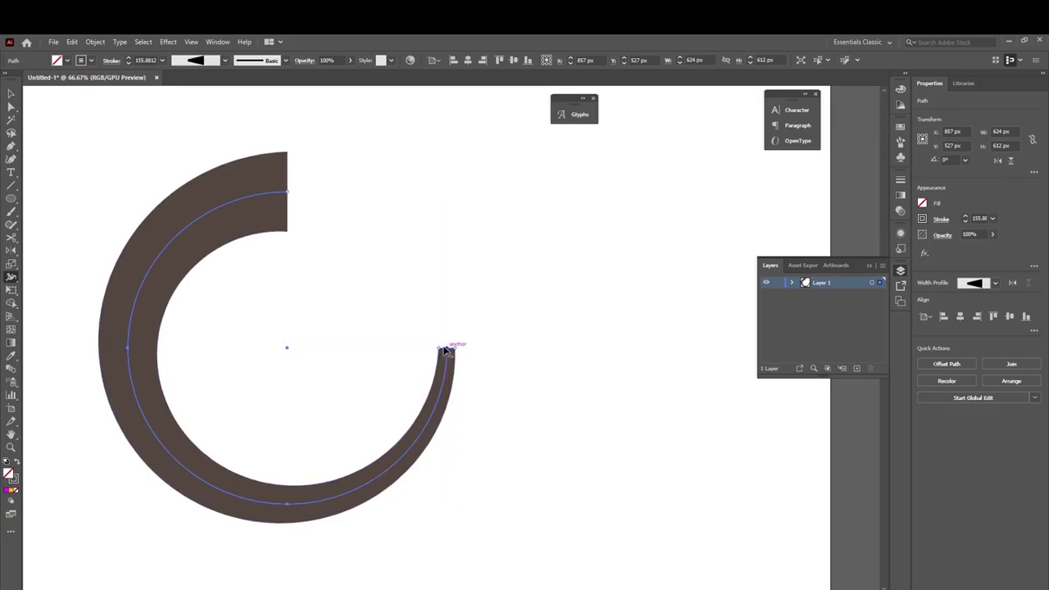
pyautogui.moveTo(447, 352); pyautogui.dragTo(446, 349)
pyautogui.click(11, 93)
pyautogui.click(534, 368)
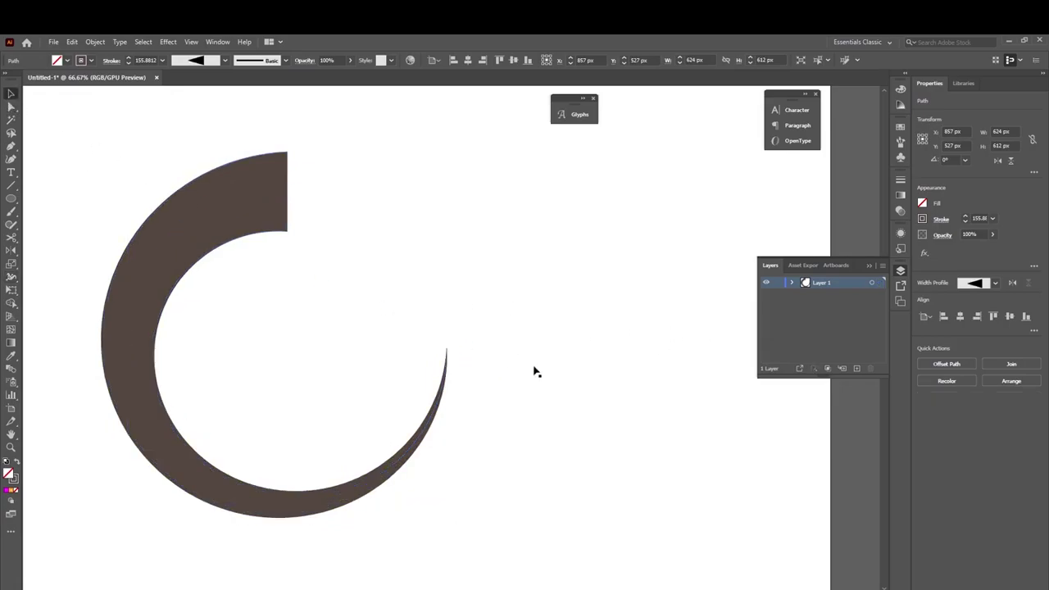
pyautogui.hotkey('ctrl', '-')
pyautogui.hotkey('ctrl', '-')
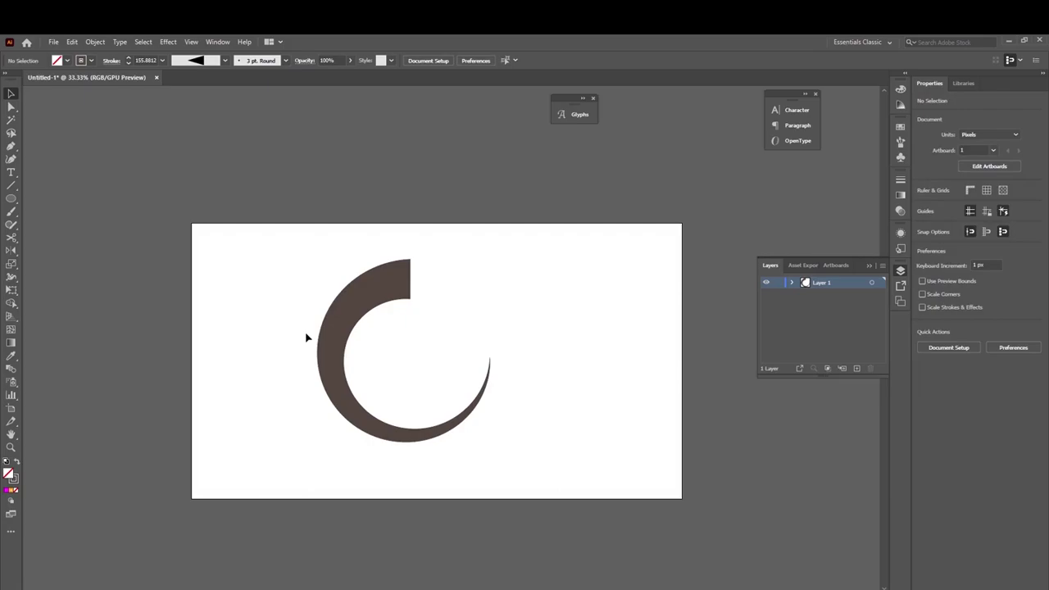
pyautogui.click(11, 277)
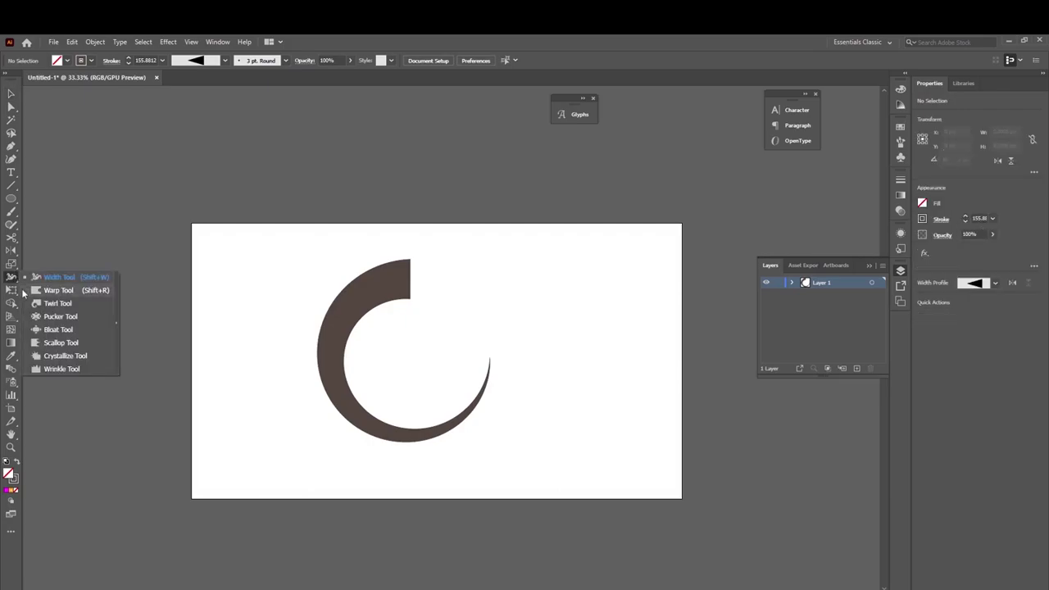
pyautogui.click(23, 292)
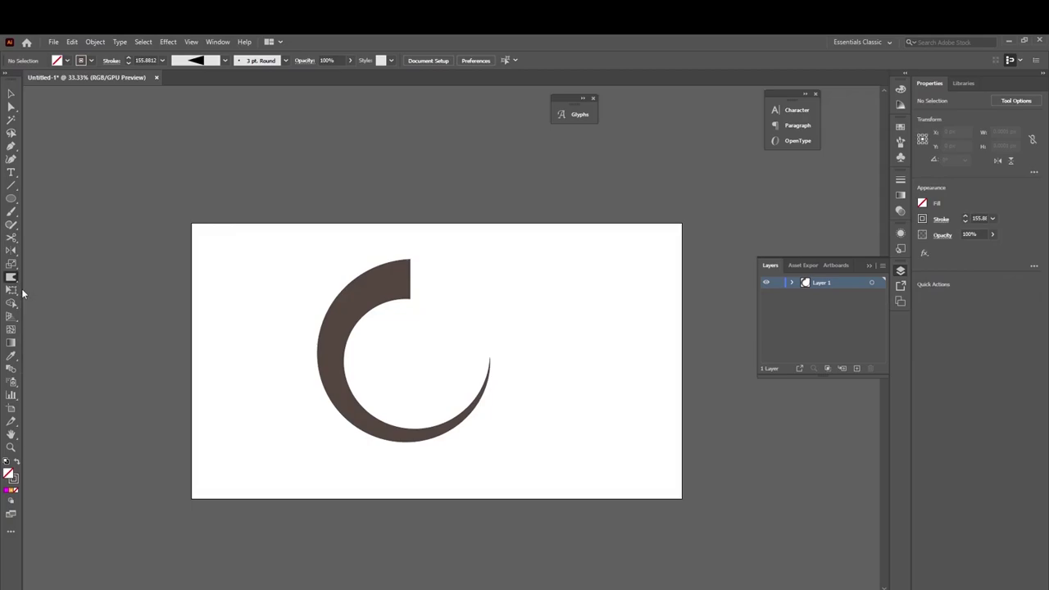
# Draw a 450×450 px circle right of the arc, fill it red, and deselect it
pyautogui.click(12, 199)
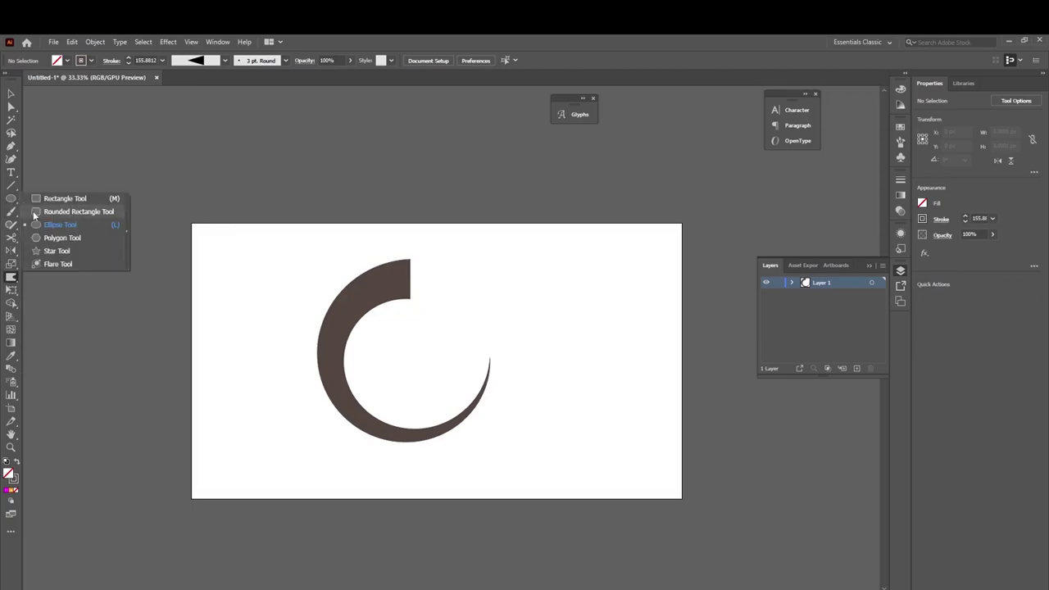
pyautogui.click(37, 224)
pyautogui.moveTo(546, 279); pyautogui.dragTo(662, 394)
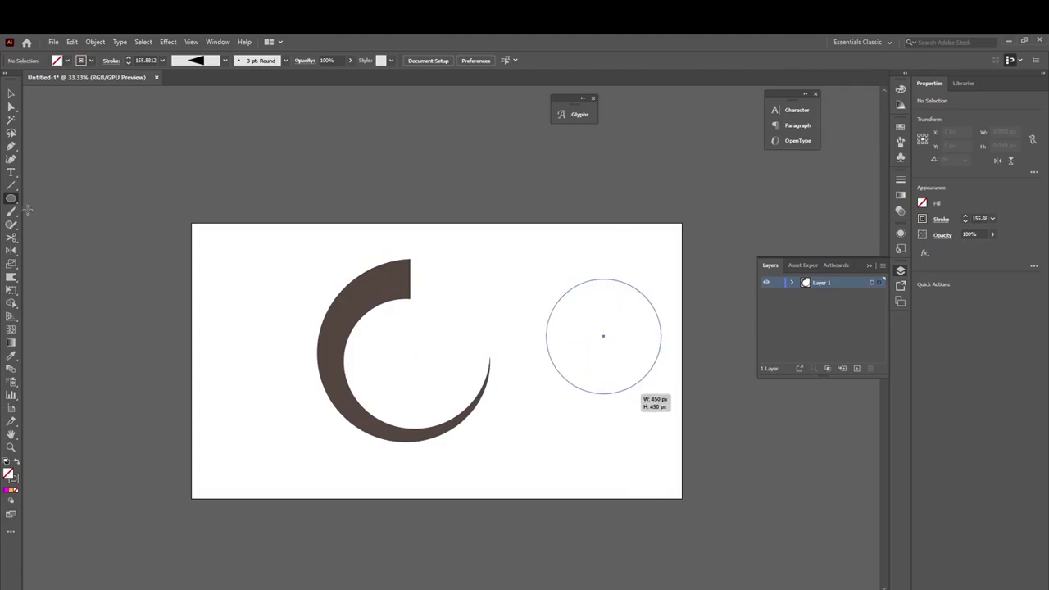
pyautogui.click(67, 63)
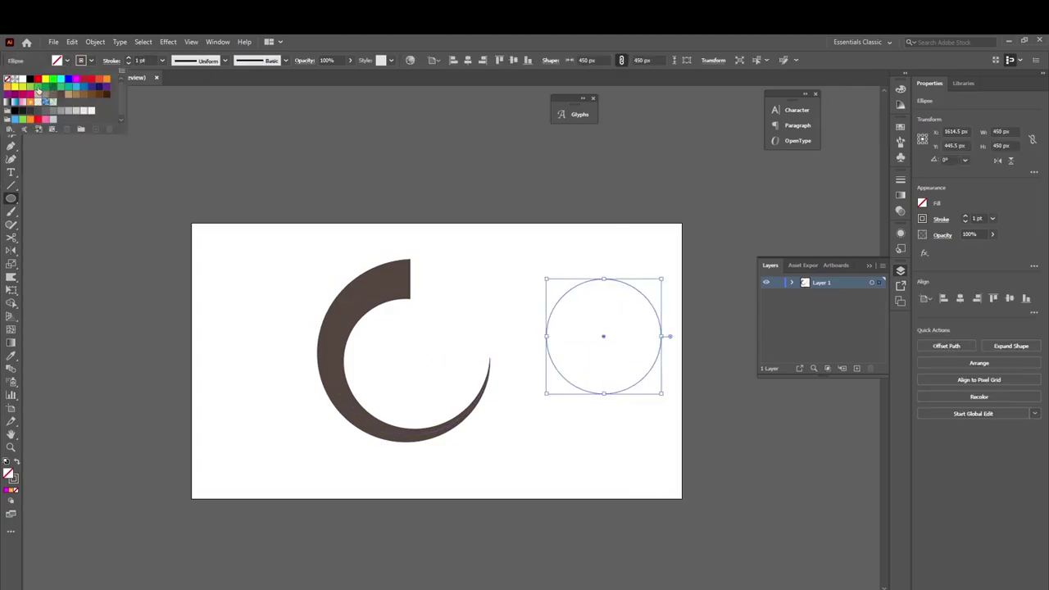
pyautogui.click(37, 79)
pyautogui.click(10, 92)
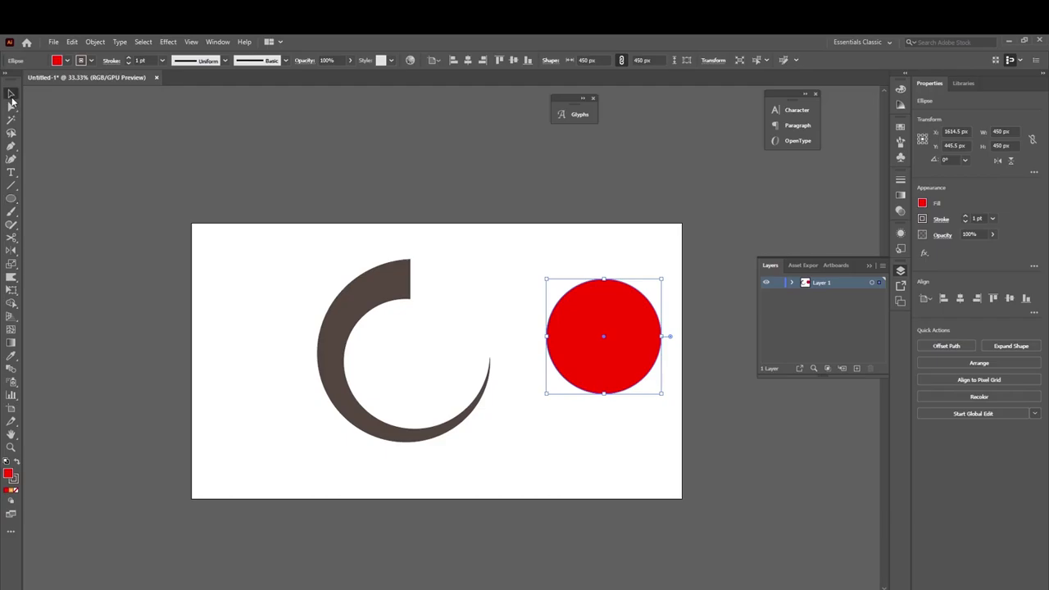
pyautogui.click(513, 375)
pyautogui.scroll(1, 697, 353)
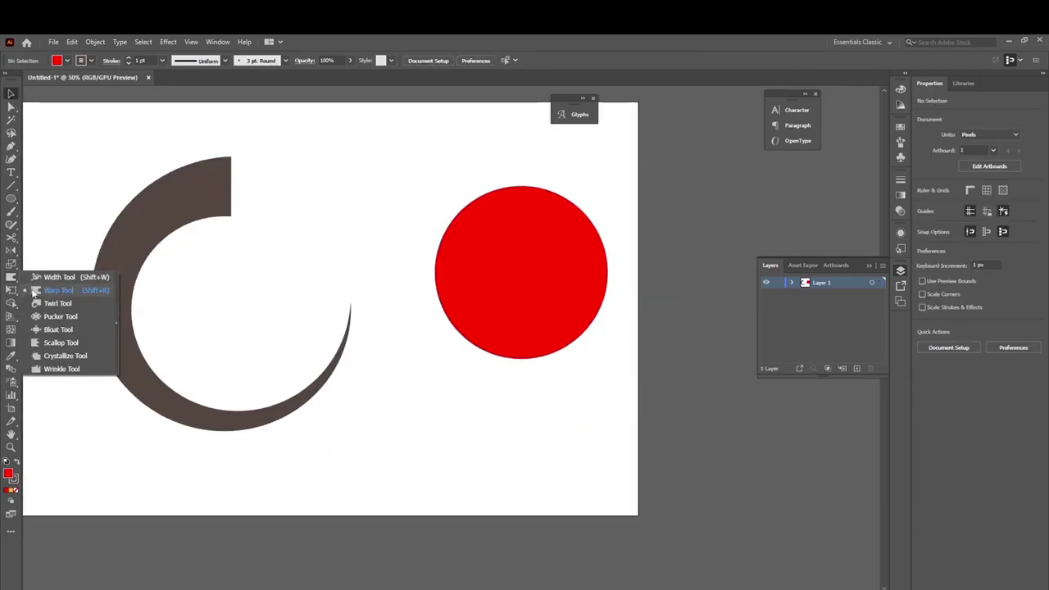
# Warp dents into the red circle's left, lower, upper-left and upper-right edges
pyautogui.moveTo(11, 277); pyautogui.dragTo(33, 290)
pyautogui.moveTo(426, 297)
pyautogui.mouseDown()
pyautogui.moveTo(447, 299)
pyautogui.moveTo(484, 374)
pyautogui.mouseUp()
pyautogui.moveTo(496, 324)
pyautogui.mouseDown()
pyautogui.moveTo(511, 386)
pyautogui.moveTo(579, 344)
pyautogui.moveTo(580, 302)
pyautogui.mouseUp()
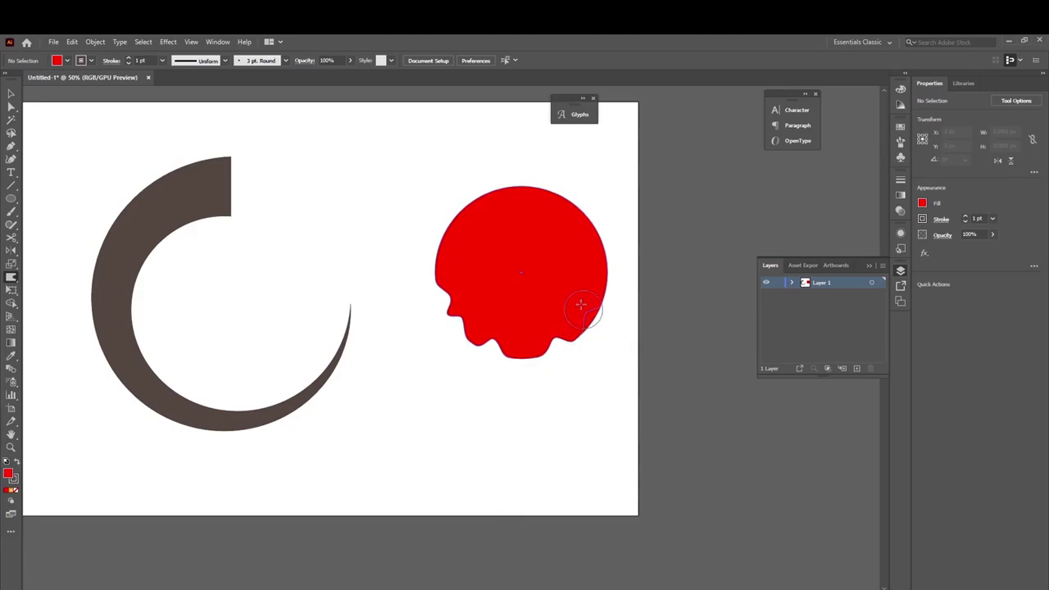
pyautogui.moveTo(601, 241); pyautogui.dragTo(566, 253)
pyautogui.moveTo(474, 251); pyautogui.dragTo(532, 187)
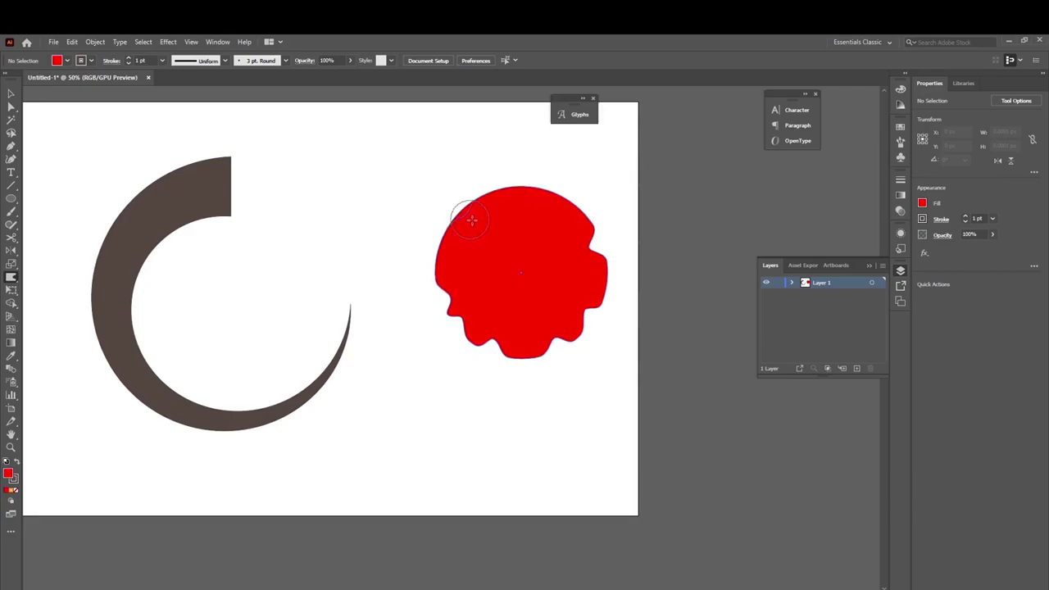
pyautogui.moveTo(451, 233); pyautogui.dragTo(483, 190)
pyautogui.moveTo(513, 242); pyautogui.dragTo(564, 164)
pyautogui.moveTo(417, 227); pyautogui.dragTo(475, 247)
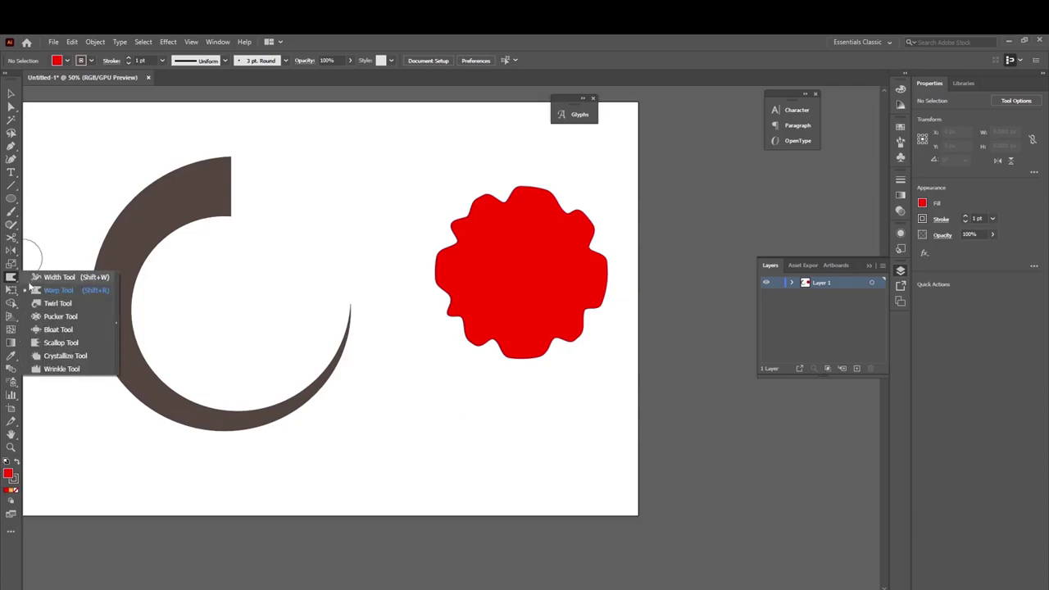
# Twirl spirals into the blob's left, upper-left, upper-right and right edges
pyautogui.moveTo(11, 278); pyautogui.dragTo(41, 311)
pyautogui.click(41, 305)
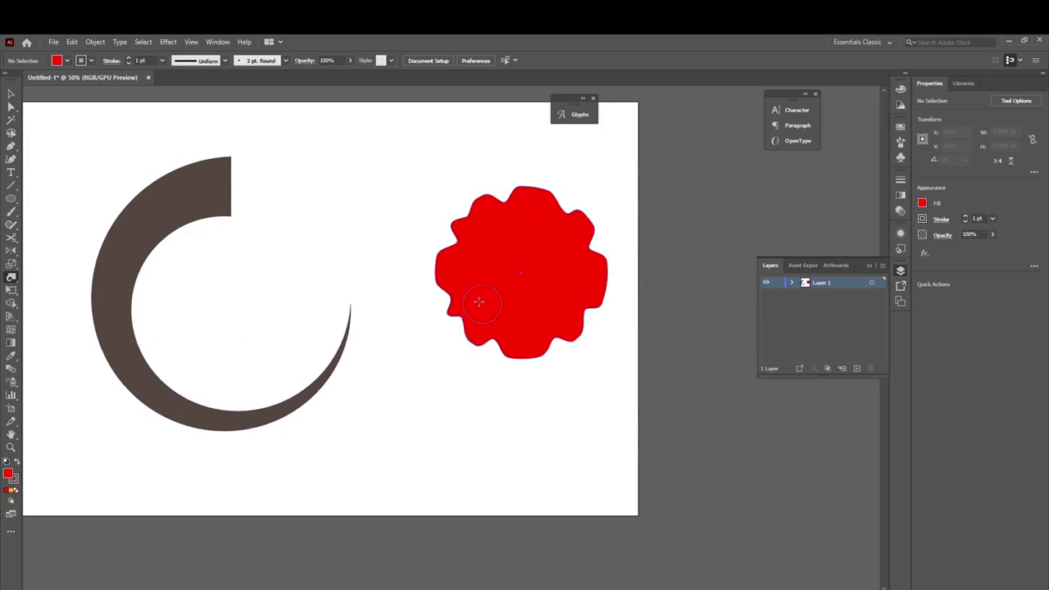
pyautogui.moveTo(439, 293); pyautogui.dragTo(440, 294)
pyautogui.moveTo(449, 254); pyautogui.dragTo(450, 254)
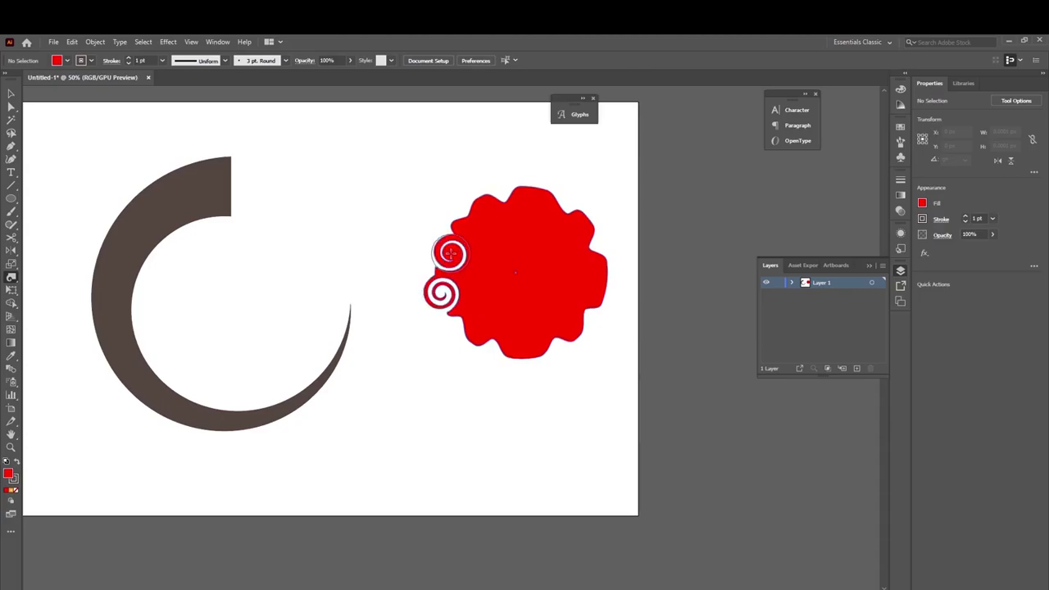
pyautogui.moveTo(472, 212); pyautogui.dragTo(523, 197)
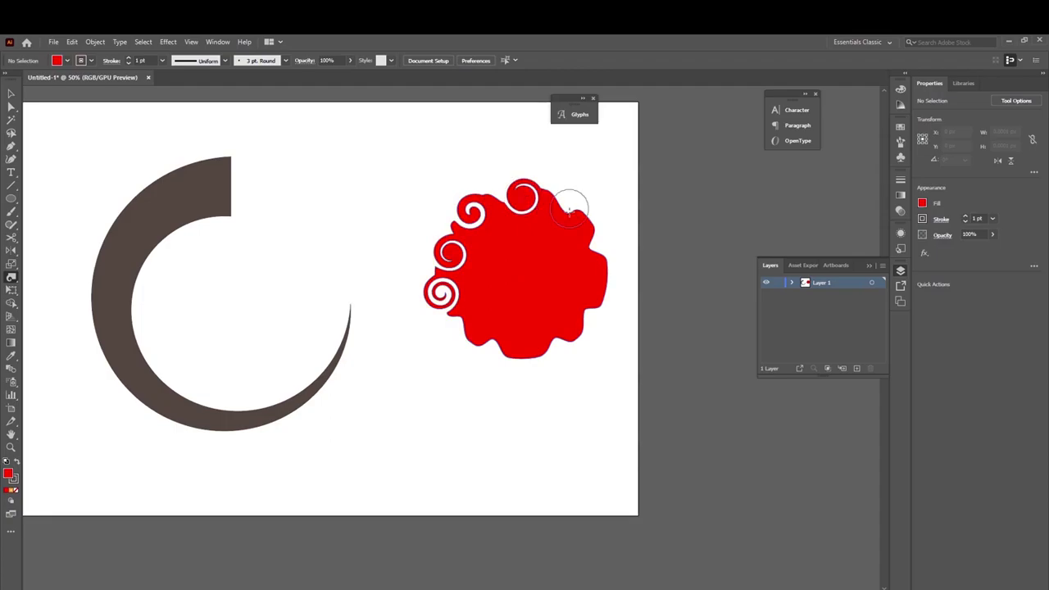
pyautogui.moveTo(569, 223); pyautogui.dragTo(570, 222)
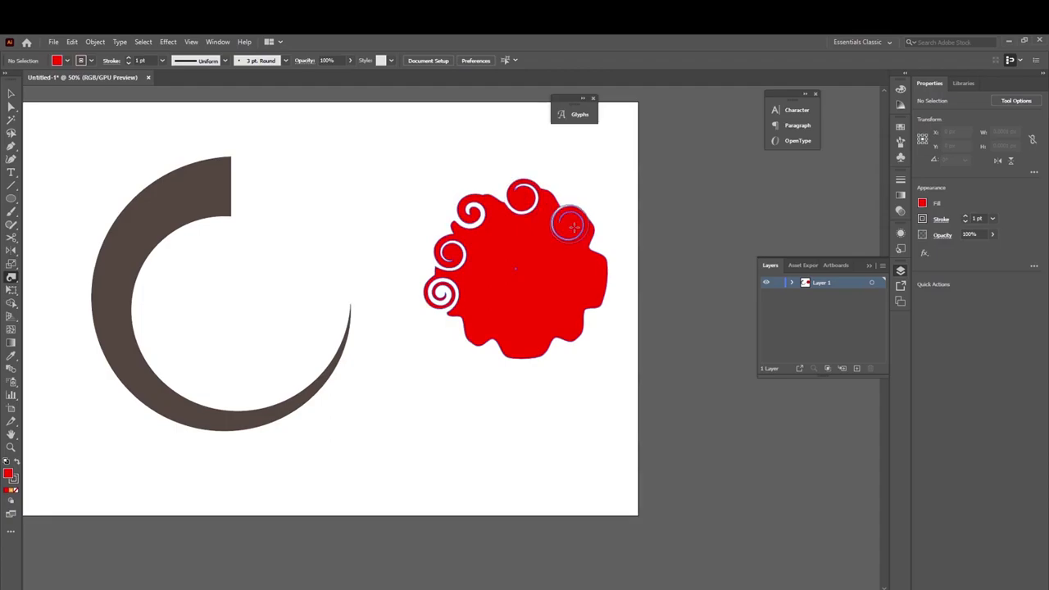
pyautogui.moveTo(607, 281); pyautogui.dragTo(607, 280)
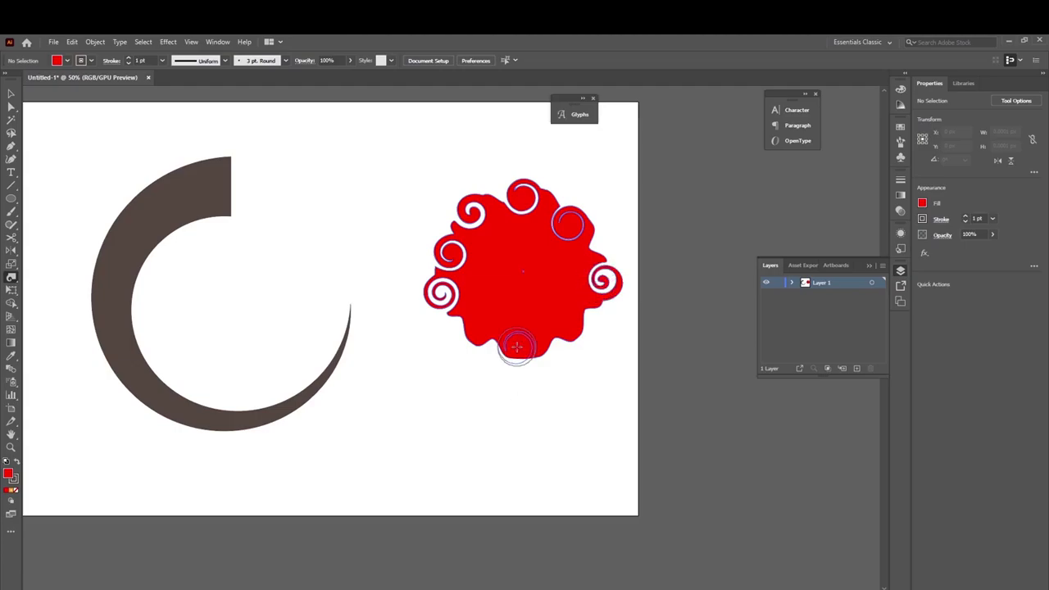
# Twirl two more spirals into the blob's lower-left and lower-right edges
pyautogui.click(12, 277)
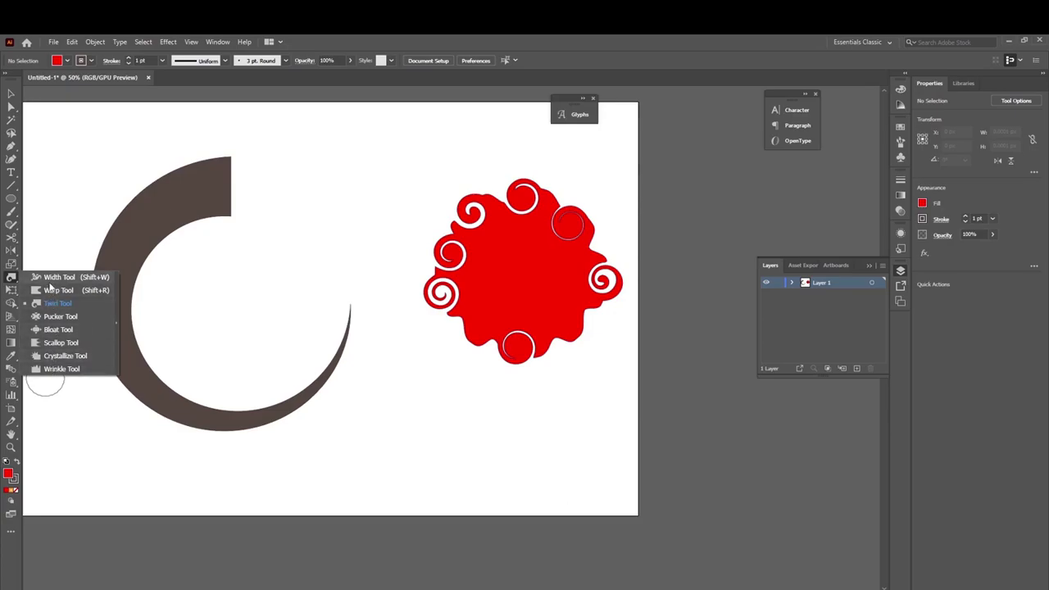
pyautogui.click(50, 302)
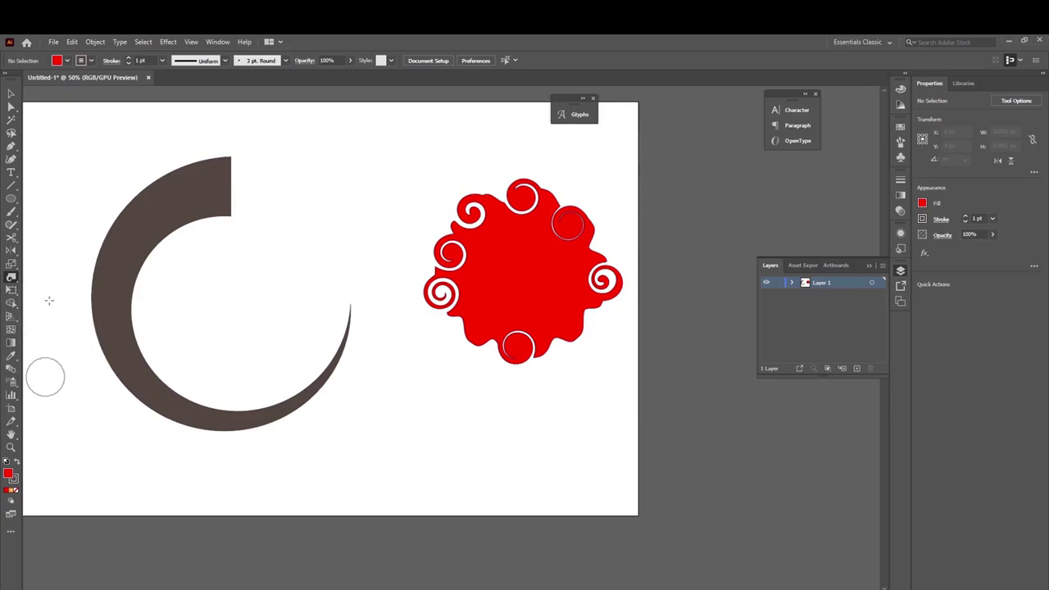
pyautogui.click(475, 336)
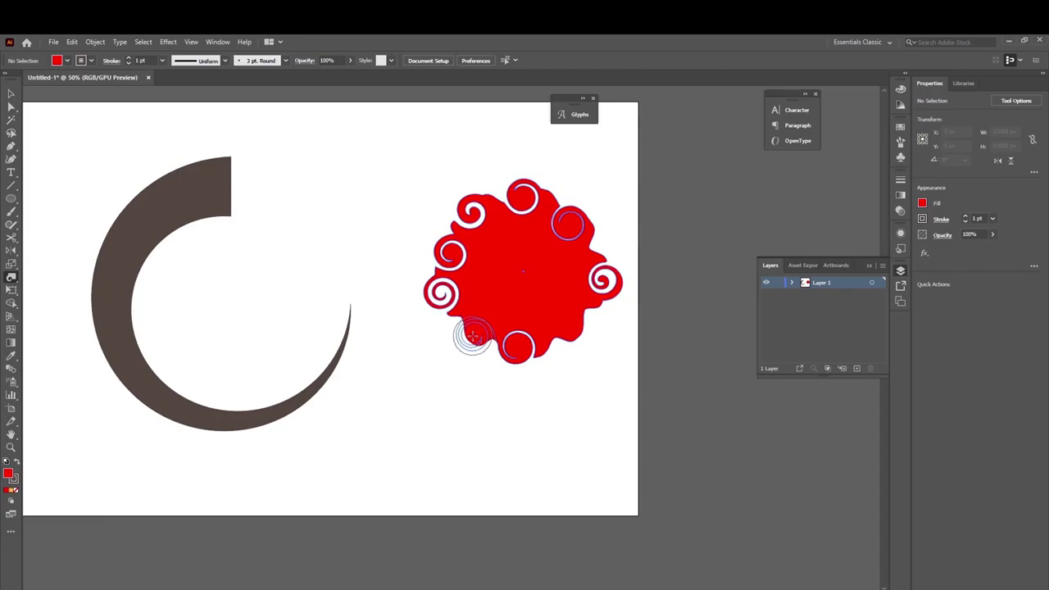
pyautogui.click(557, 336)
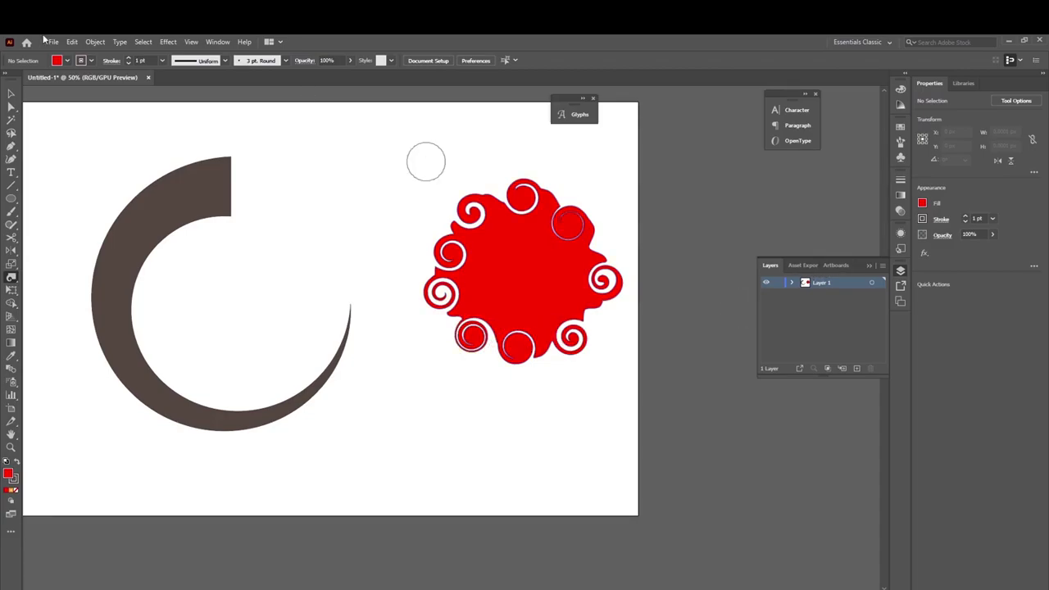
pyautogui.scroll(-2, 504, 309)
pyautogui.scroll(1, 515, 304)
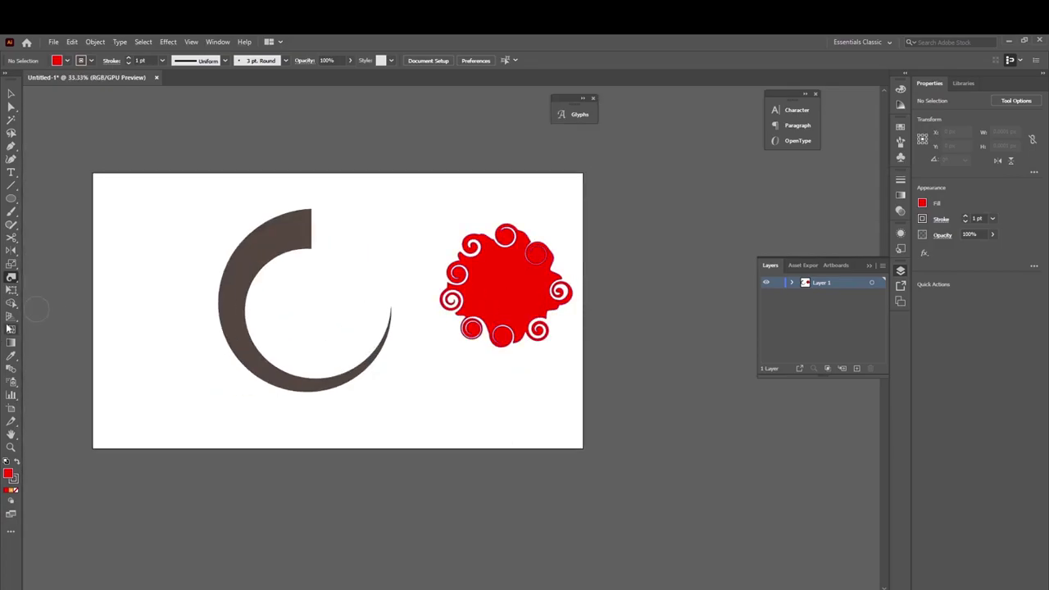
# Pucker the arc's top end into a hooked tip
pyautogui.moveTo(13, 285); pyautogui.dragTo(36, 322)
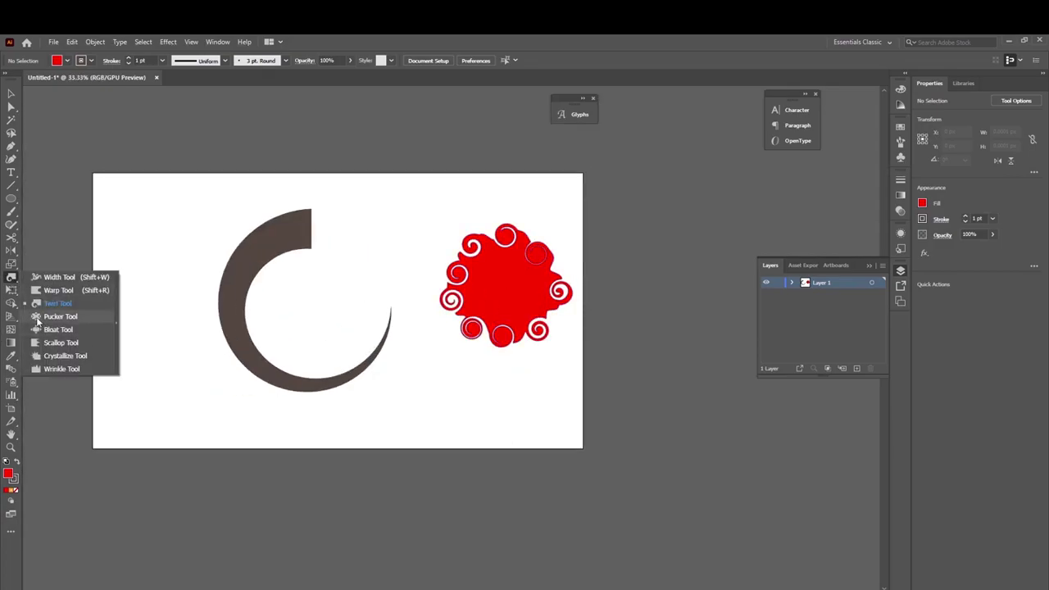
pyautogui.click(37, 317)
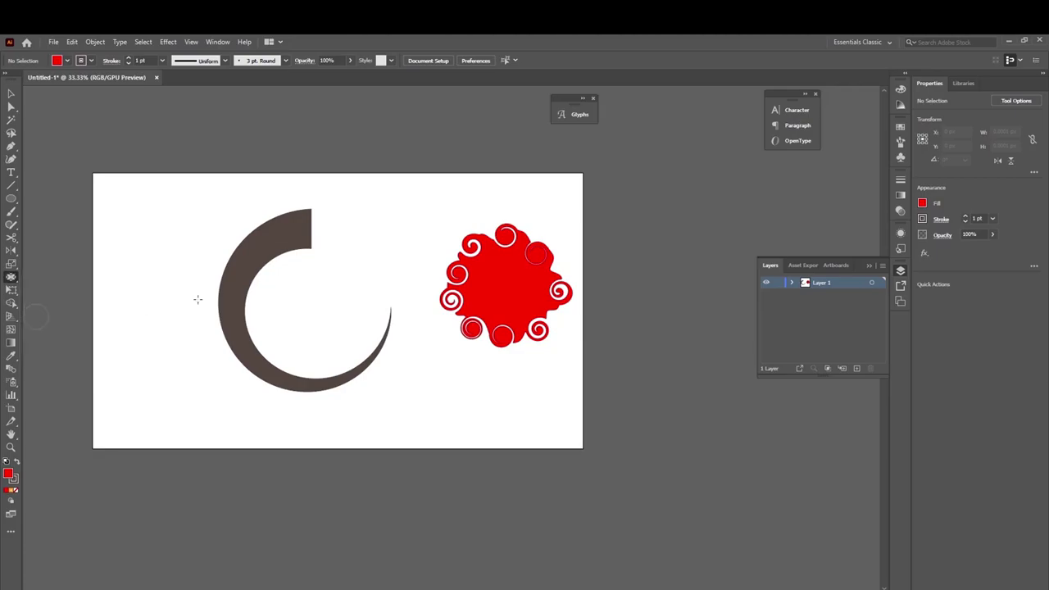
pyautogui.keyDown('alt'); pyautogui.scroll(2, 265, 274); pyautogui.keyUp('alt')
pyautogui.keyDown('alt'); pyautogui.scroll(1, 275, 254); pyautogui.keyUp('alt')
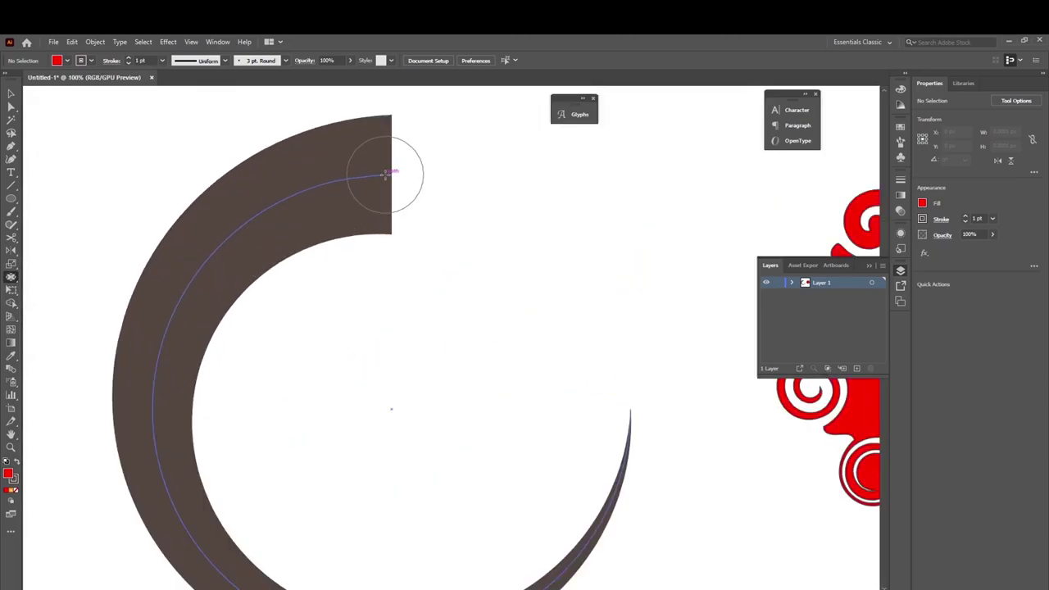
pyautogui.moveTo(385, 173); pyautogui.dragTo(264, 330)
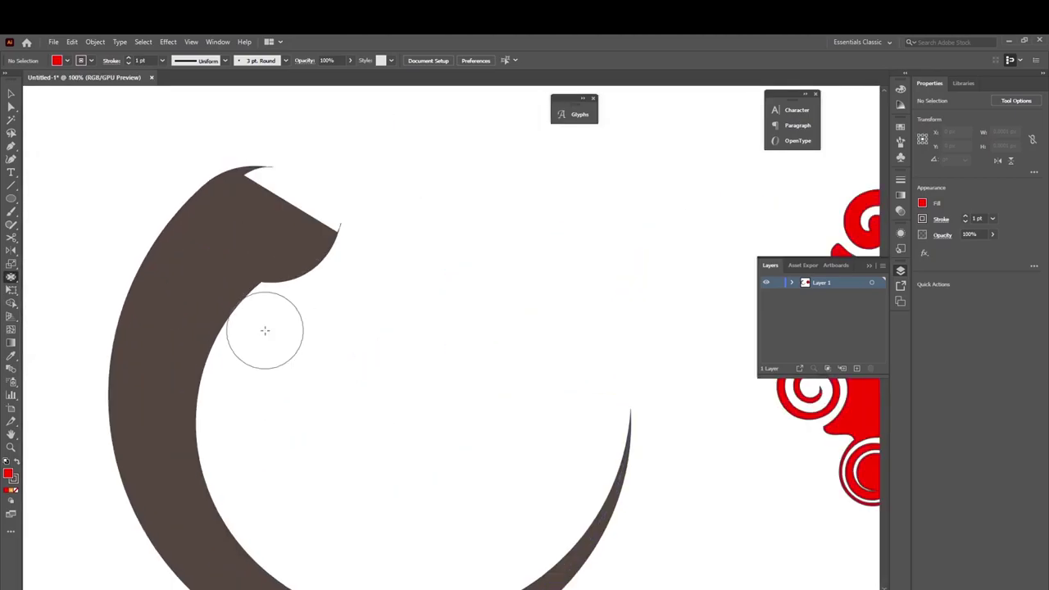
pyautogui.keyDown('alt'); pyautogui.scroll(-3, 269, 307); pyautogui.keyUp('alt')
pyautogui.keyDown('alt'); pyautogui.scroll(1, 508, 393); pyautogui.keyUp('alt')
pyautogui.keyDown('alt'); pyautogui.scroll(2, 514, 373); pyautogui.keyUp('alt')
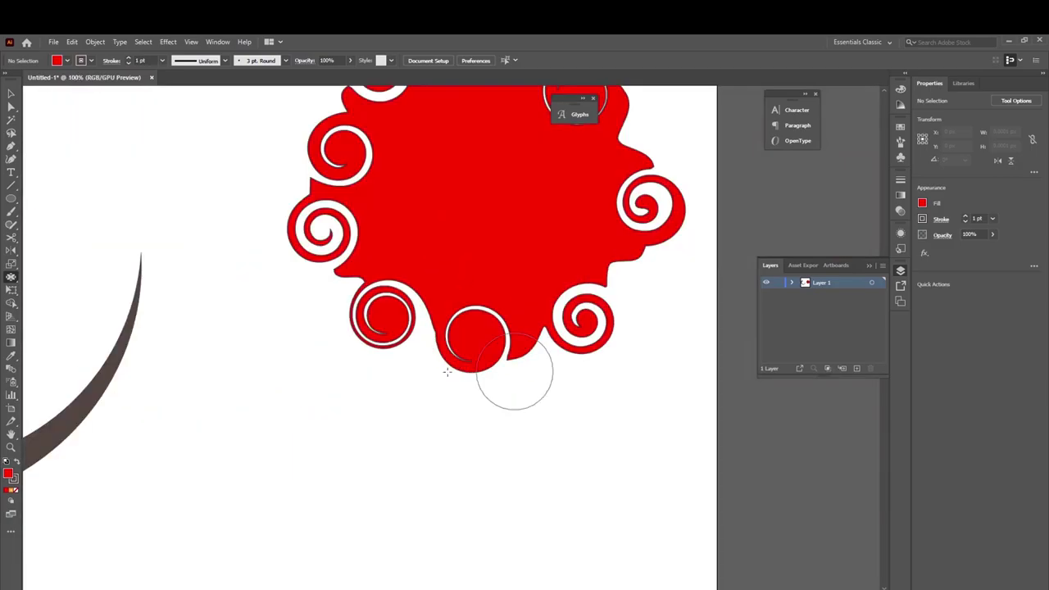
# Pull the red blob's bottom and right swirls out into thin spikes
pyautogui.moveTo(460, 370); pyautogui.dragTo(426, 497)
pyautogui.moveTo(514, 353); pyautogui.dragTo(508, 503)
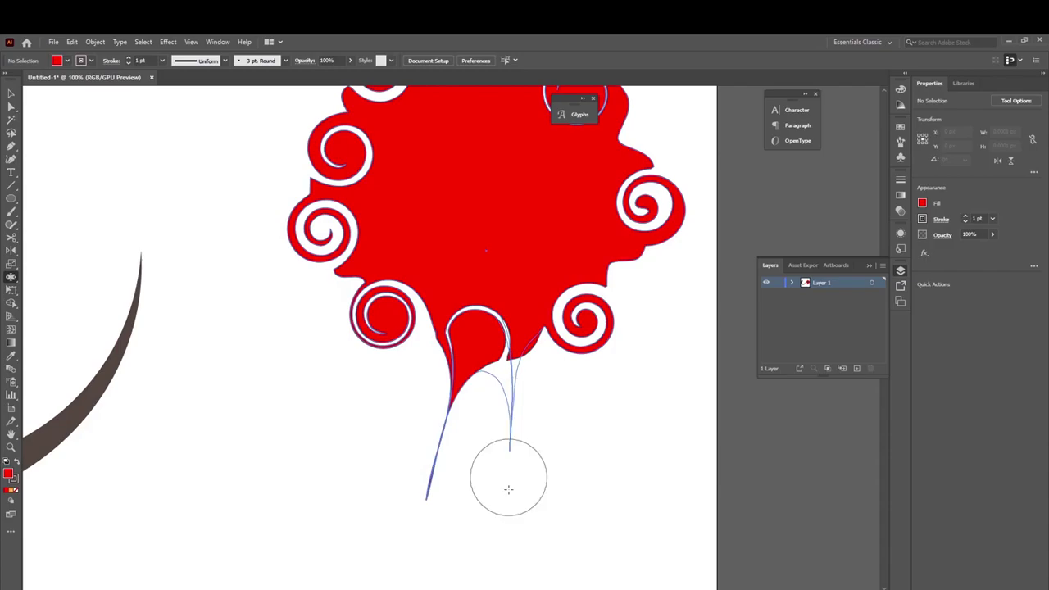
pyautogui.moveTo(571, 354); pyautogui.dragTo(577, 452)
pyautogui.moveTo(615, 286); pyautogui.dragTo(656, 402)
pyautogui.moveTo(644, 281); pyautogui.dragTo(694, 334)
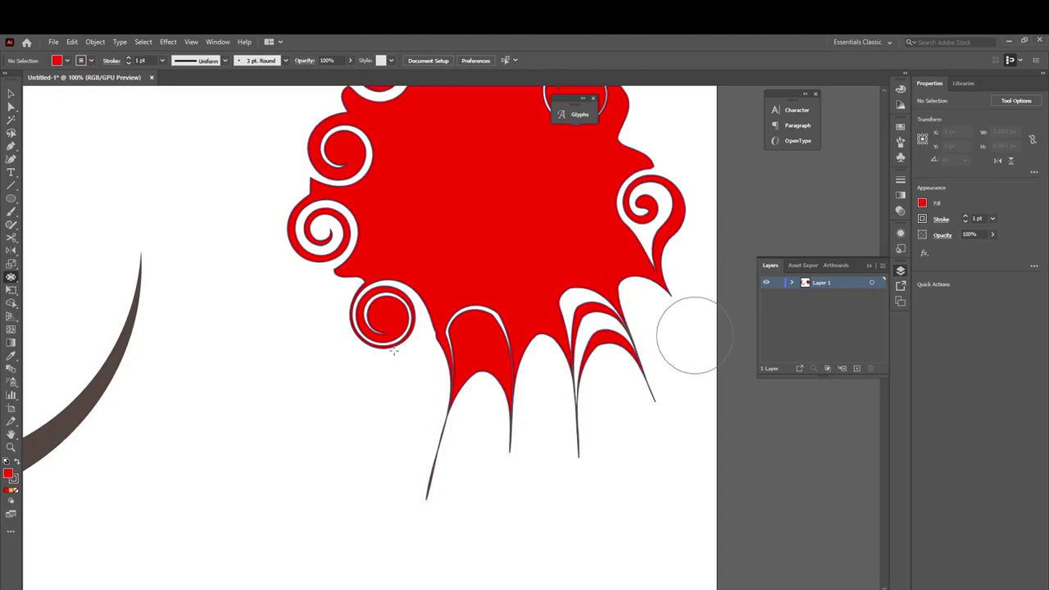
pyautogui.moveTo(381, 326); pyautogui.dragTo(392, 360)
# Sharpen the blob's left curls into points and smooth the right curl into a bulge
pyautogui.keyDown('alt'); pyautogui.scroll(-3, 456, 363); pyautogui.keyUp('alt')
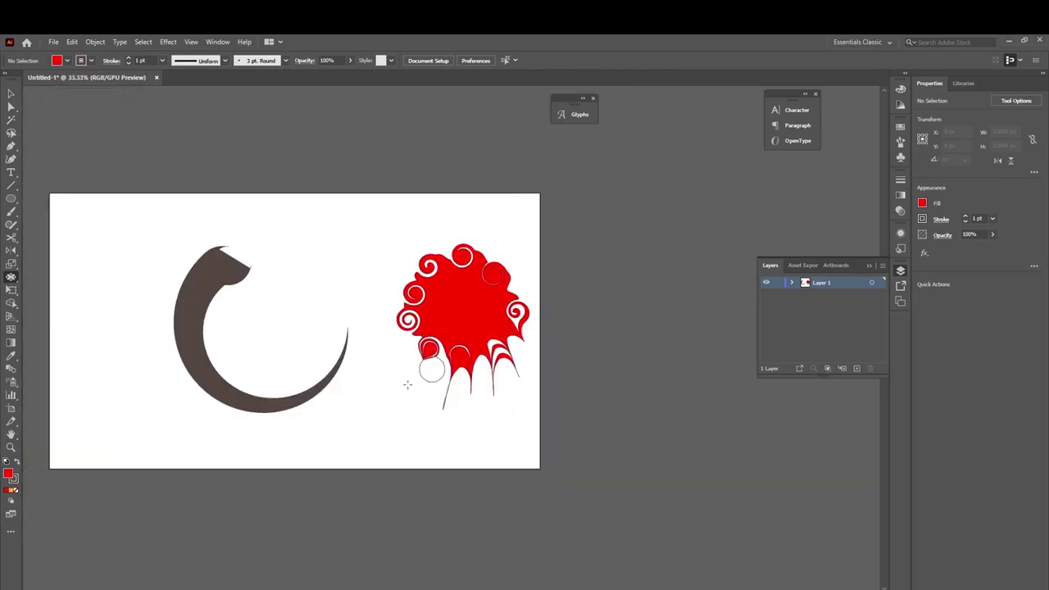
pyautogui.keyDown('alt'); pyautogui.scroll(3, 449, 410); pyautogui.keyUp('alt')
pyautogui.moveTo(398, 304); pyautogui.dragTo(359, 342)
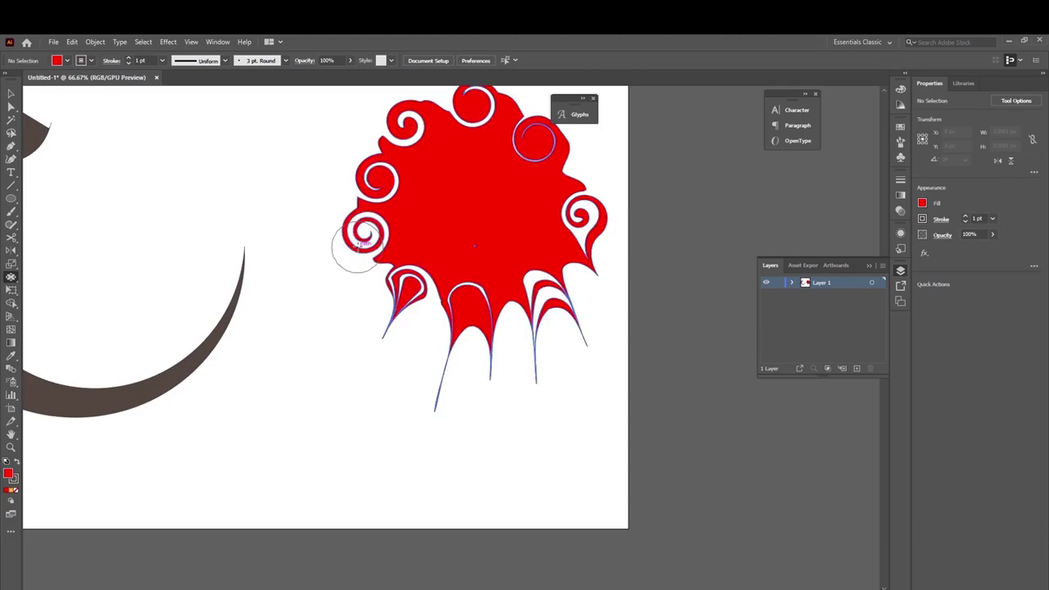
pyautogui.click(358, 245)
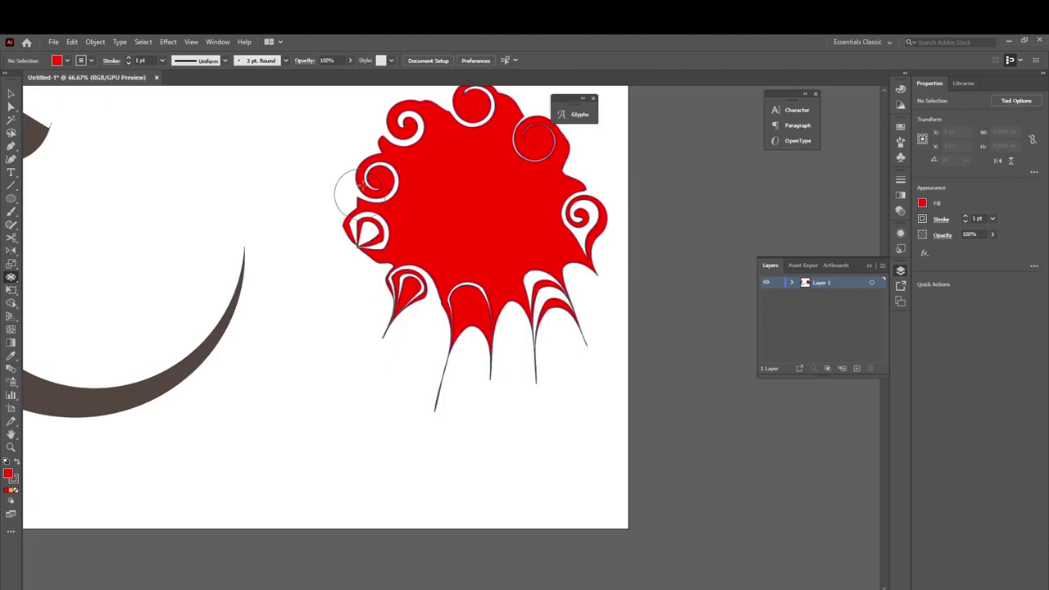
pyautogui.click(373, 176)
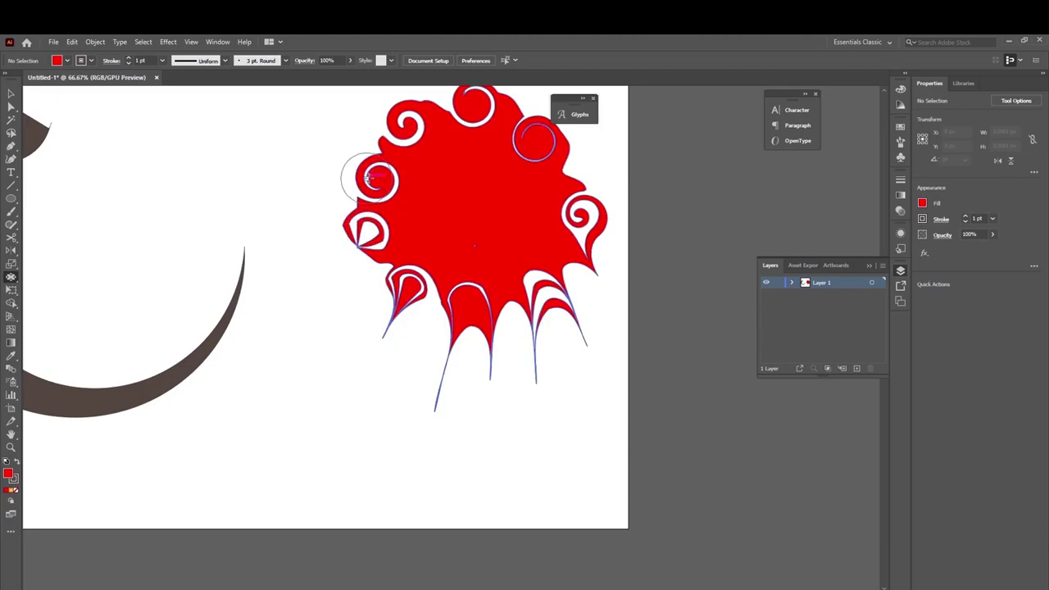
pyautogui.click(398, 123)
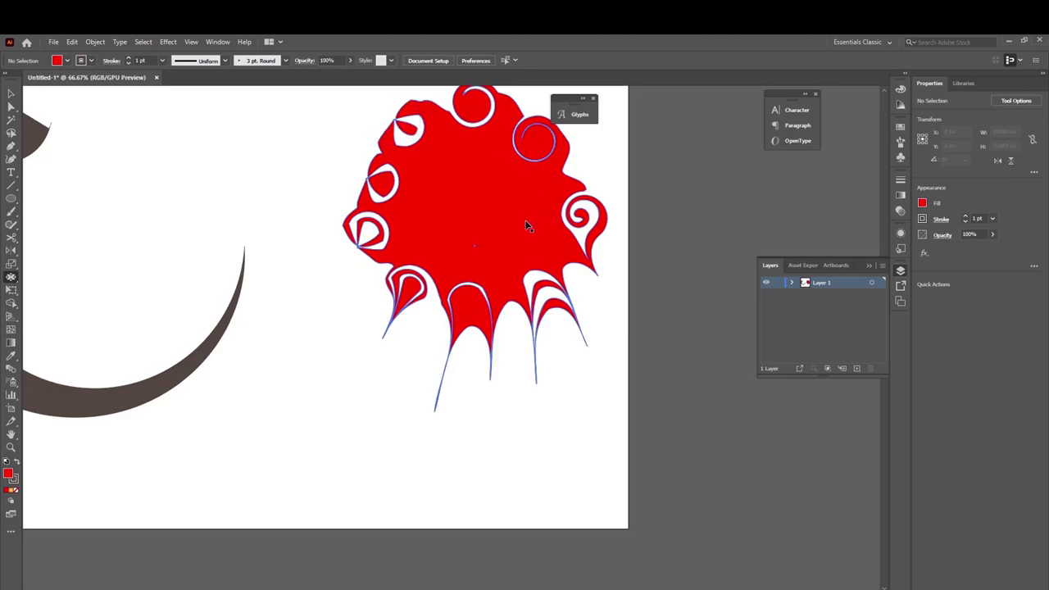
pyautogui.scroll(-2, 527, 226)
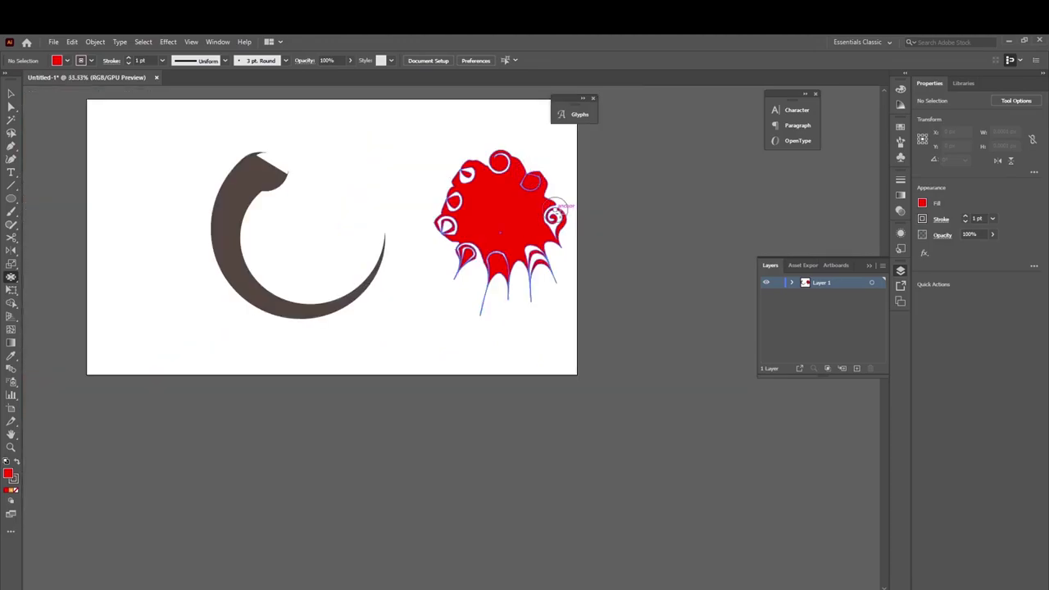
pyautogui.moveTo(554, 218); pyautogui.dragTo(555, 216)
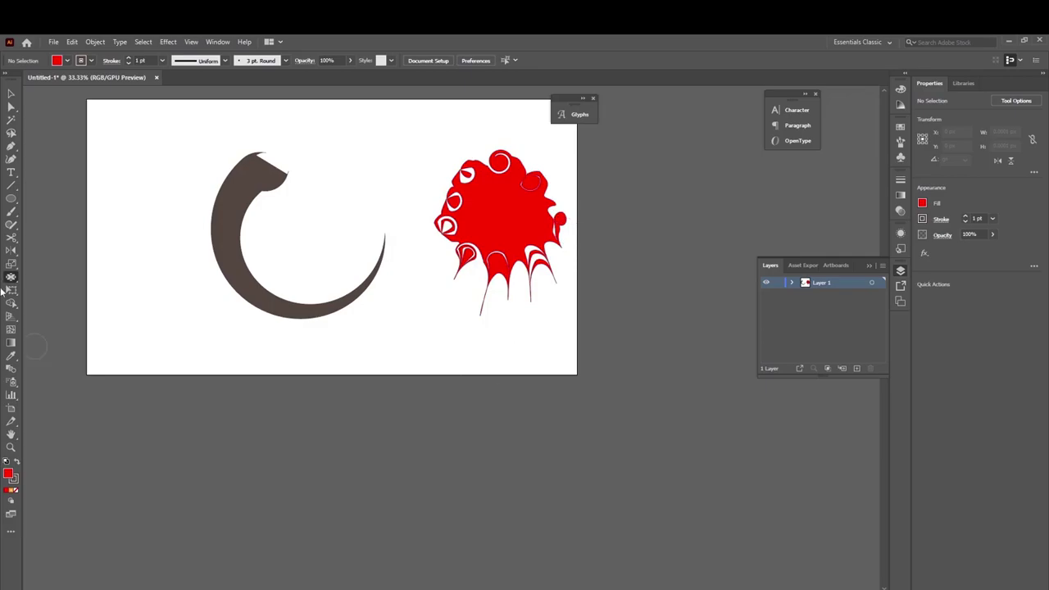
# Bloat the red shape's upper-left, top and right curls and lower-right prong into round lobes
pyautogui.moveTo(11, 277); pyautogui.dragTo(49, 329)
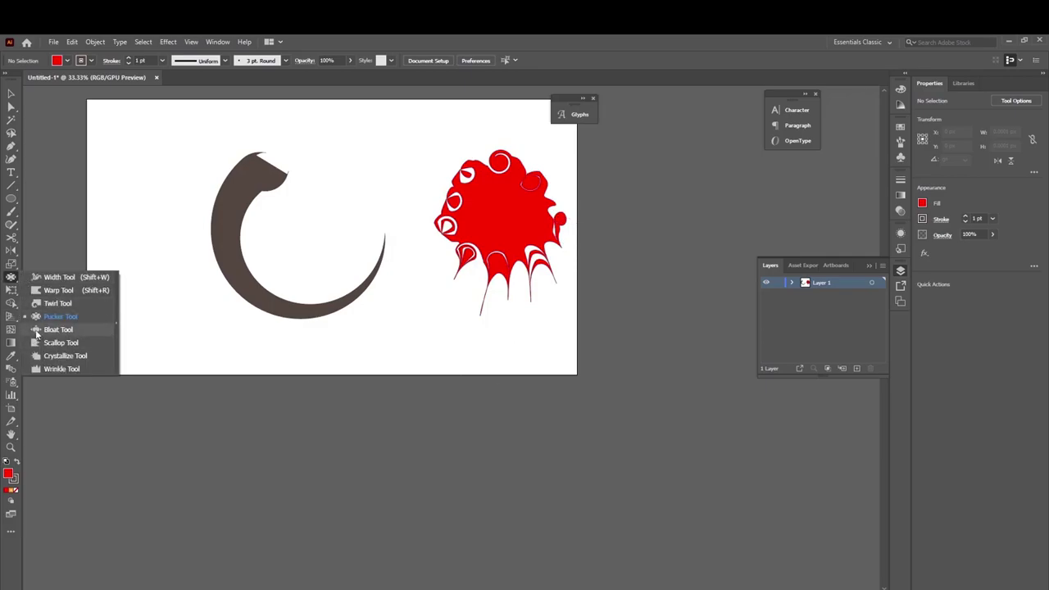
pyautogui.moveTo(446, 204); pyautogui.dragTo(453, 201)
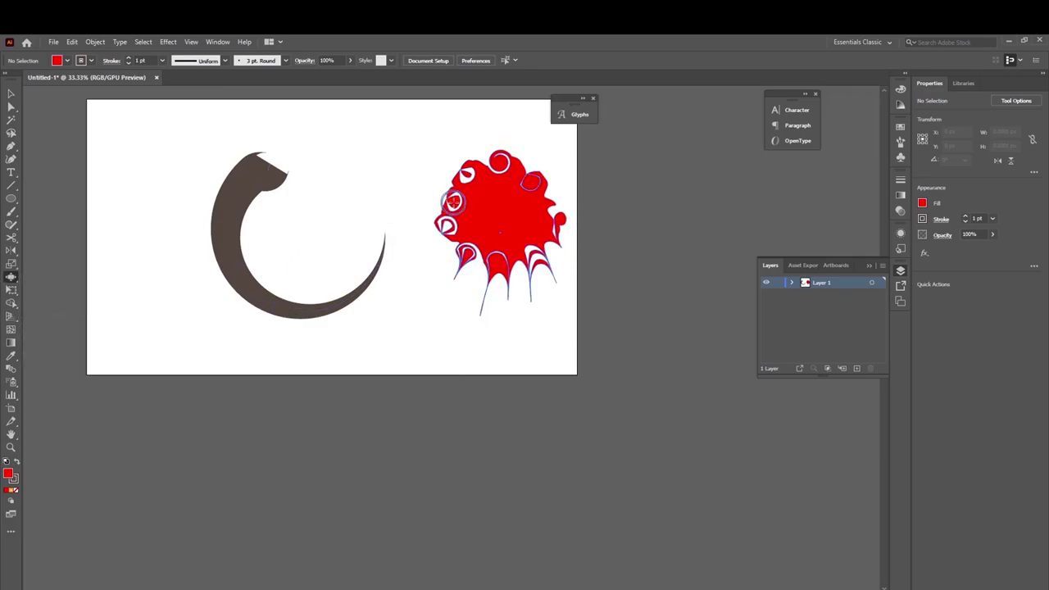
pyautogui.scroll(2, 480, 152)
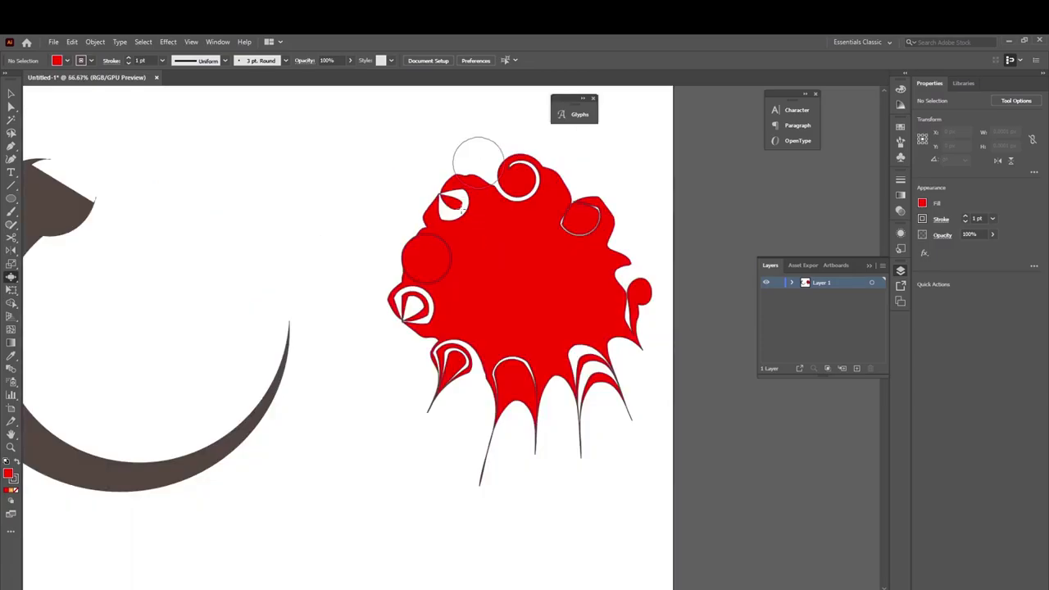
pyautogui.moveTo(443, 215); pyautogui.dragTo(449, 210)
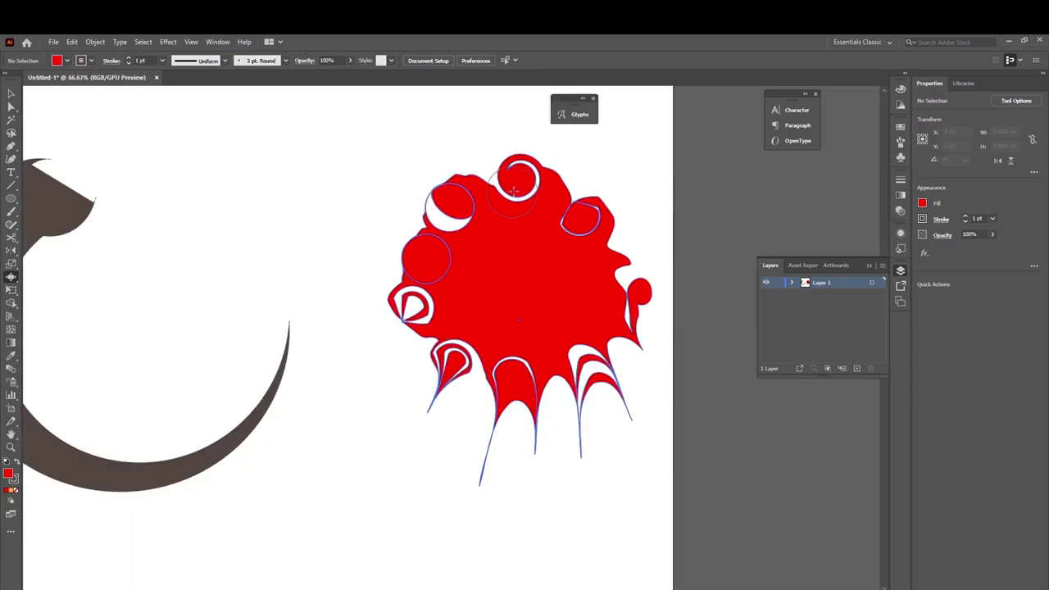
pyautogui.moveTo(514, 191); pyautogui.dragTo(514, 191)
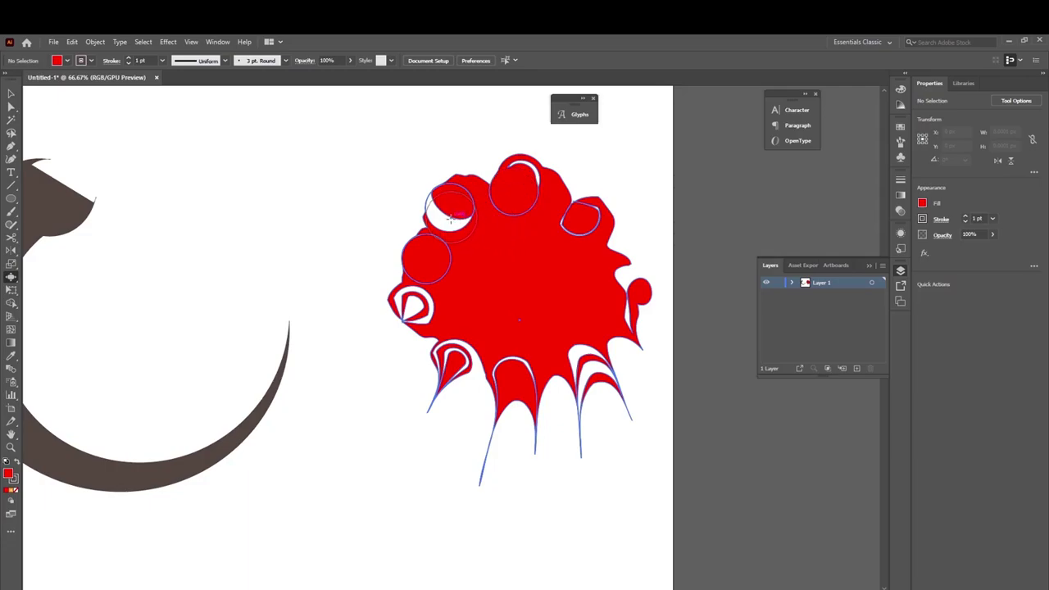
pyautogui.moveTo(450, 214); pyautogui.dragTo(450, 214)
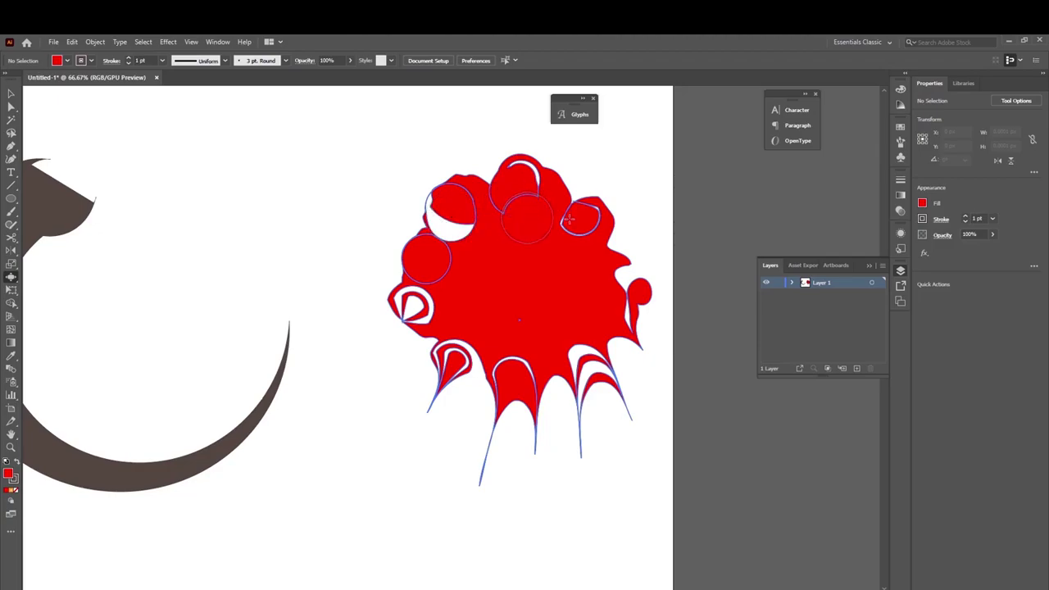
pyautogui.moveTo(574, 220); pyautogui.dragTo(580, 223)
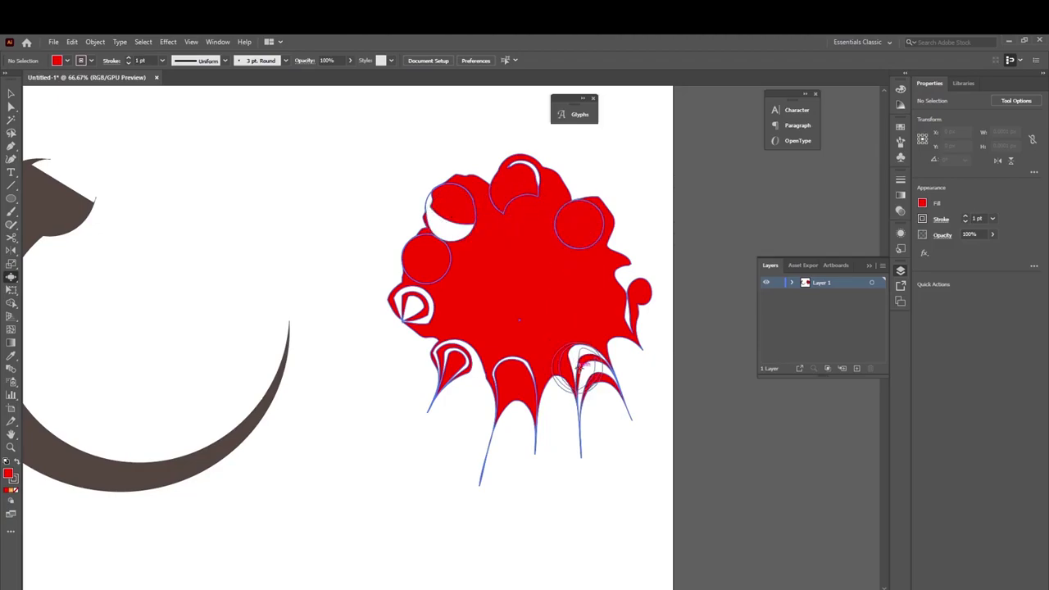
pyautogui.moveTo(580, 364); pyautogui.dragTo(582, 366)
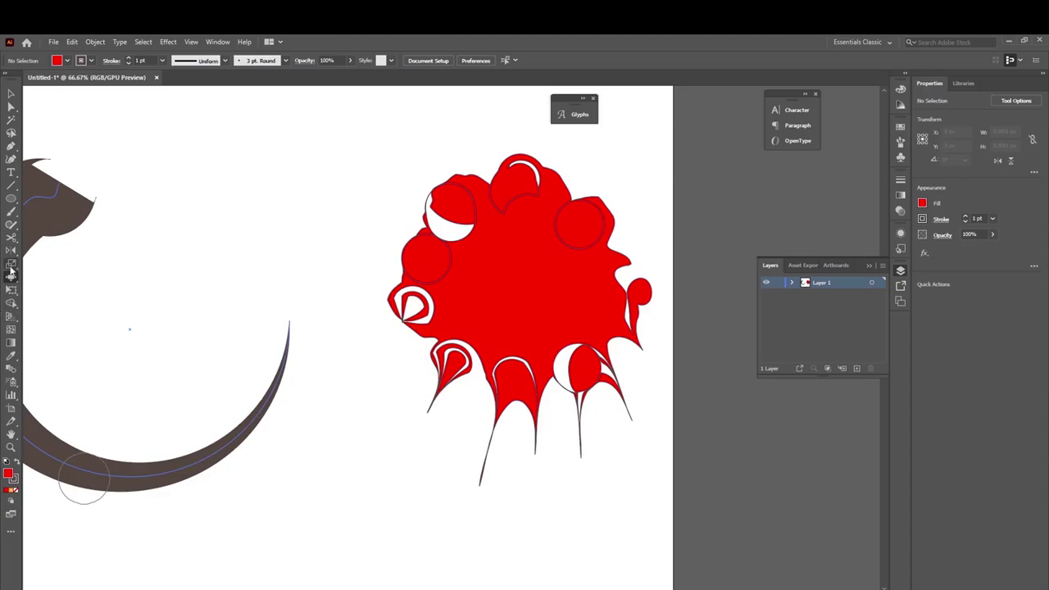
pyautogui.click(11, 275)
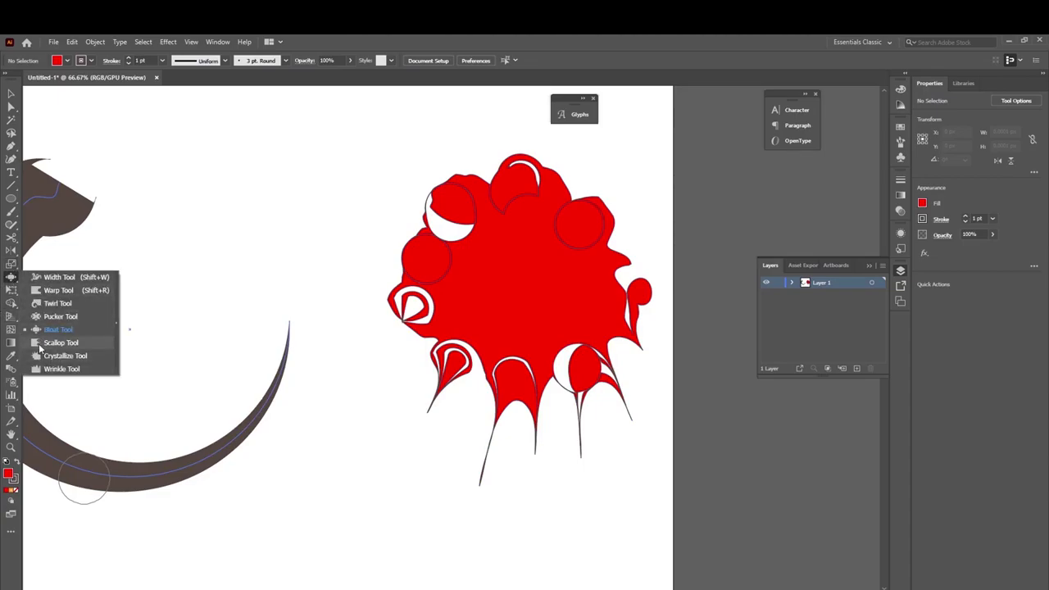
# Scallop the red shape's left, upper and right edges into spiky protrusions
pyautogui.click(39, 345)
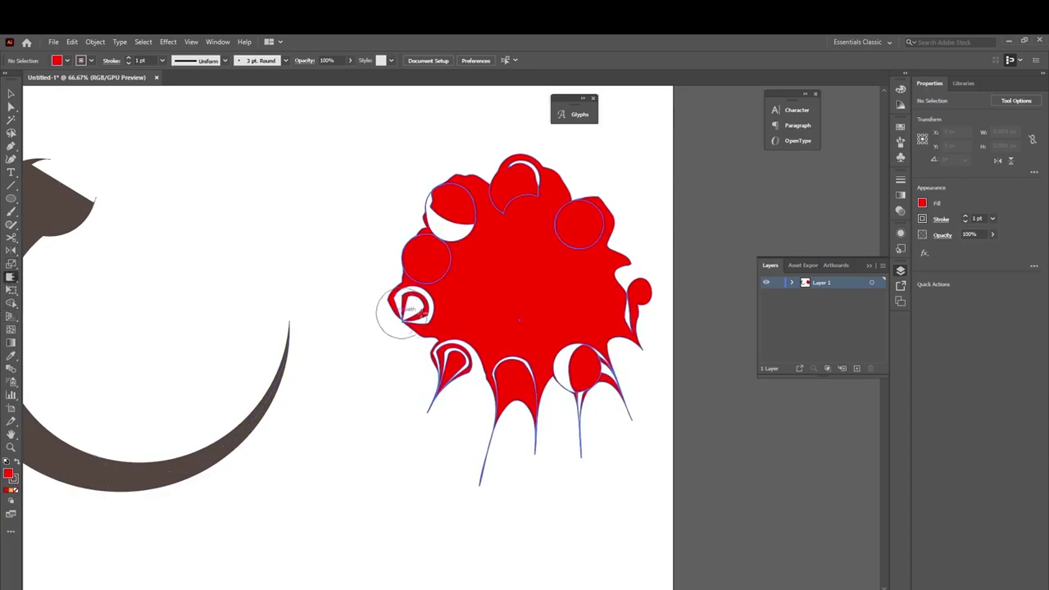
pyautogui.moveTo(413, 308); pyautogui.dragTo(418, 310)
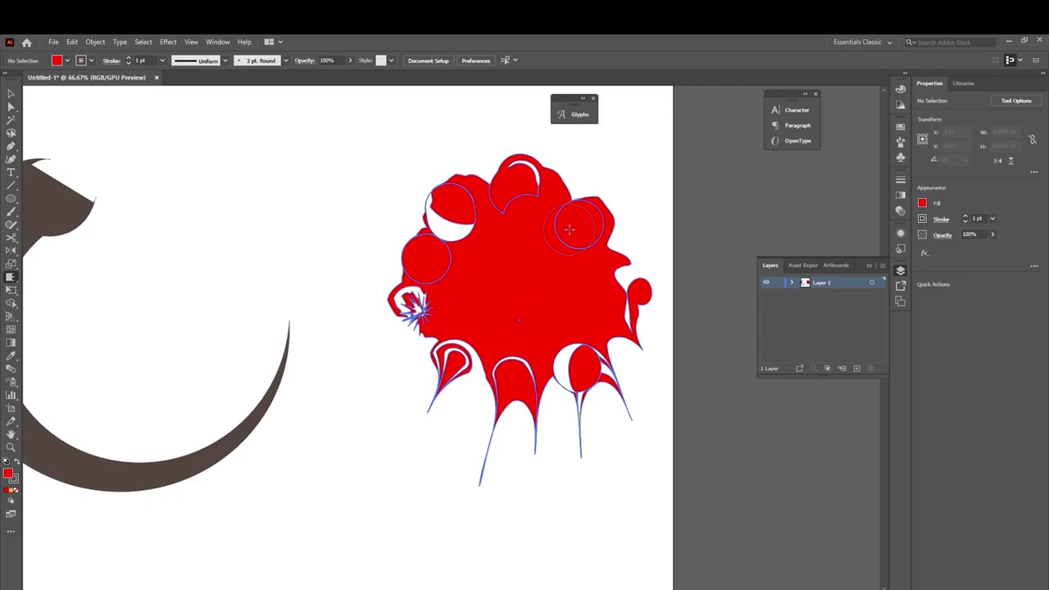
pyautogui.click(10, 276)
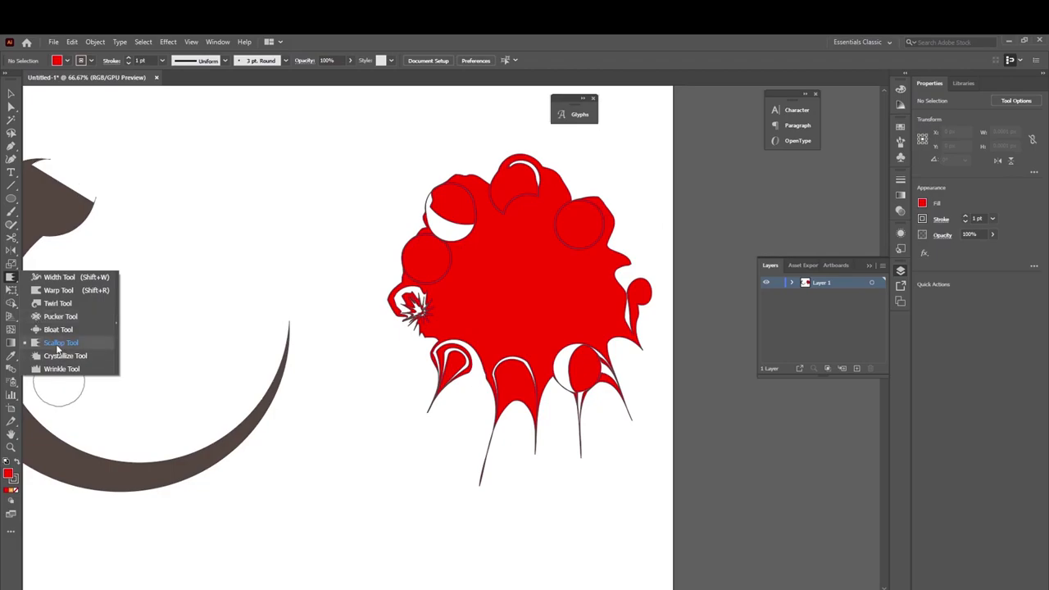
pyautogui.click(58, 344)
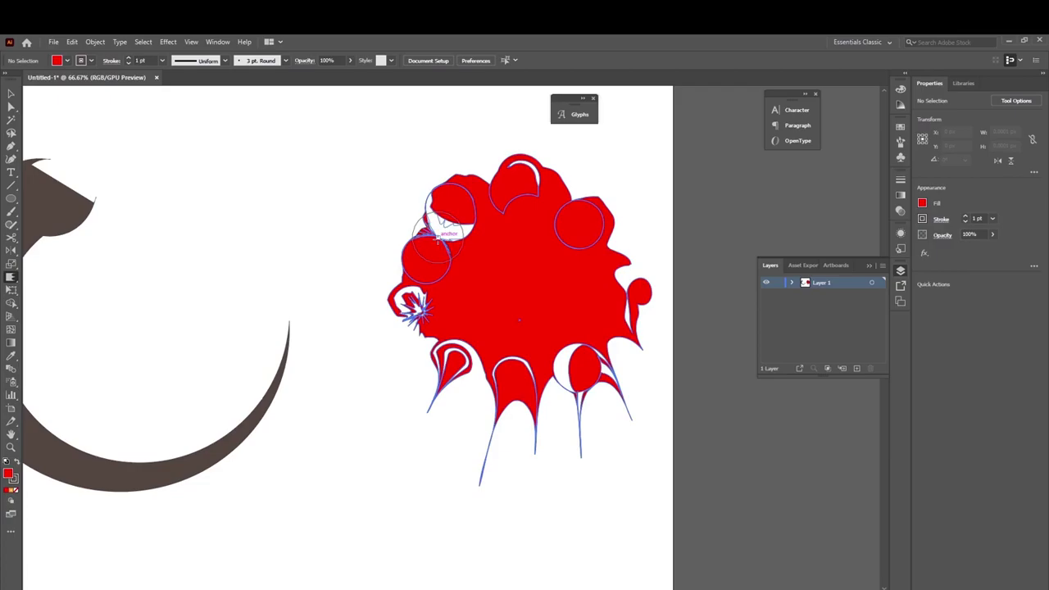
pyautogui.click(437, 236)
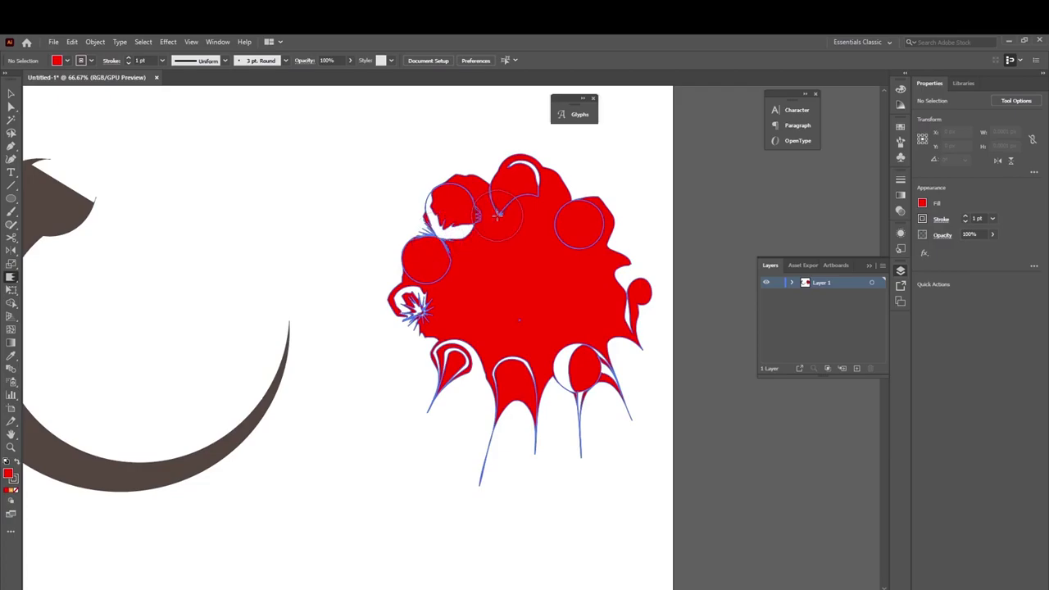
pyautogui.moveTo(571, 226)
pyautogui.mouseDown()
pyautogui.moveTo(597, 226)
pyautogui.moveTo(621, 260)
pyautogui.mouseUp()
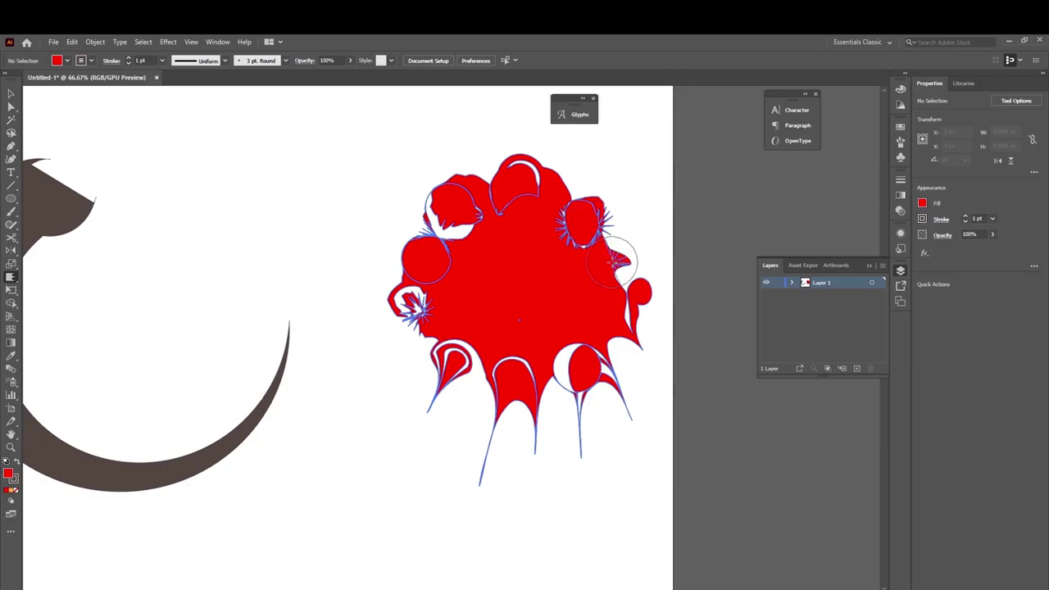
pyautogui.moveTo(639, 303); pyautogui.dragTo(639, 301)
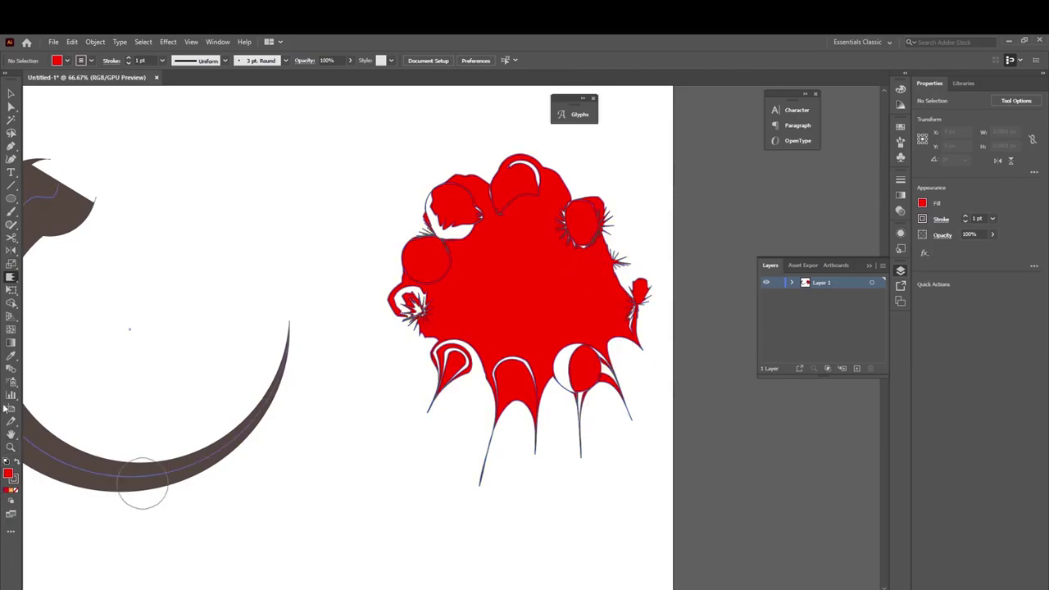
pyautogui.moveTo(11, 279); pyautogui.dragTo(57, 356)
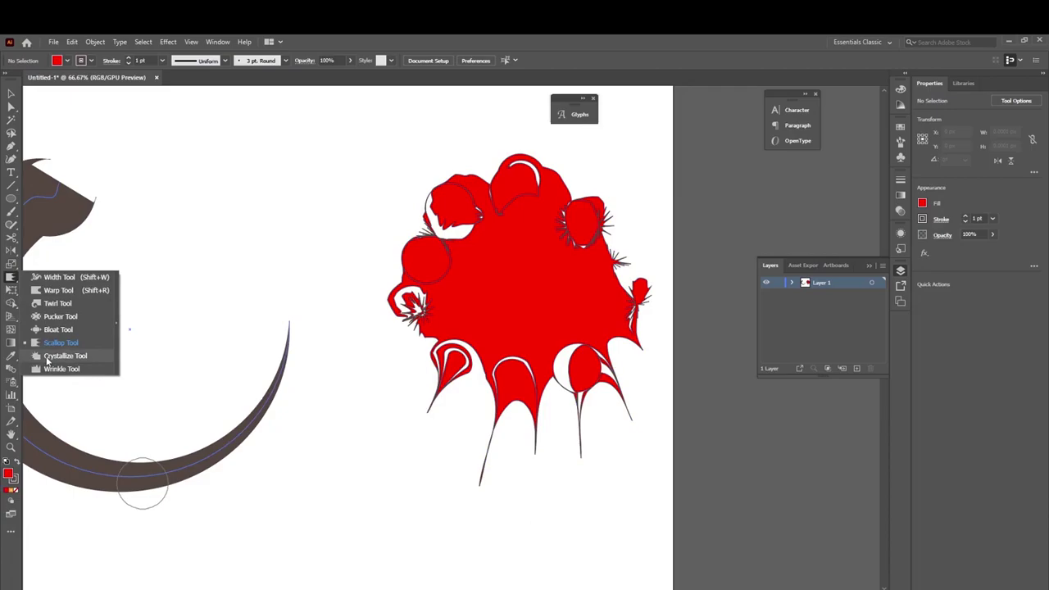
# Crystallize the red shape's left, lower and top lobes into sharp spikes
pyautogui.moveTo(402, 328); pyautogui.dragTo(414, 317)
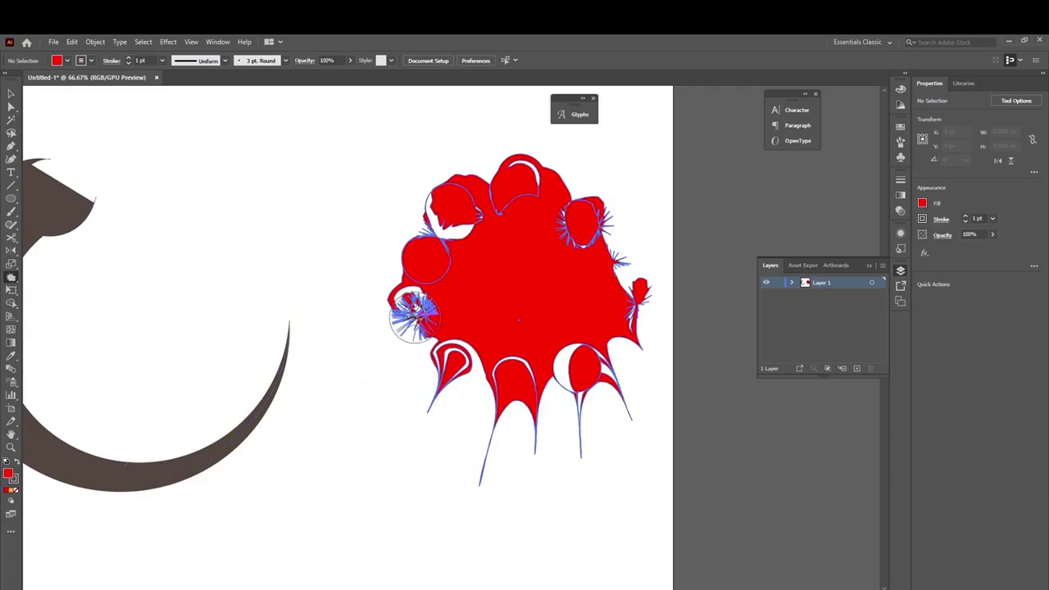
pyautogui.moveTo(414, 317); pyautogui.dragTo(446, 352)
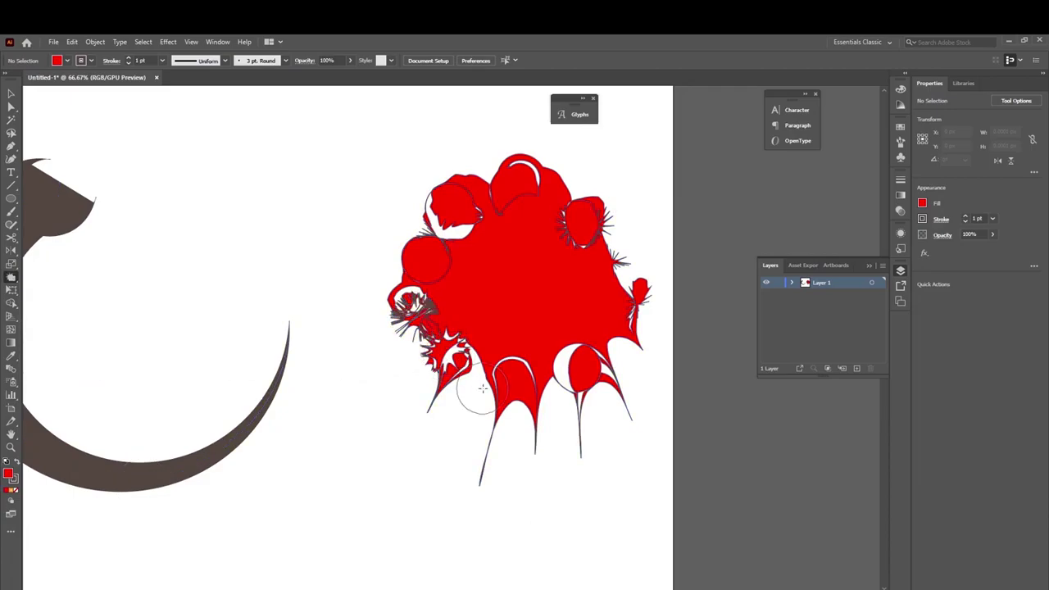
pyautogui.moveTo(492, 389)
pyautogui.mouseDown()
pyautogui.moveTo(498, 432)
pyautogui.moveTo(540, 402)
pyautogui.moveTo(570, 354)
pyautogui.mouseUp()
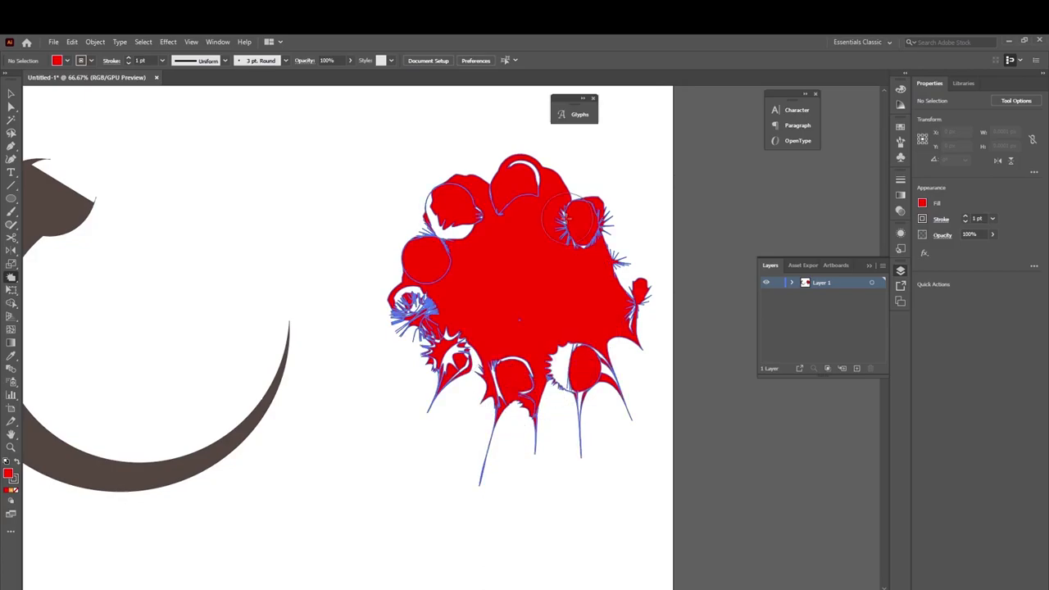
pyautogui.moveTo(503, 162); pyautogui.dragTo(502, 160)
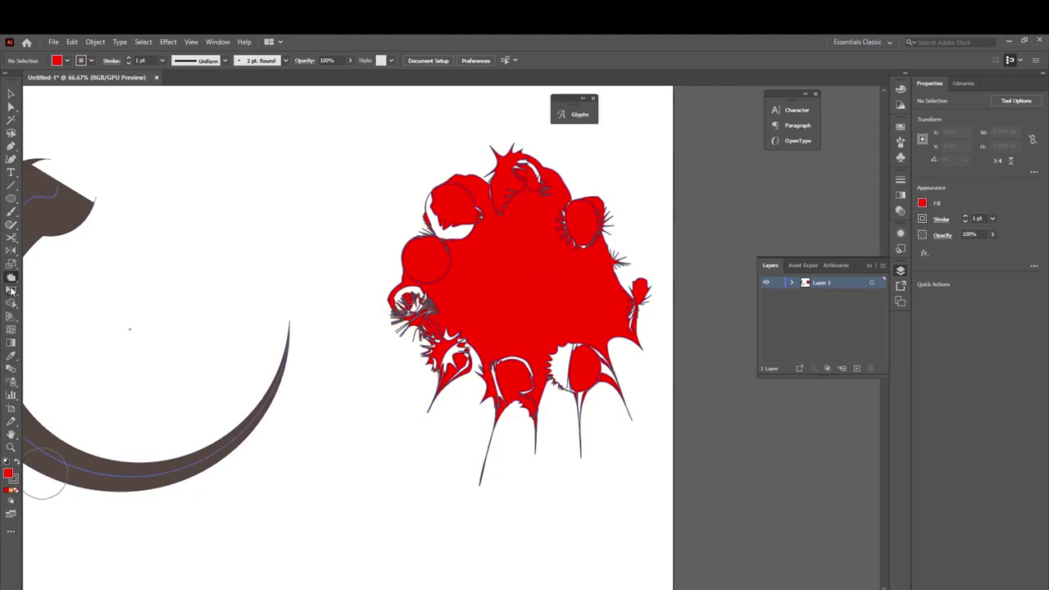
pyautogui.click(12, 277)
pyautogui.click(43, 371)
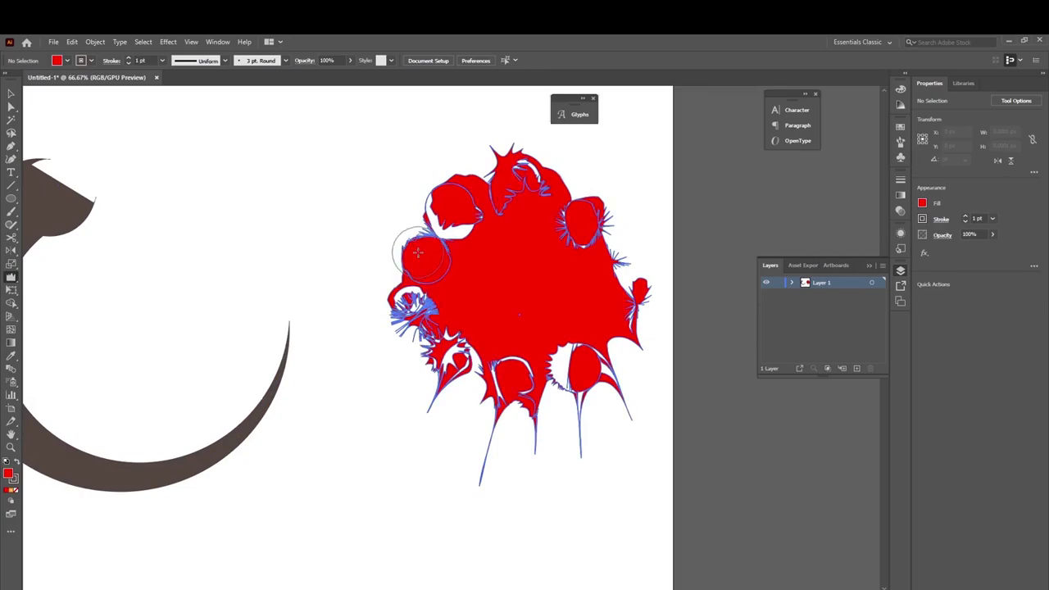
pyautogui.click(11, 185)
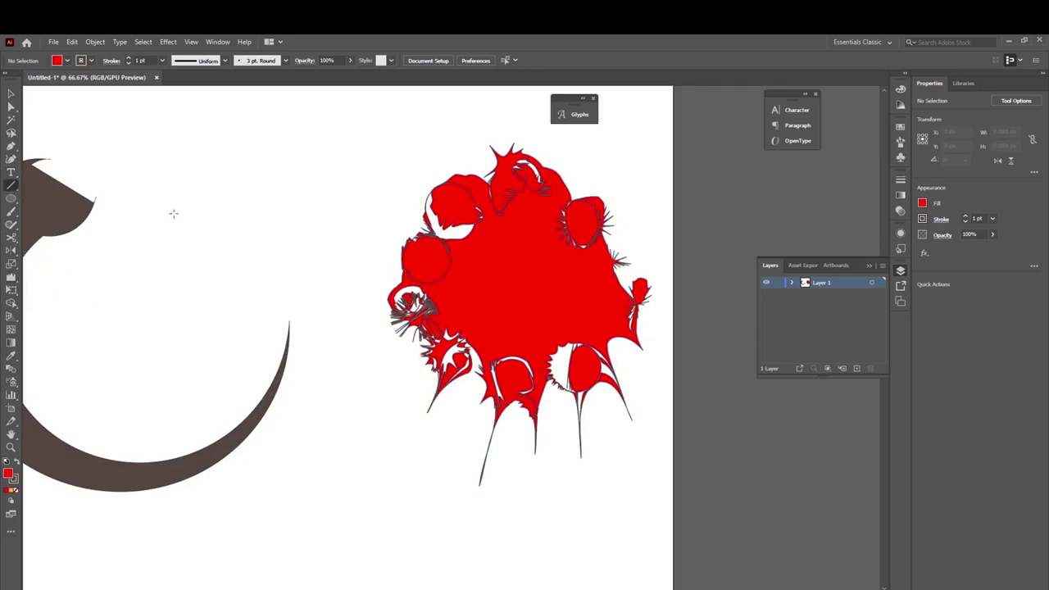
# Draw a horizontal line to the left of the red shape
pyautogui.moveTo(173, 215); pyautogui.dragTo(371, 219)
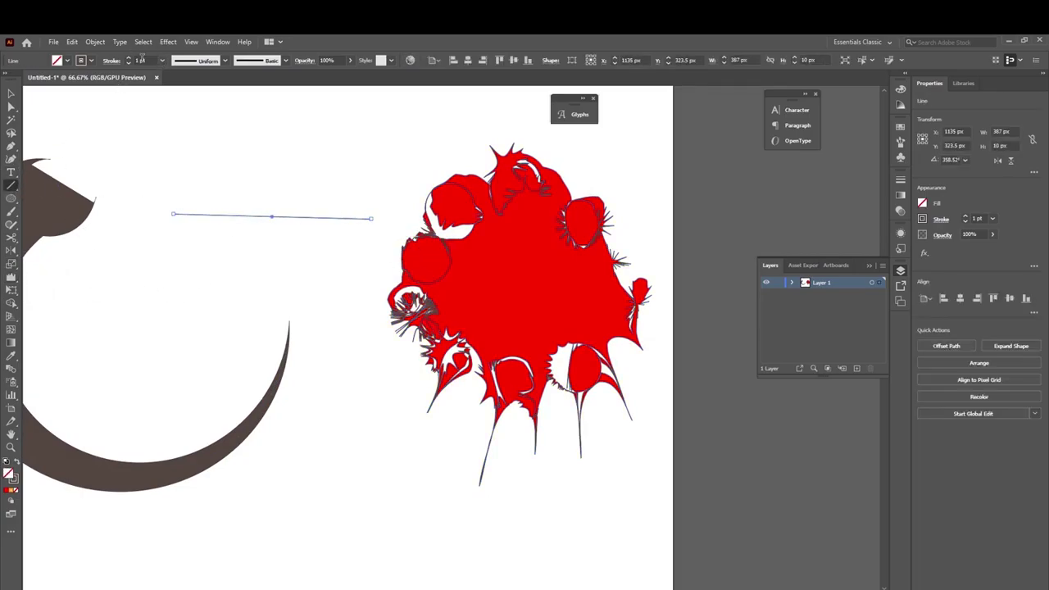
pyautogui.scroll(2, 141, 59)
pyautogui.scroll(2, 141, 59)
pyautogui.scroll(2, 141, 59)
pyautogui.scroll(2, 141, 59)
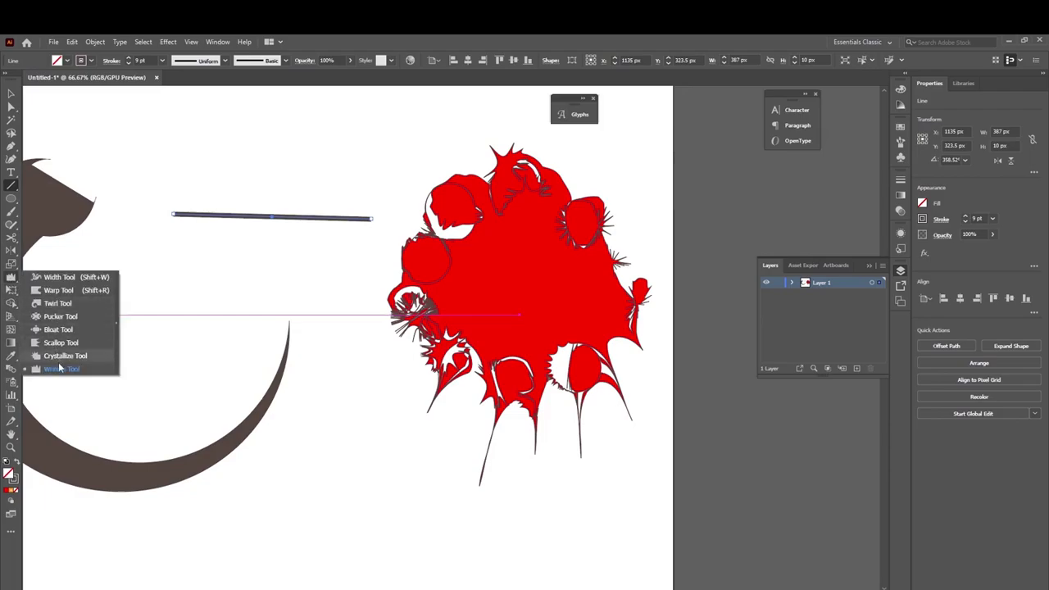
# Wrinkle the 9 pt line into a wavy, jittery stroke and deselect it
pyautogui.moveTo(12, 281); pyautogui.dragTo(49, 367)
pyautogui.moveTo(218, 219); pyautogui.dragTo(356, 218)
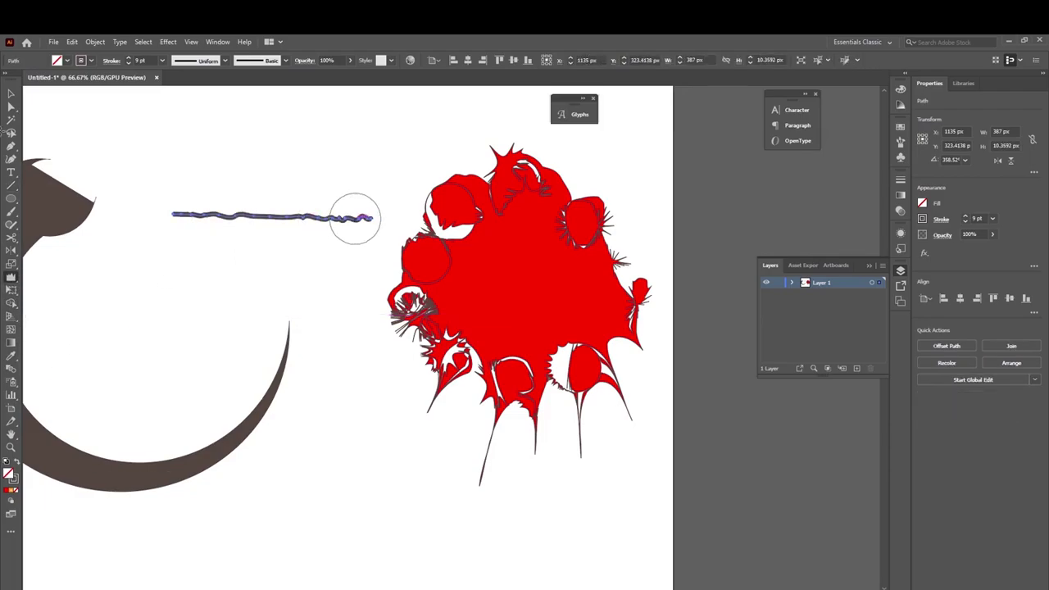
pyautogui.press('v')
pyautogui.click(255, 322)
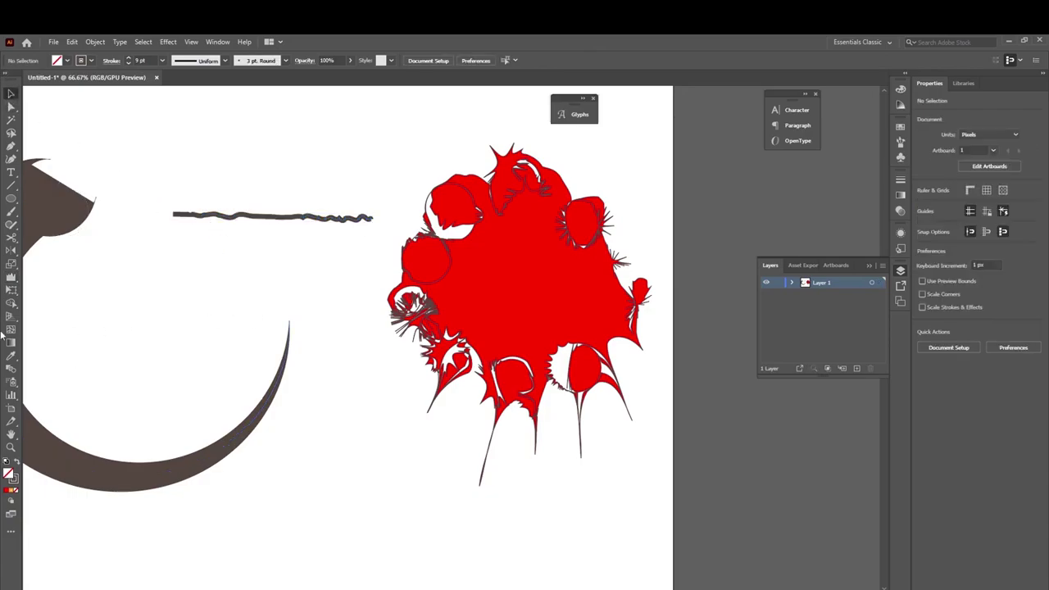
pyautogui.click(11, 287)
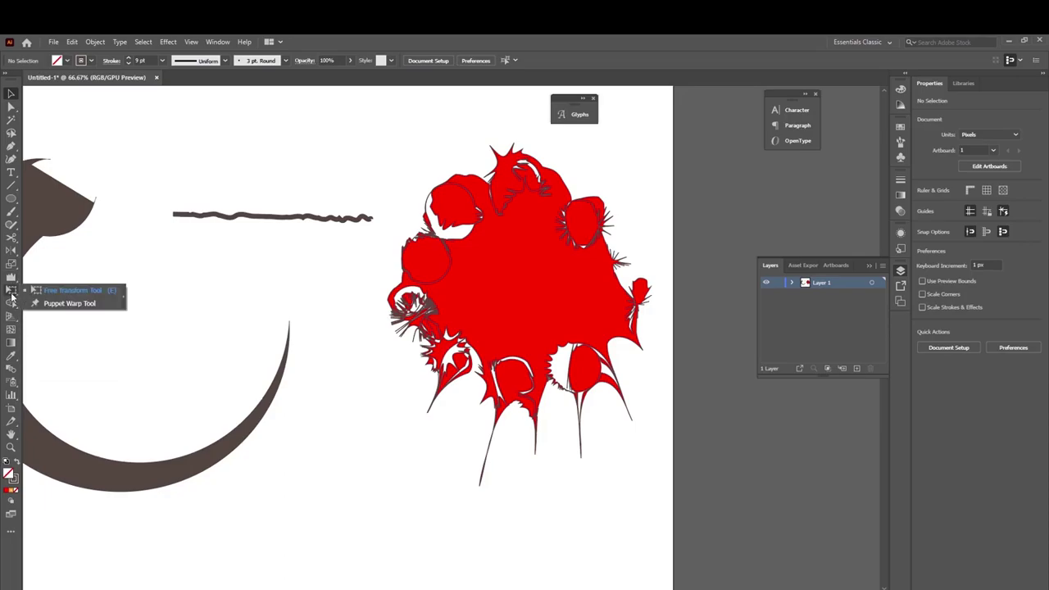
# Marquee-select the brown arc, wavy line and red splash and delete all three
pyautogui.click(73, 290)
pyautogui.scroll(-2, 201, 366)
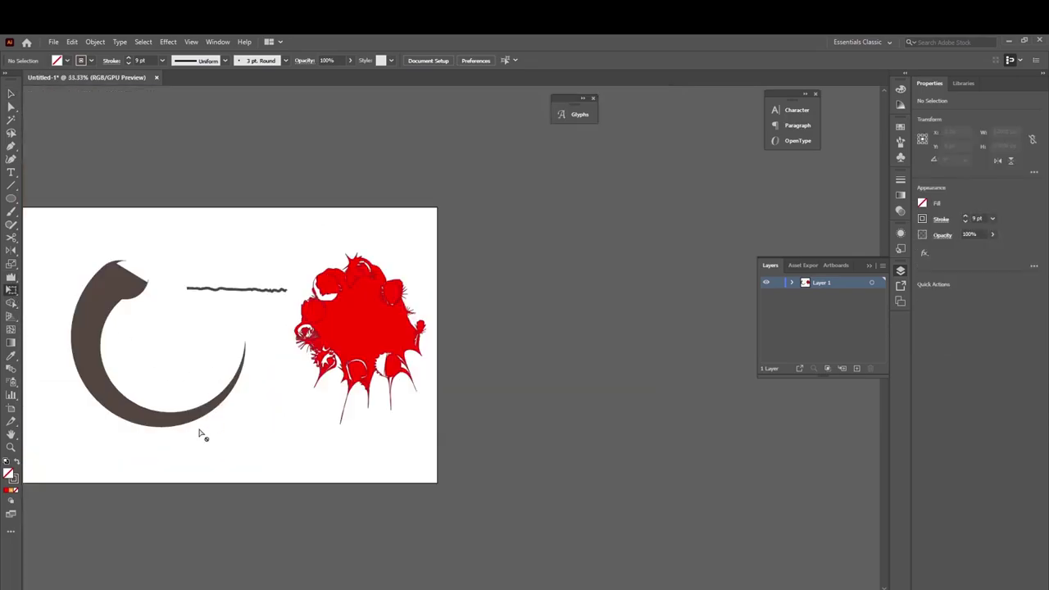
pyautogui.scroll(1, 196, 439)
pyautogui.moveTo(180, 437); pyautogui.dragTo(474, 407)
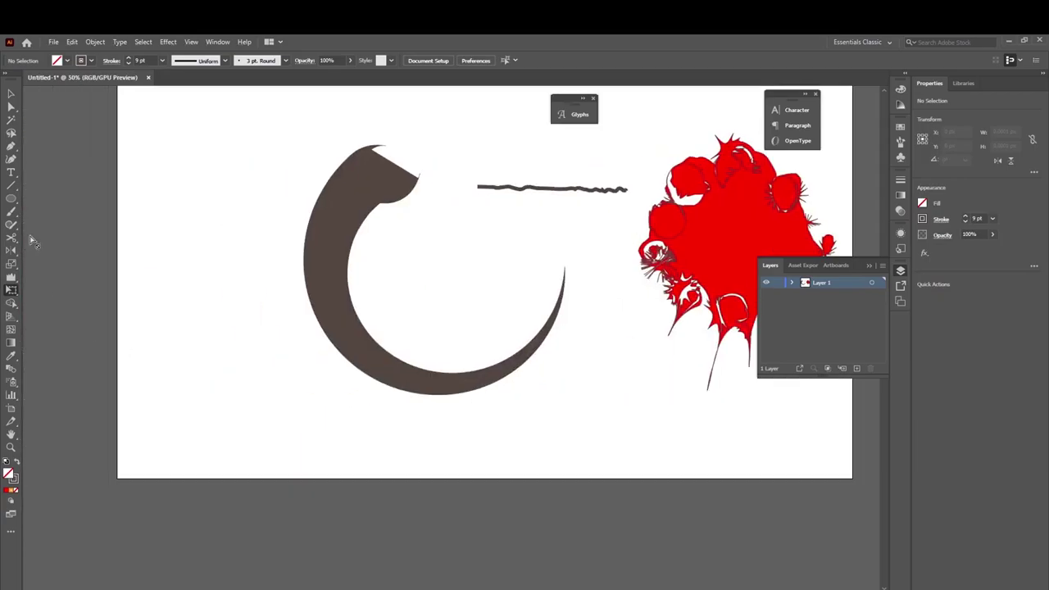
pyautogui.scroll(-2, 148, 332)
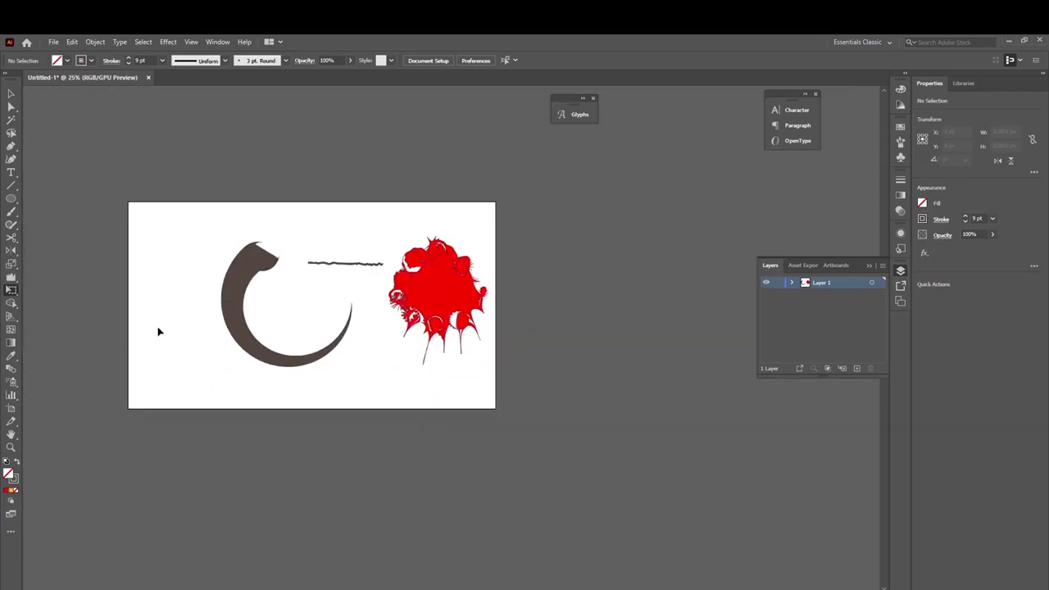
pyautogui.click(12, 93)
pyautogui.moveTo(180, 223); pyautogui.dragTo(504, 443)
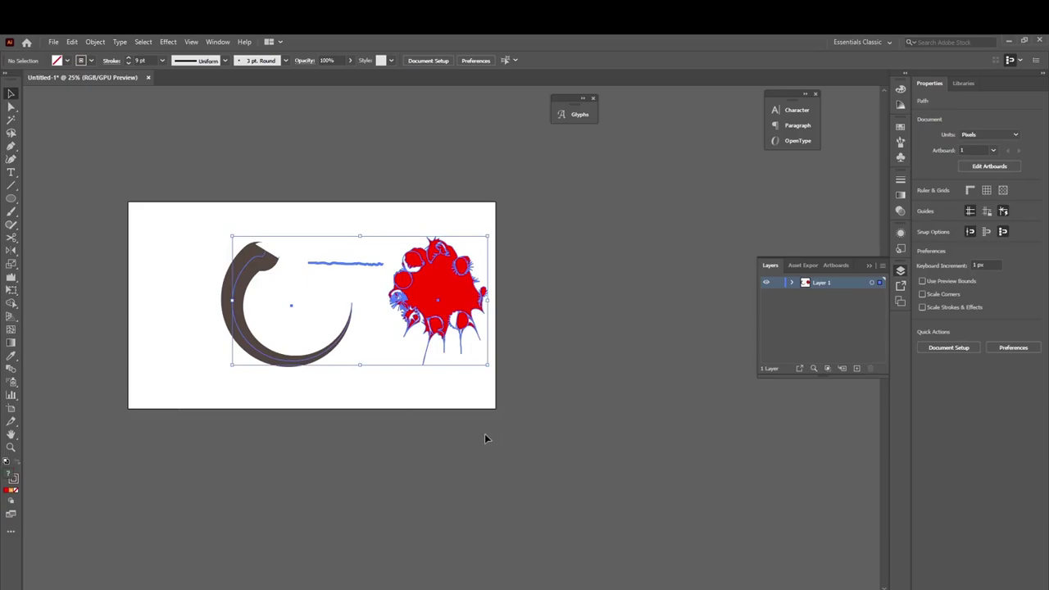
pyautogui.press('Delete')
pyautogui.scroll(1, 213, 260)
# Draw a rectangle near the centre of the artboard with the Rectangle tool
pyautogui.hscroll(-2, 267, 319)
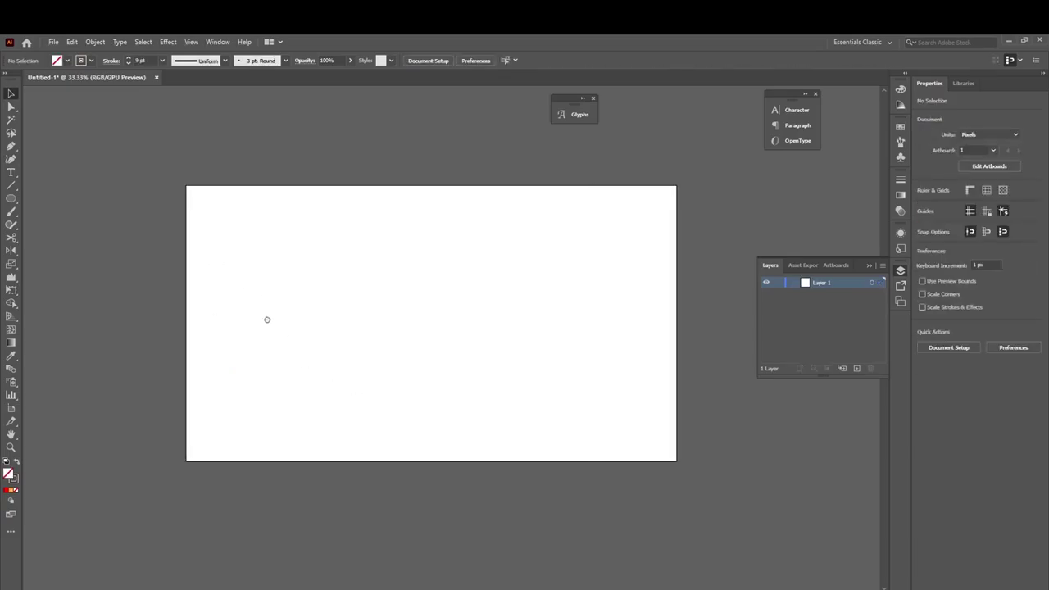
pyautogui.scroll(3, 339, 308)
pyautogui.scroll(-3, 339, 307)
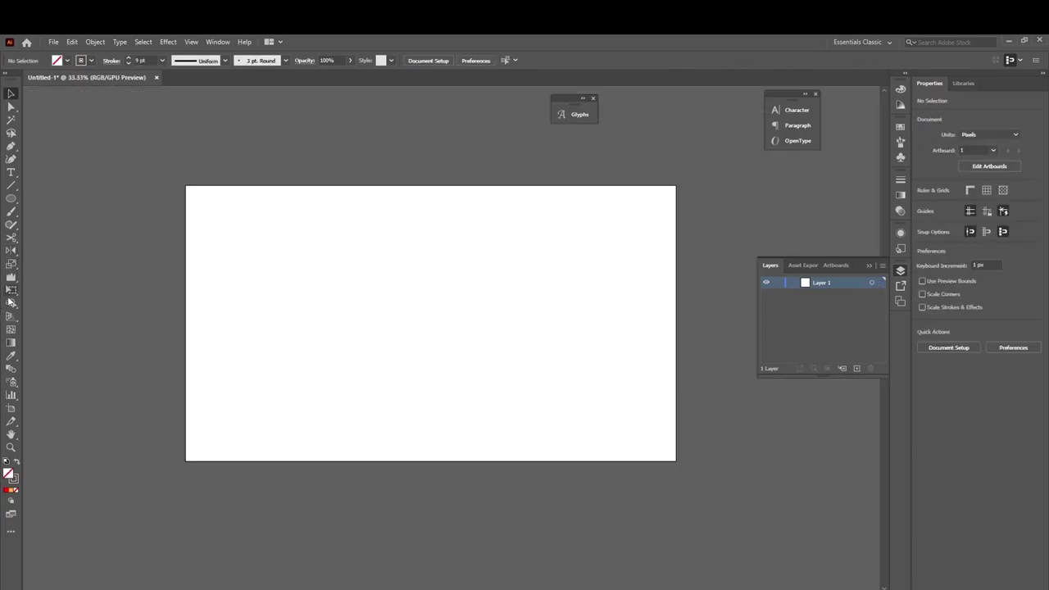
pyautogui.moveTo(11, 198)
pyautogui.mouseDown()
pyautogui.moveTo(45, 220)
pyautogui.moveTo(51, 198)
pyautogui.mouseUp()
pyautogui.moveTo(319, 248)
pyautogui.mouseDown()
pyautogui.moveTo(586, 399)
pyautogui.moveTo(498, 388)
pyautogui.mouseUp()
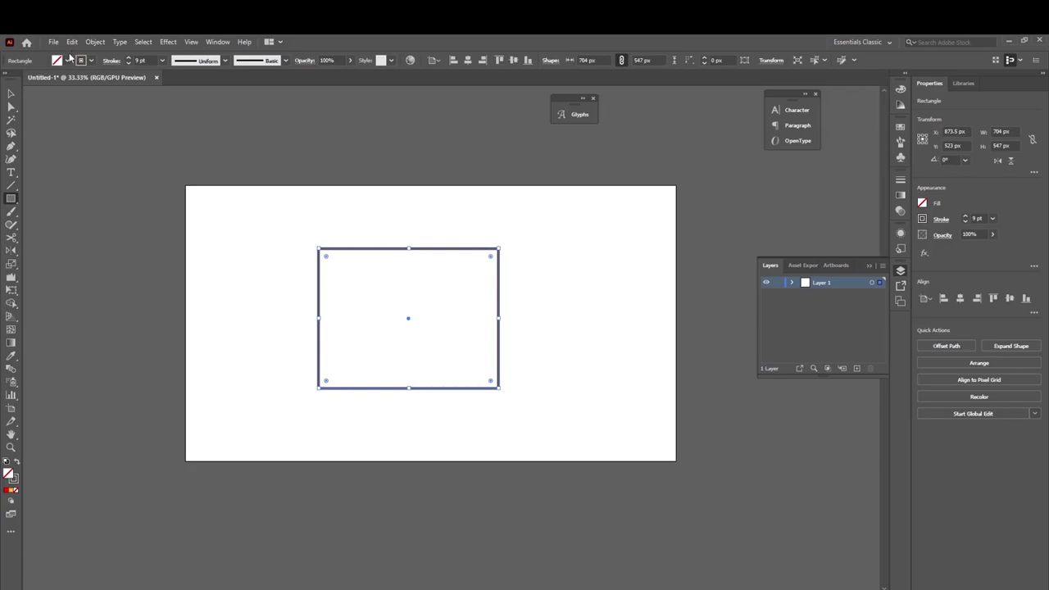
# Try red and blue fills, settle on a tan fill, and deselect the rectangle
pyautogui.click(68, 60)
pyautogui.click(39, 82)
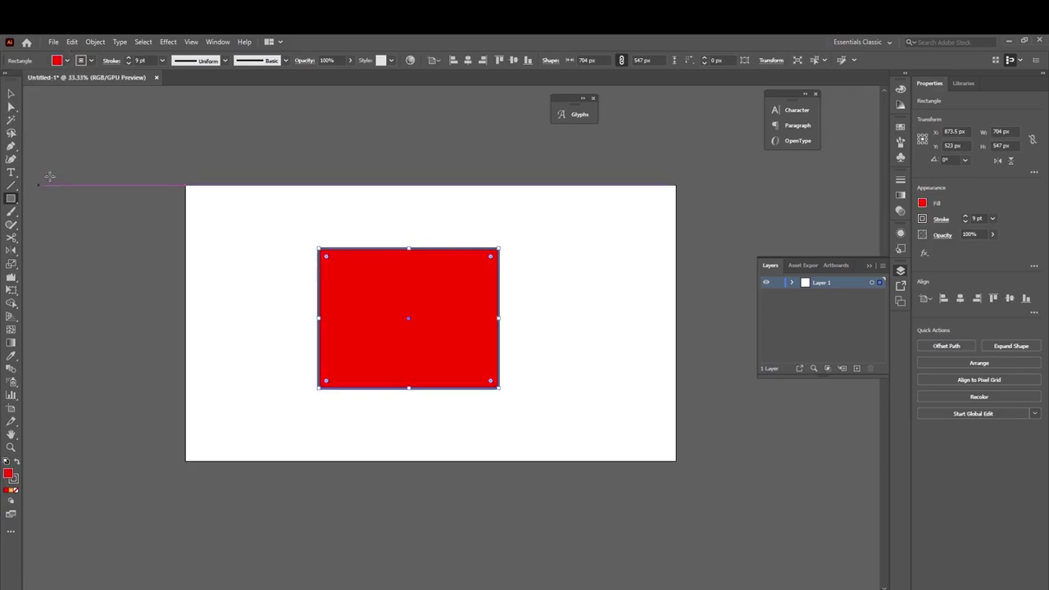
pyautogui.click(68, 60)
pyautogui.click(70, 82)
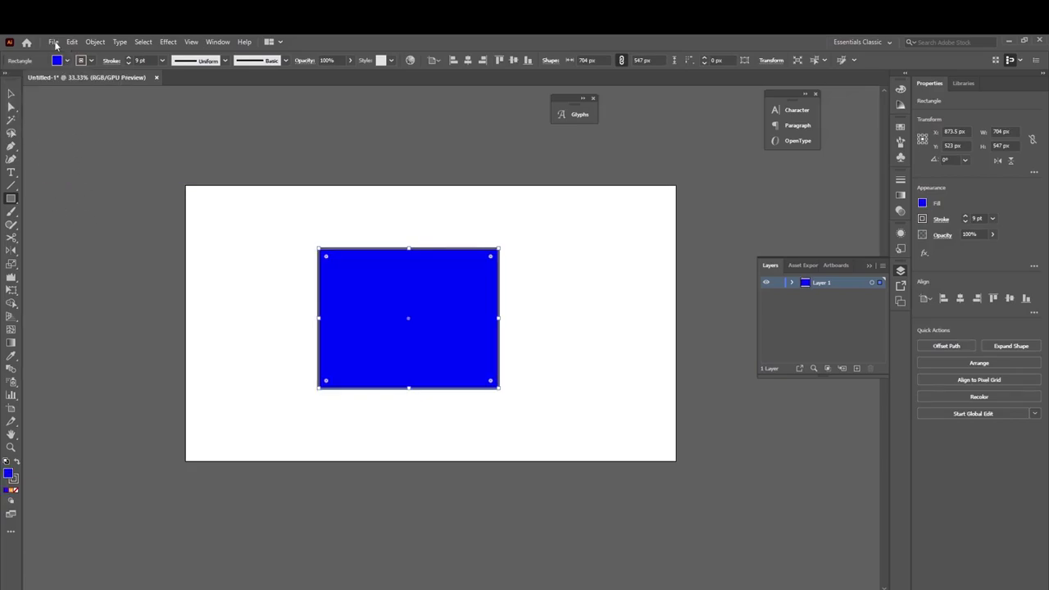
pyautogui.click(68, 62)
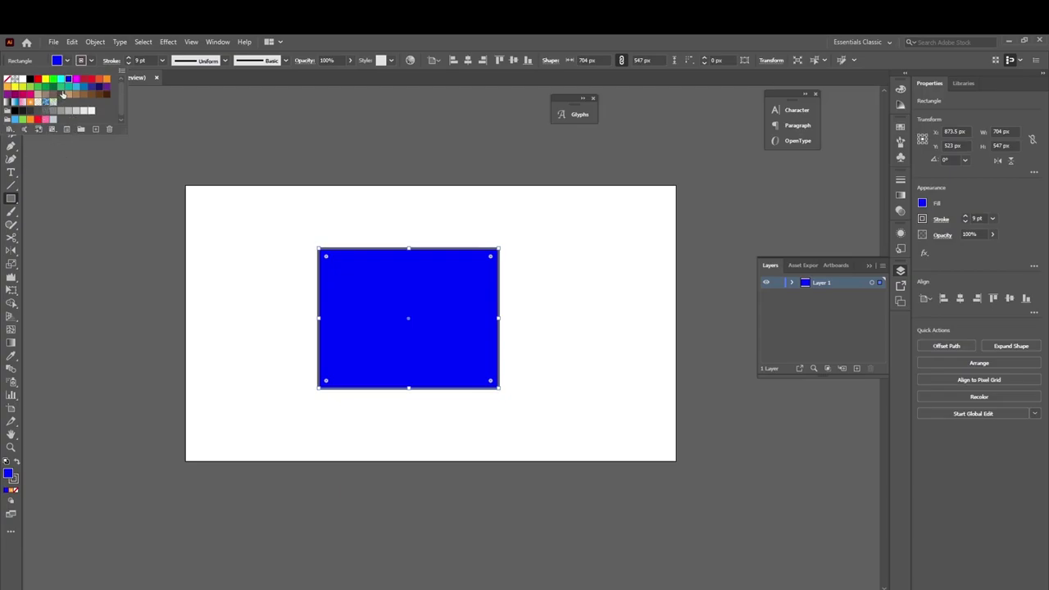
pyautogui.click(68, 94)
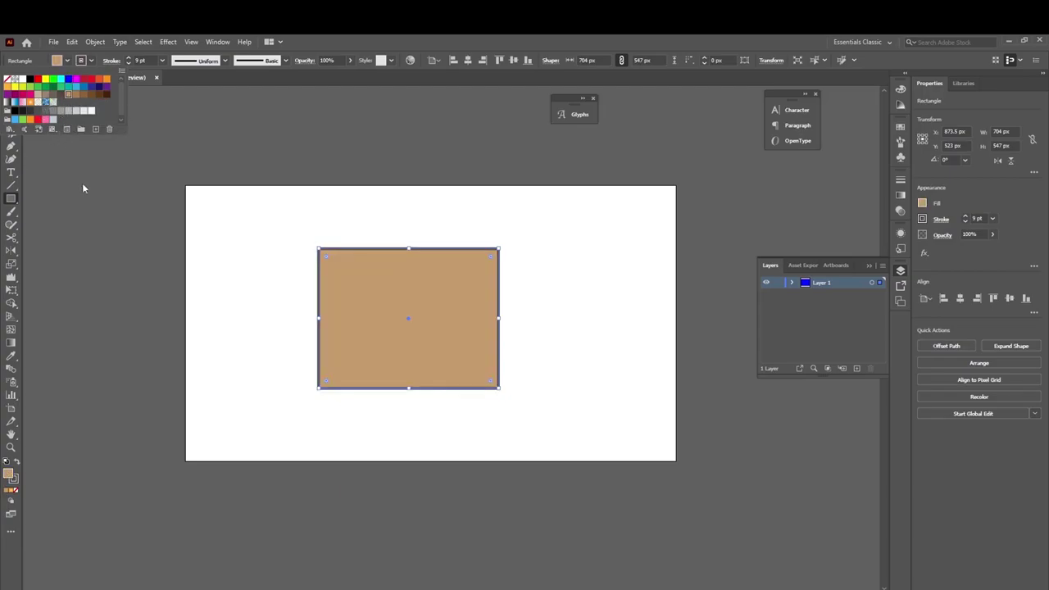
pyautogui.press('Escape')
pyautogui.press('v')
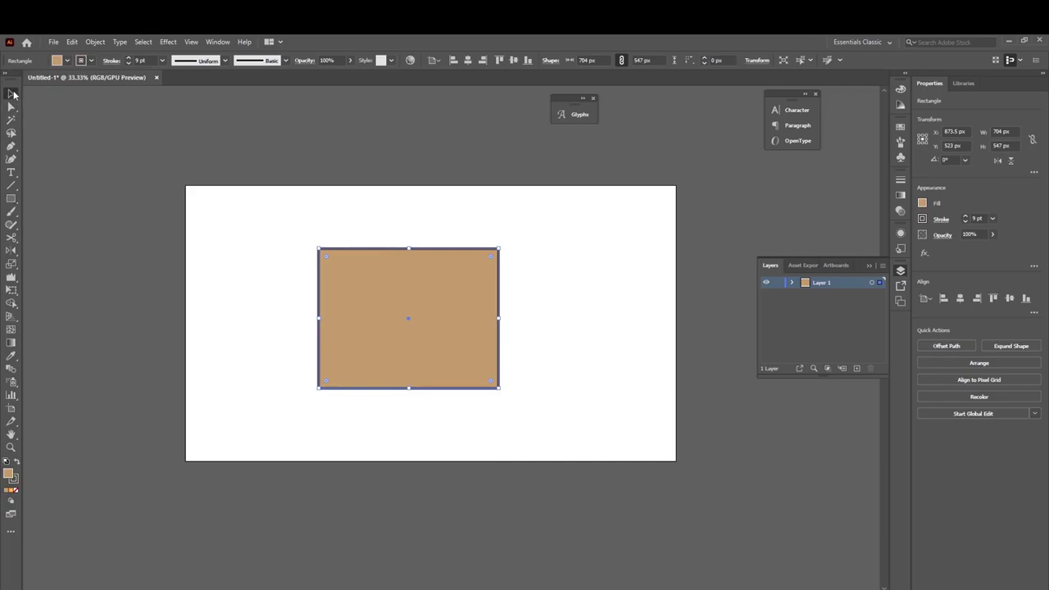
pyautogui.click(561, 371)
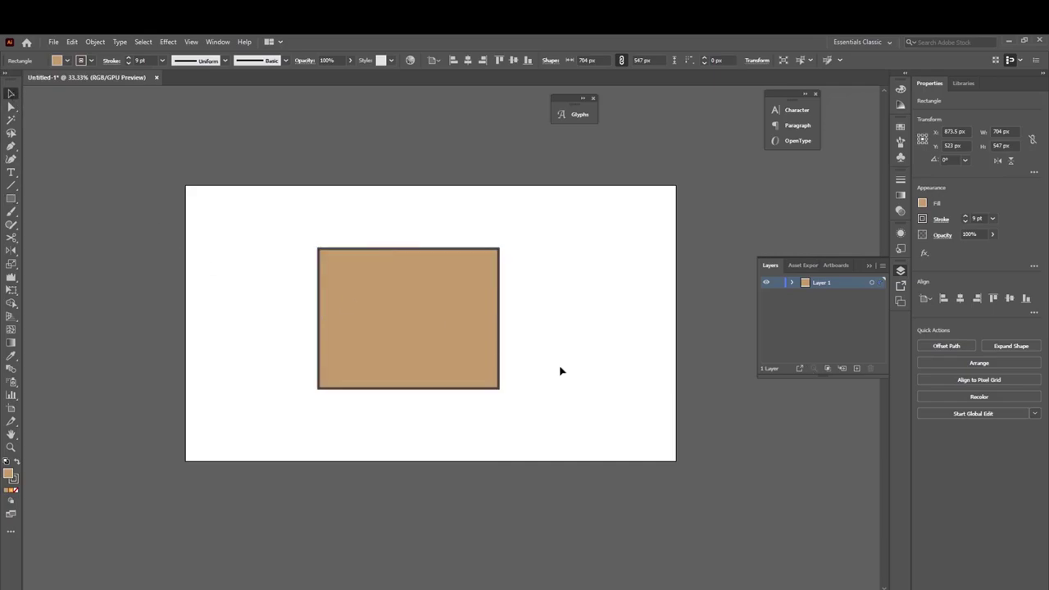
# Select the tan rectangle and narrow it from its left and right sides with Free Transform
pyautogui.click(11, 290)
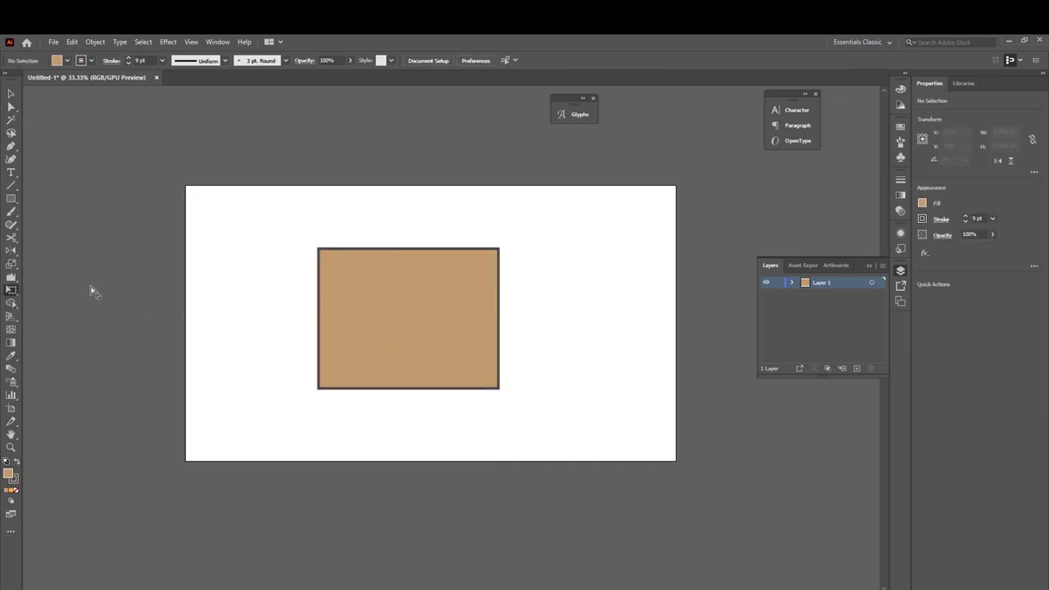
pyautogui.click(10, 94)
pyautogui.click(332, 373)
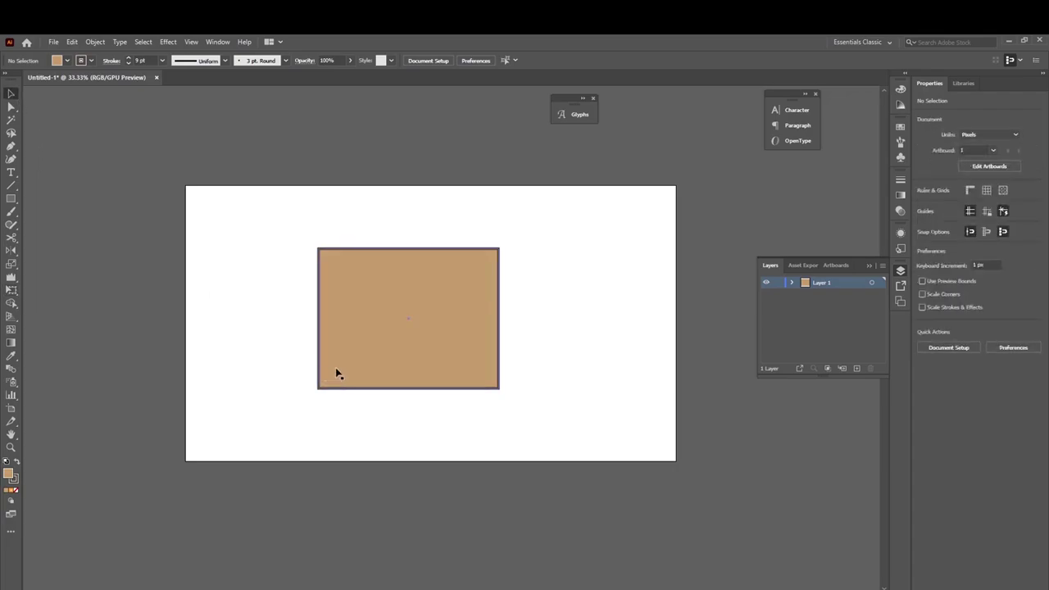
pyautogui.click(12, 290)
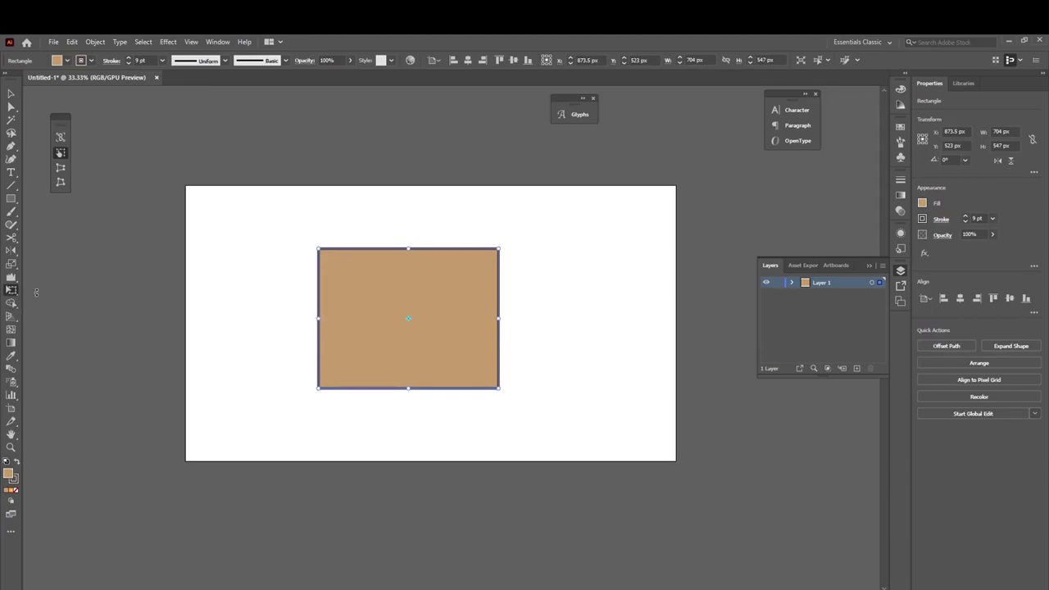
pyautogui.moveTo(320, 318)
pyautogui.mouseDown()
pyautogui.moveTo(305, 318)
pyautogui.moveTo(373, 326)
pyautogui.mouseUp()
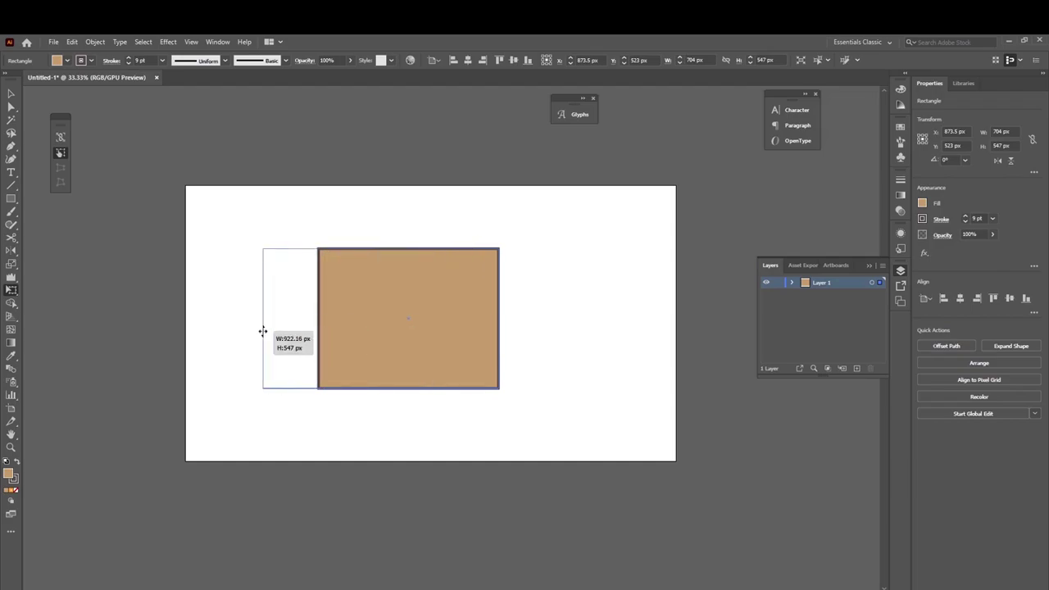
pyautogui.moveTo(374, 326); pyautogui.dragTo(375, 346)
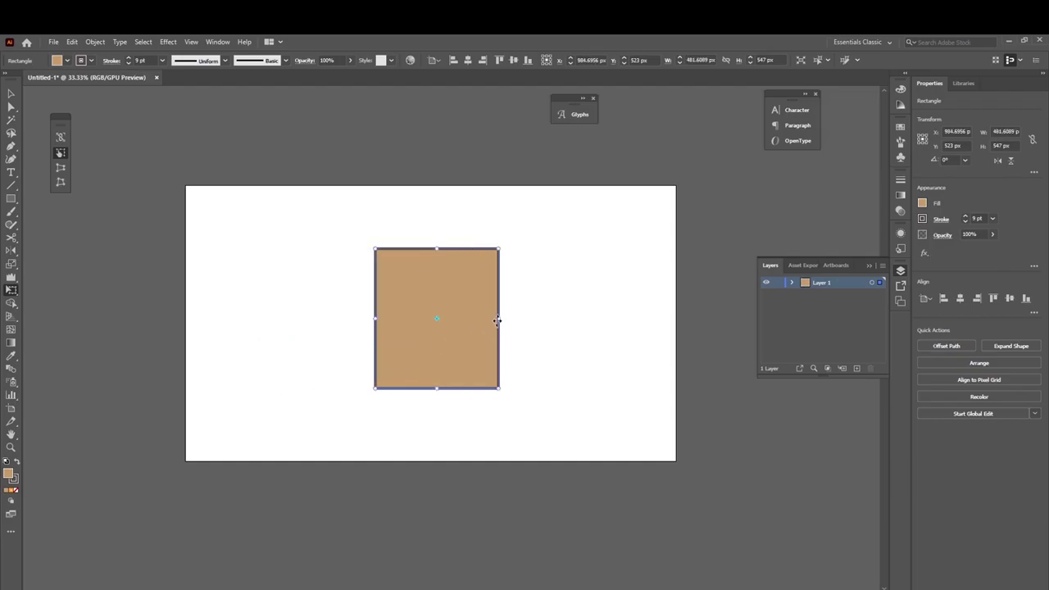
pyautogui.moveTo(477, 319); pyautogui.dragTo(449, 322)
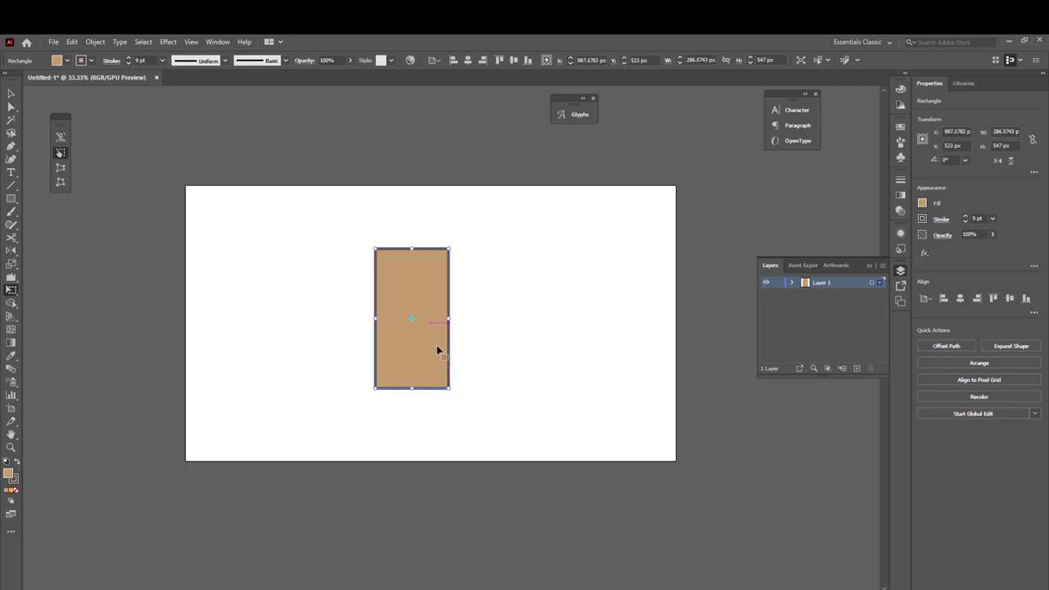
# Drag the bottom corners and top edge inward into a tall bar about 197 × 566 px
pyautogui.scroll(1, 440, 307)
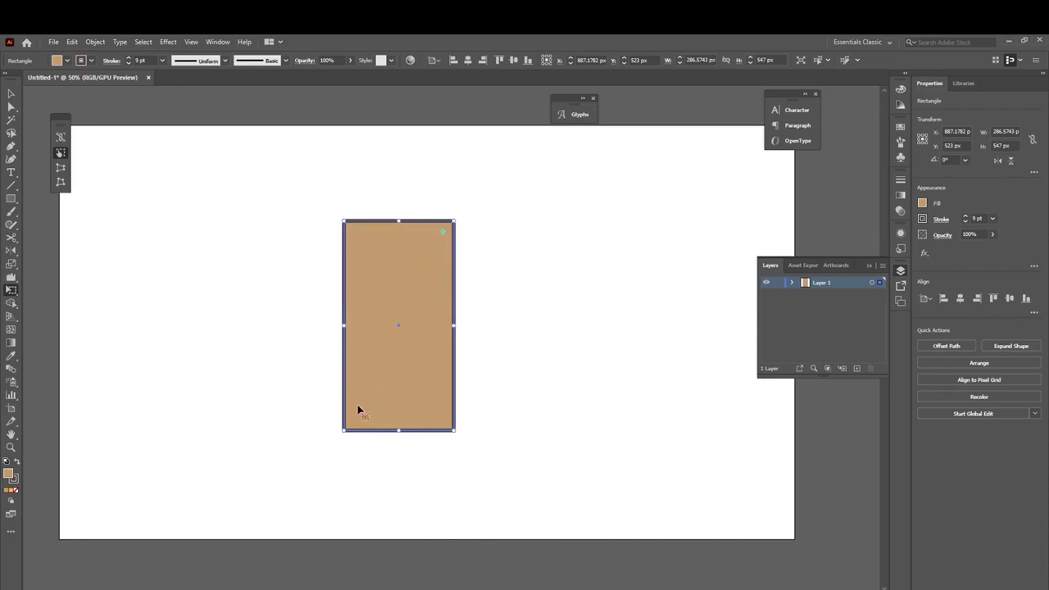
pyautogui.moveTo(350, 424)
pyautogui.mouseDown()
pyautogui.moveTo(269, 526)
pyautogui.moveTo(386, 365)
pyautogui.moveTo(388, 375)
pyautogui.mouseUp()
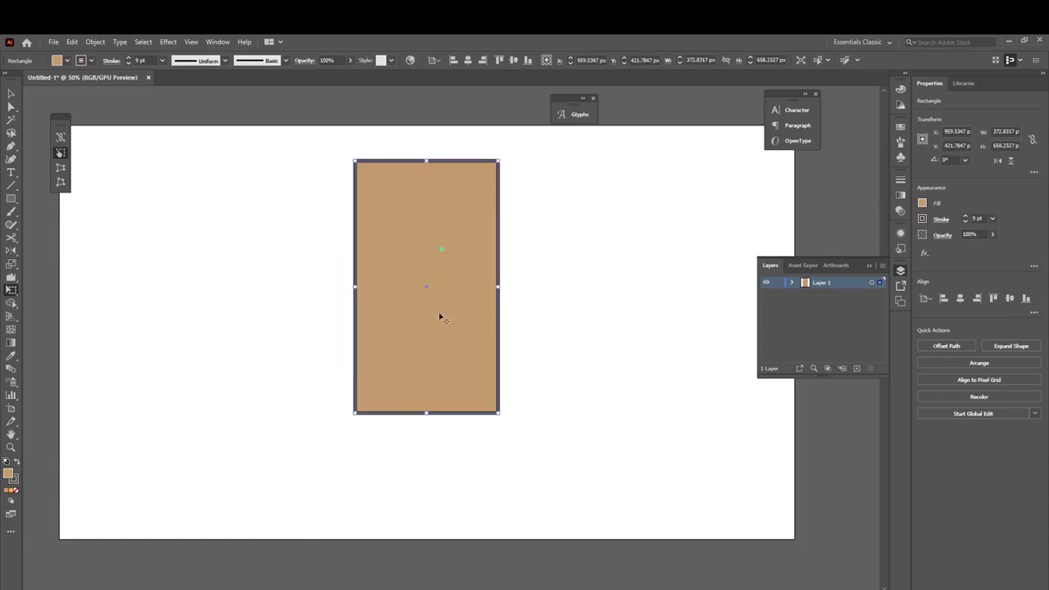
pyautogui.moveTo(498, 414); pyautogui.dragTo(447, 378)
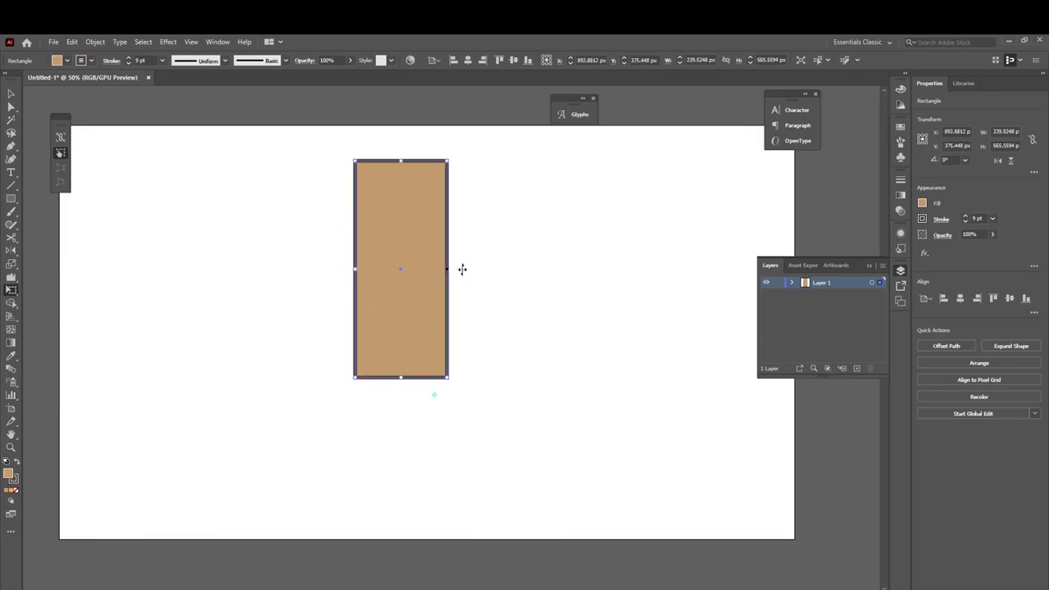
pyautogui.moveTo(447, 269)
pyautogui.mouseDown()
pyautogui.moveTo(693, 270)
pyautogui.moveTo(395, 274)
pyautogui.moveTo(715, 274)
pyautogui.moveTo(382, 274)
pyautogui.moveTo(693, 276)
pyautogui.moveTo(375, 292)
pyautogui.moveTo(595, 291)
pyautogui.moveTo(432, 311)
pyautogui.mouseUp()
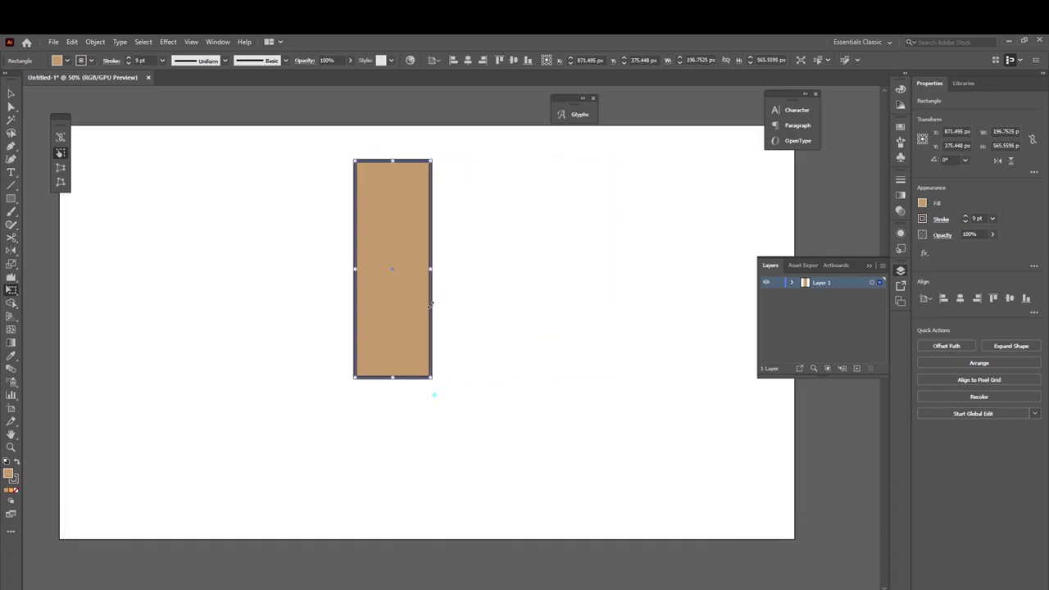
pyautogui.click(12, 291)
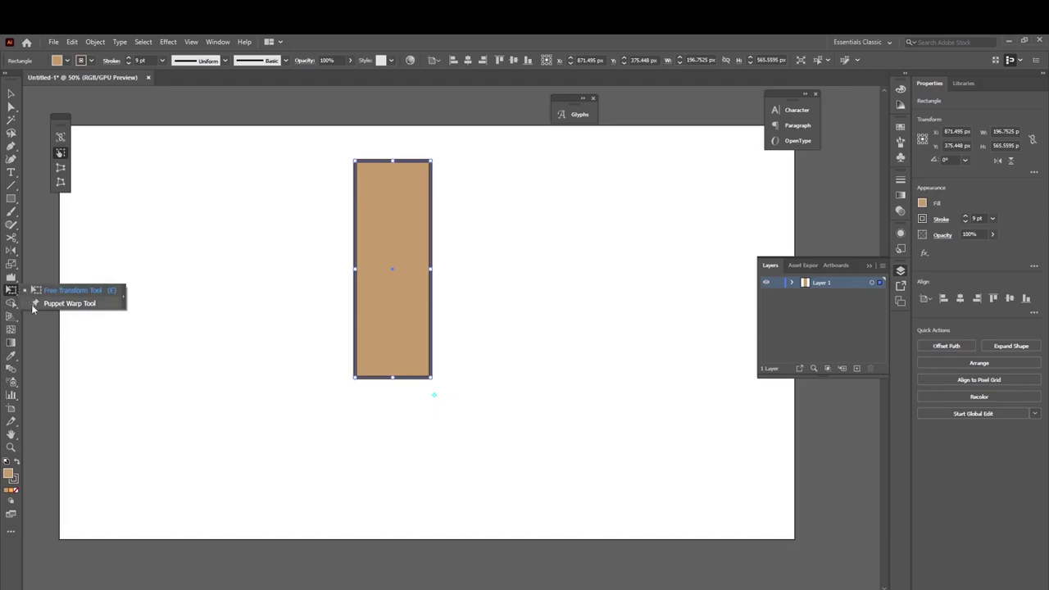
# Pin the tan bar's centre with Puppet Warp and pull it right into a gentle bow
pyautogui.click(33, 305)
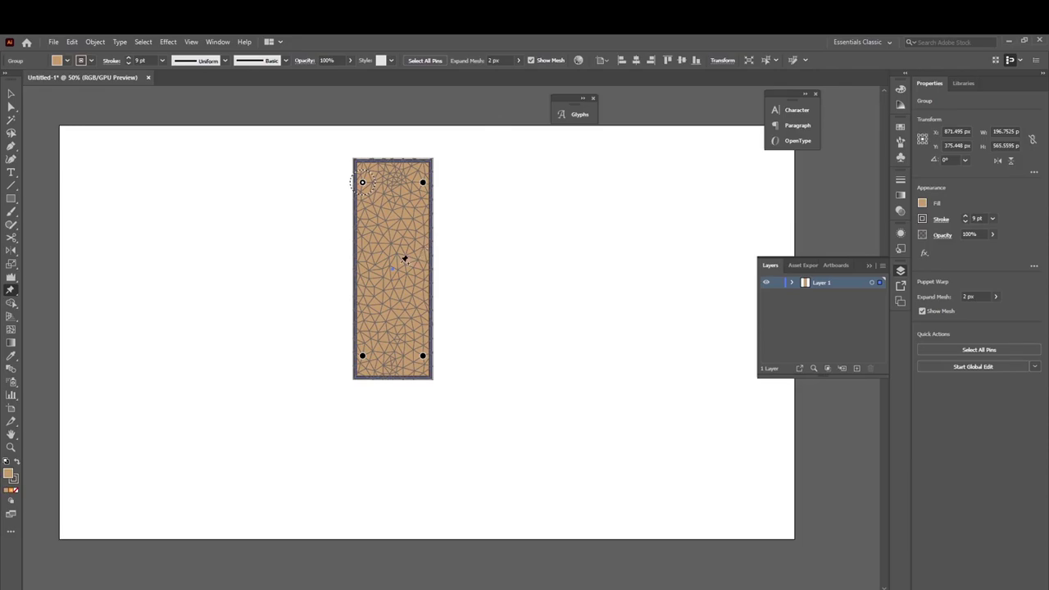
pyautogui.click(399, 262)
pyautogui.moveTo(399, 263); pyautogui.dragTo(445, 239)
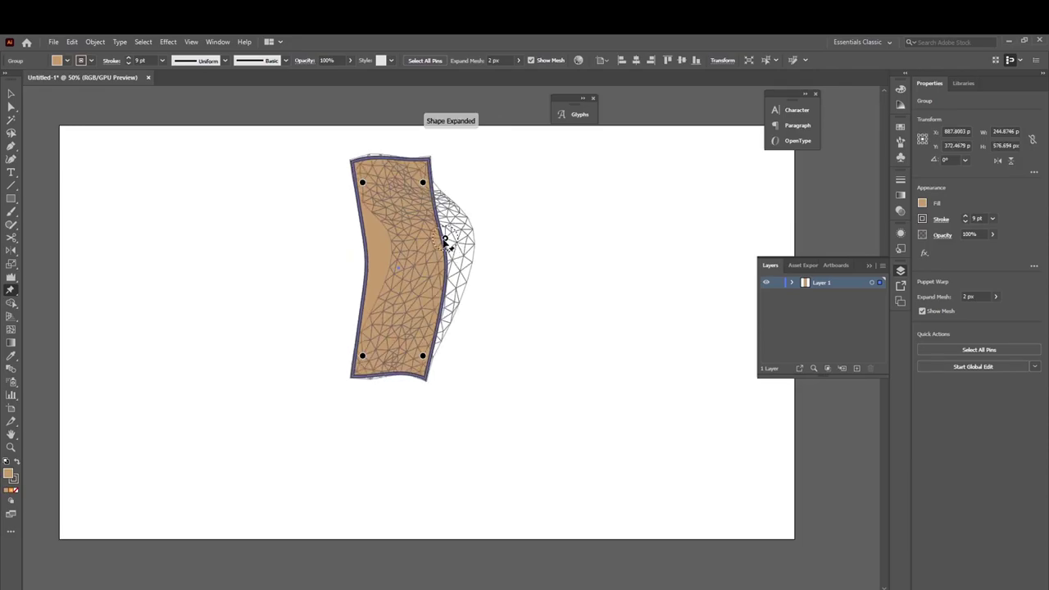
pyautogui.click(411, 202)
pyautogui.press('Delete')
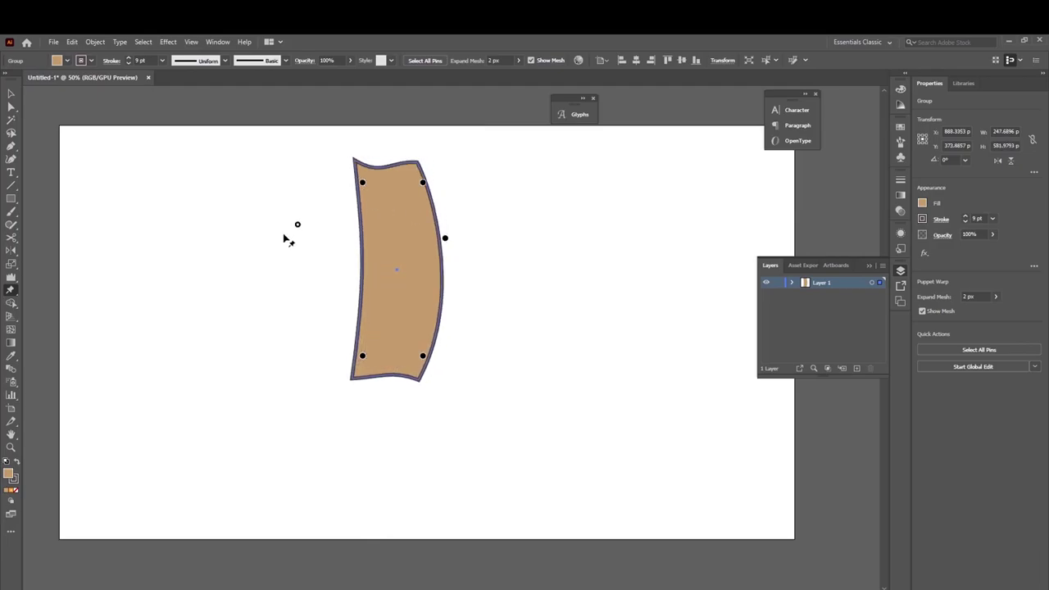
pyautogui.moveTo(363, 288); pyautogui.dragTo(341, 287)
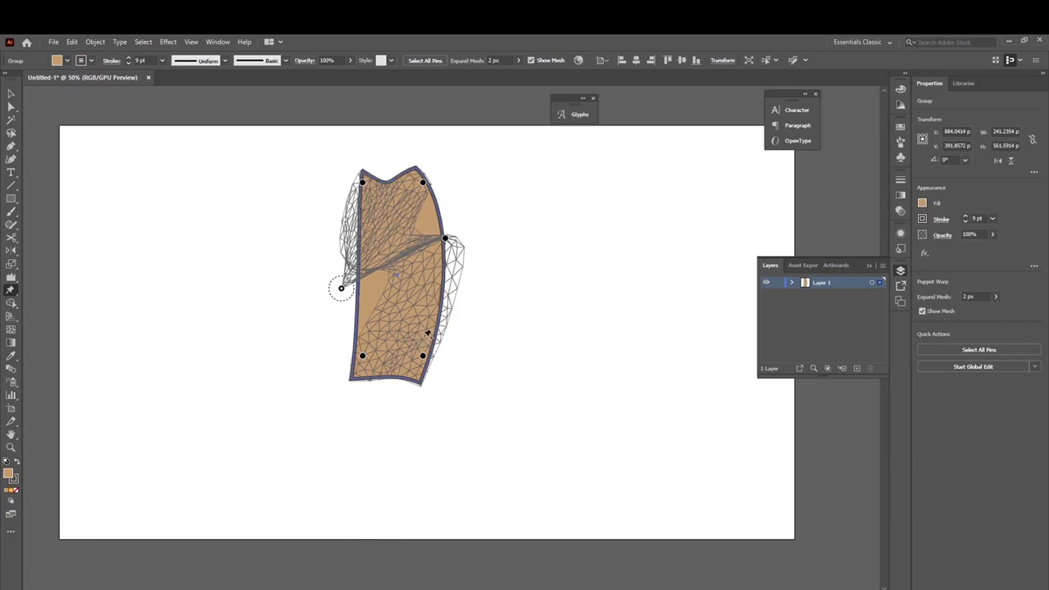
pyautogui.hotkey('ctrl', 'z')
pyautogui.hotkey('ctrl', 'z')
pyautogui.hotkey('ctrl', 'z')
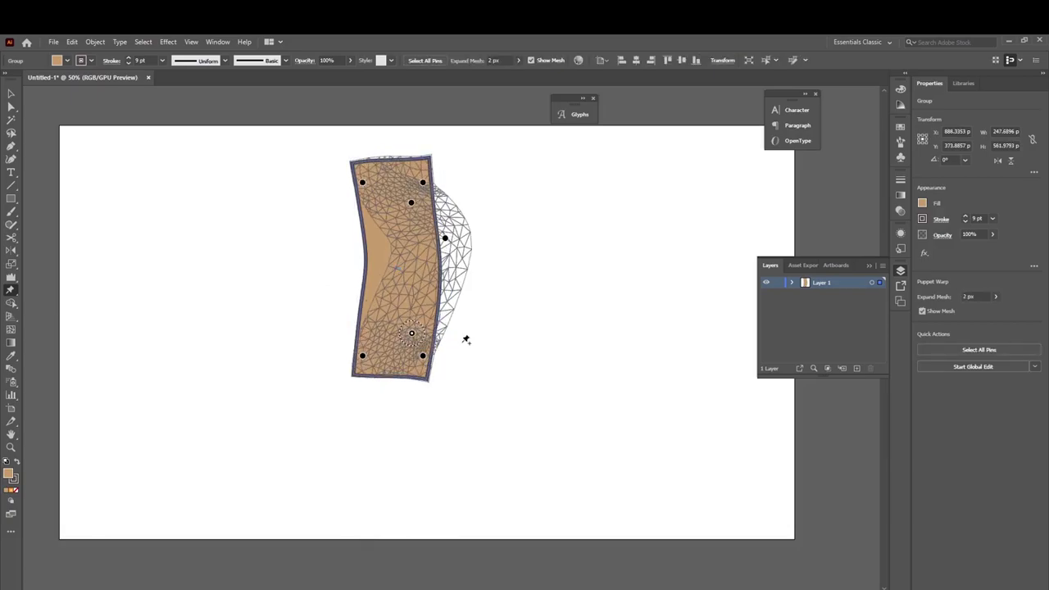
pyautogui.moveTo(412, 335)
pyautogui.mouseDown()
pyautogui.moveTo(480, 350)
pyautogui.moveTo(356, 369)
pyautogui.mouseUp()
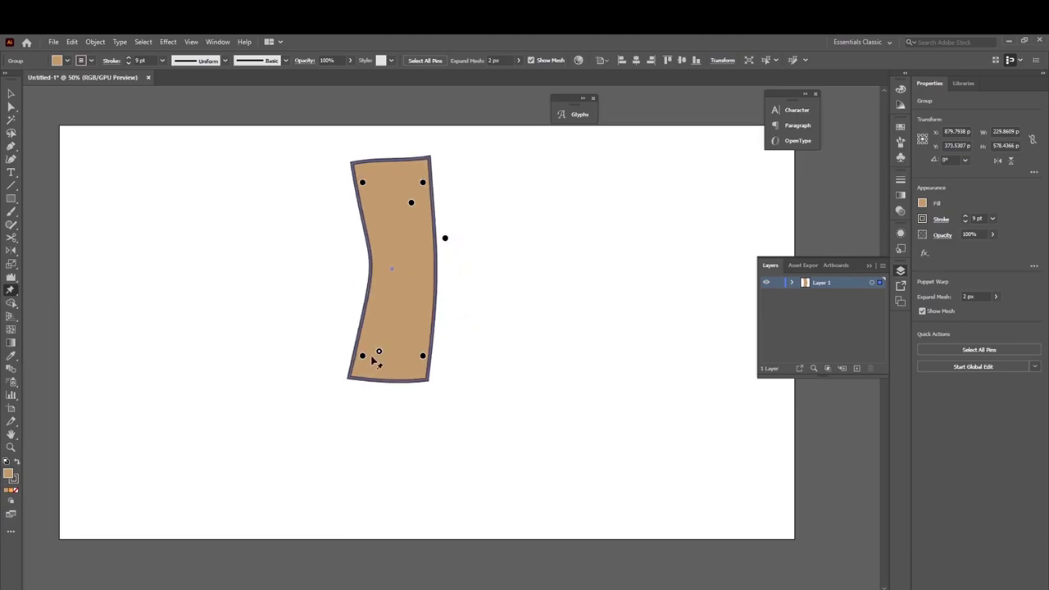
pyautogui.hotkey('ctrl', 'z')
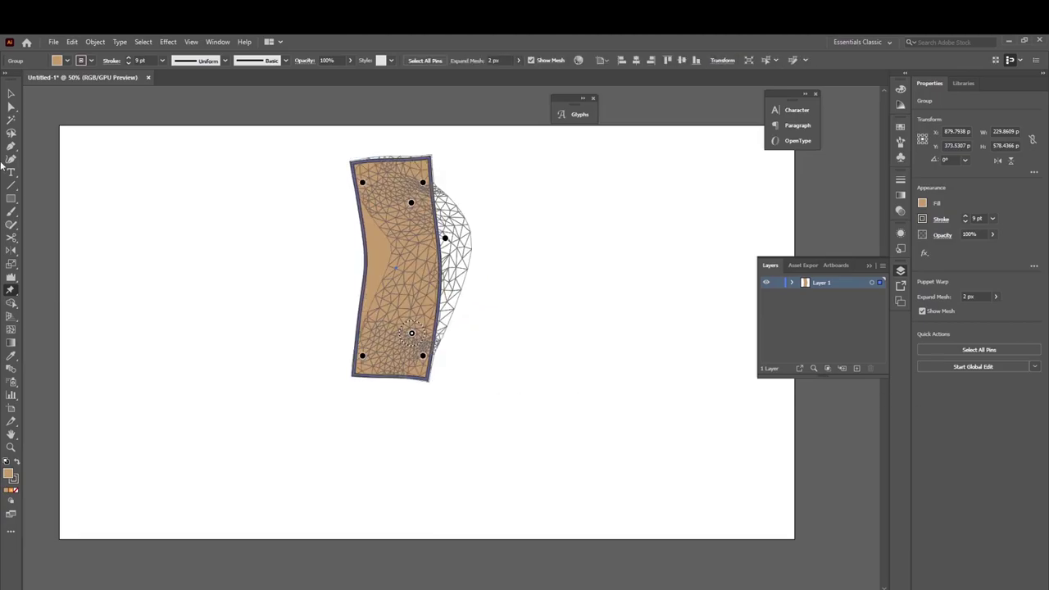
pyautogui.moveTo(11, 199); pyautogui.dragTo(29, 213)
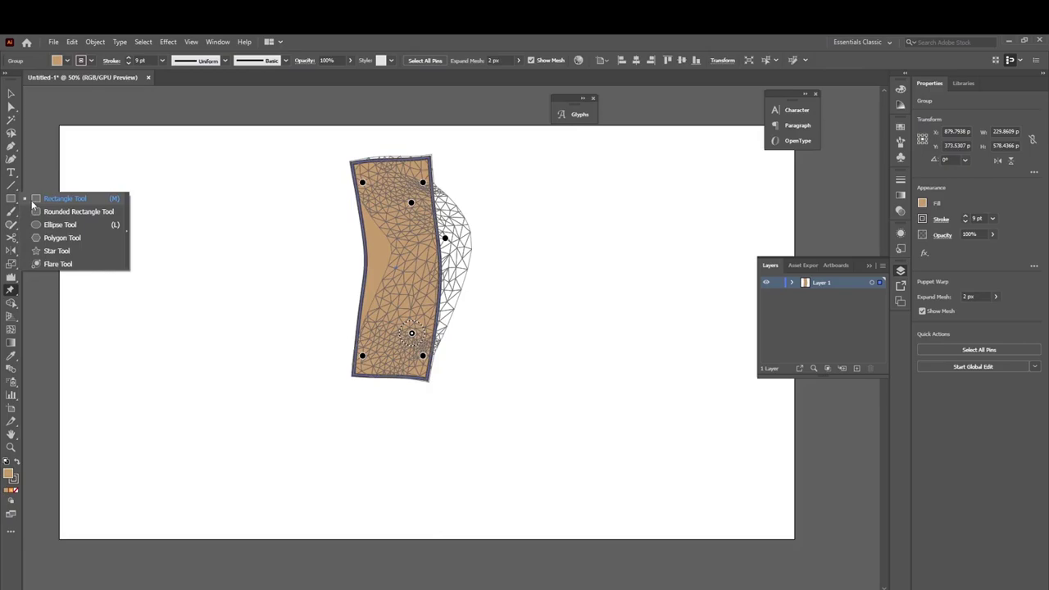
pyautogui.click(66, 199)
pyautogui.moveTo(124, 241); pyautogui.dragTo(301, 303)
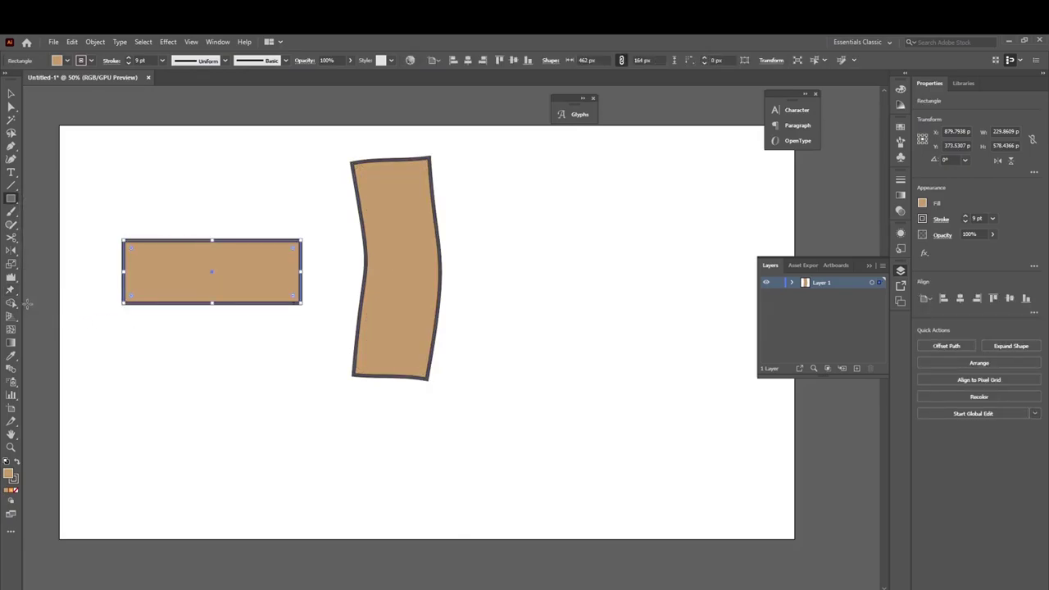
pyautogui.click(11, 289)
pyautogui.click(149, 274)
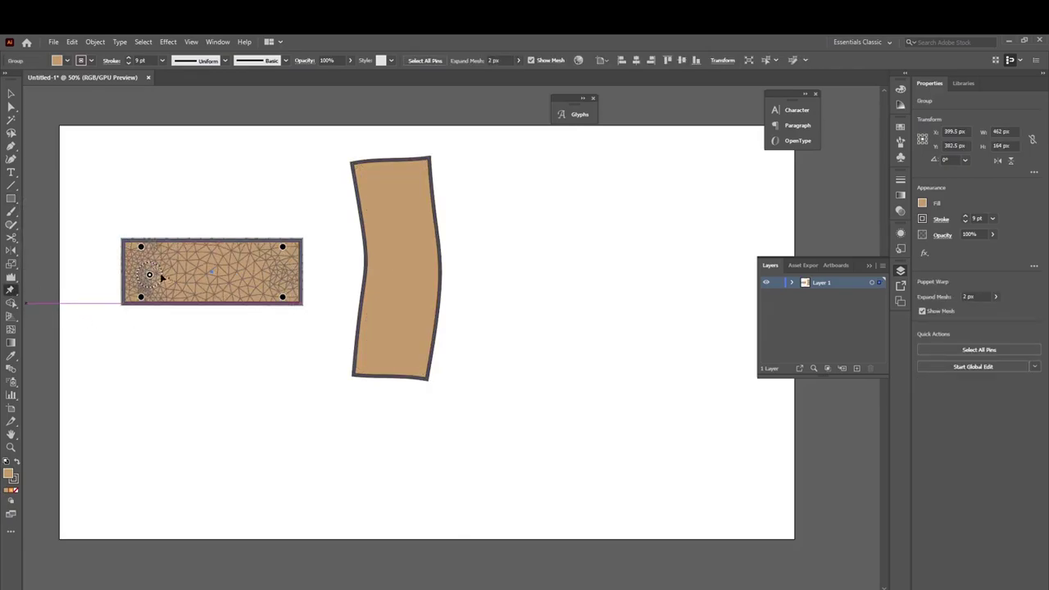
pyautogui.click(264, 271)
pyautogui.moveTo(263, 272)
pyautogui.mouseDown()
pyautogui.moveTo(273, 212)
pyautogui.moveTo(292, 220)
pyautogui.moveTo(286, 231)
pyautogui.mouseUp()
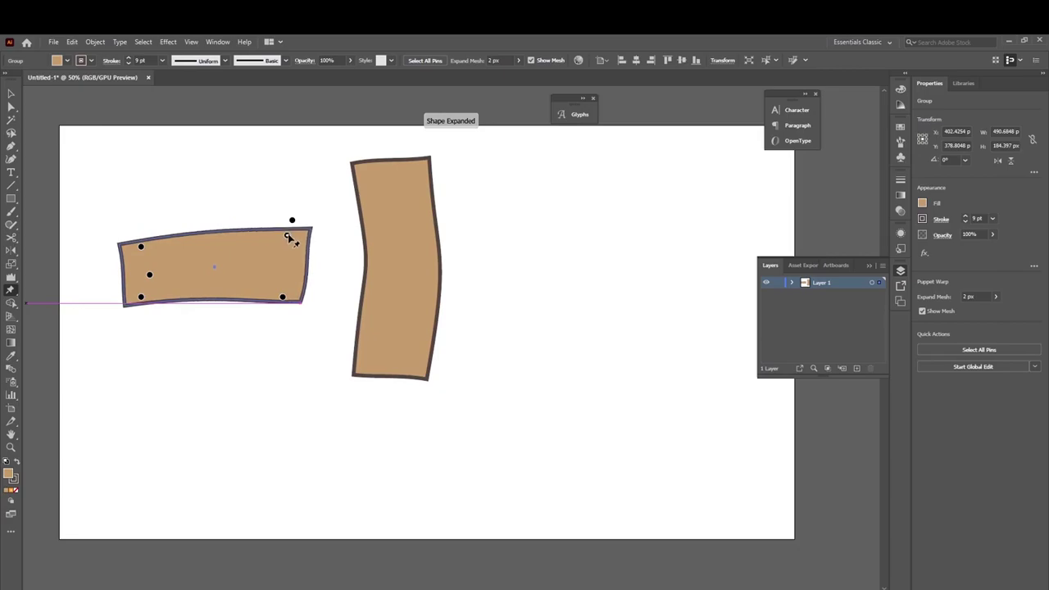
pyautogui.click(178, 296)
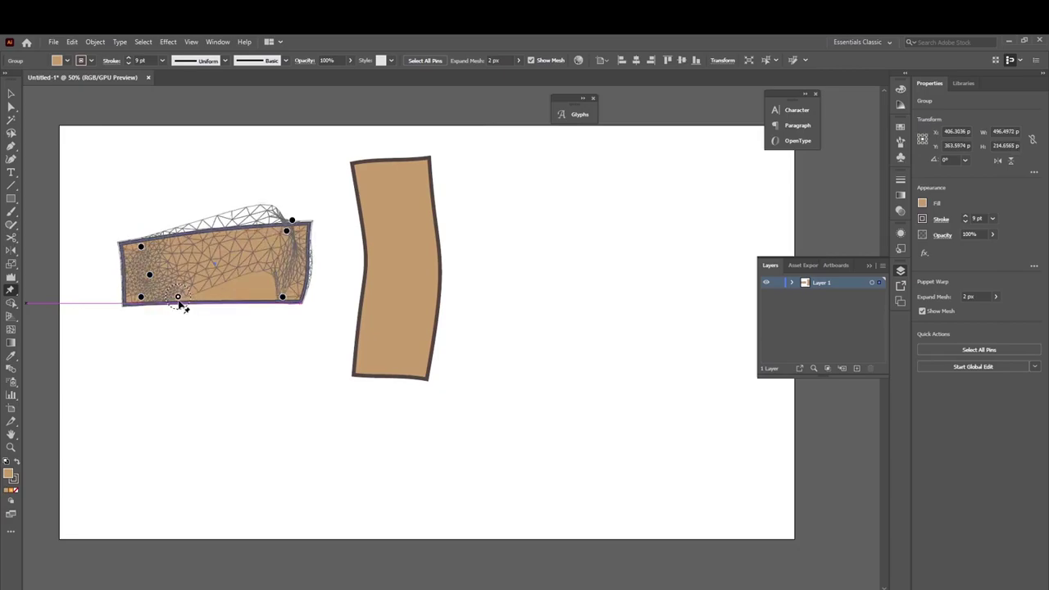
pyautogui.moveTo(178, 296); pyautogui.dragTo(164, 367)
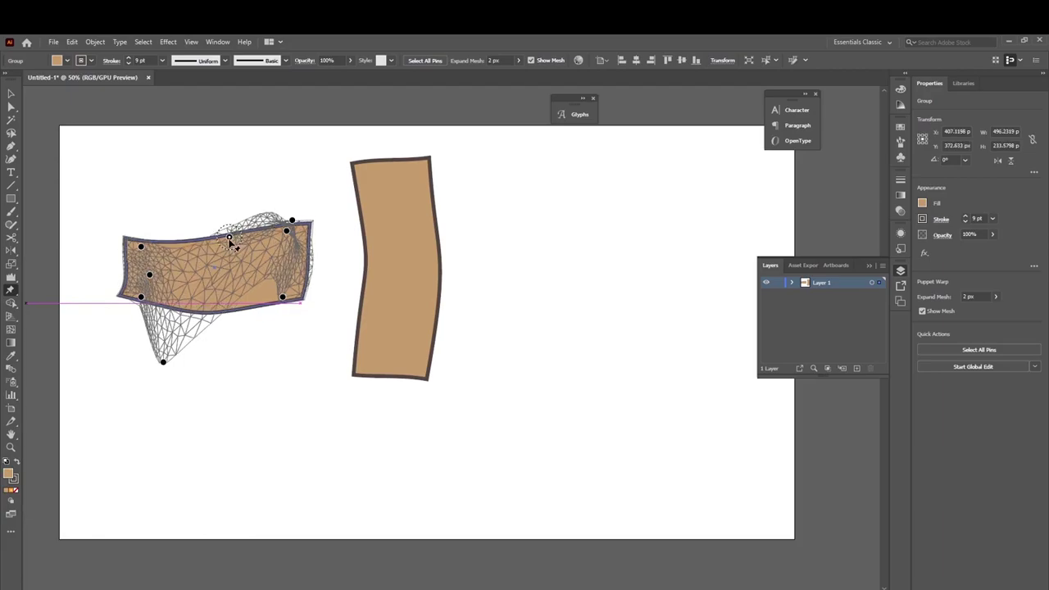
pyautogui.moveTo(233, 232)
pyautogui.mouseDown()
pyautogui.moveTo(237, 277)
pyautogui.moveTo(239, 261)
pyautogui.mouseUp()
pyautogui.click(309, 268)
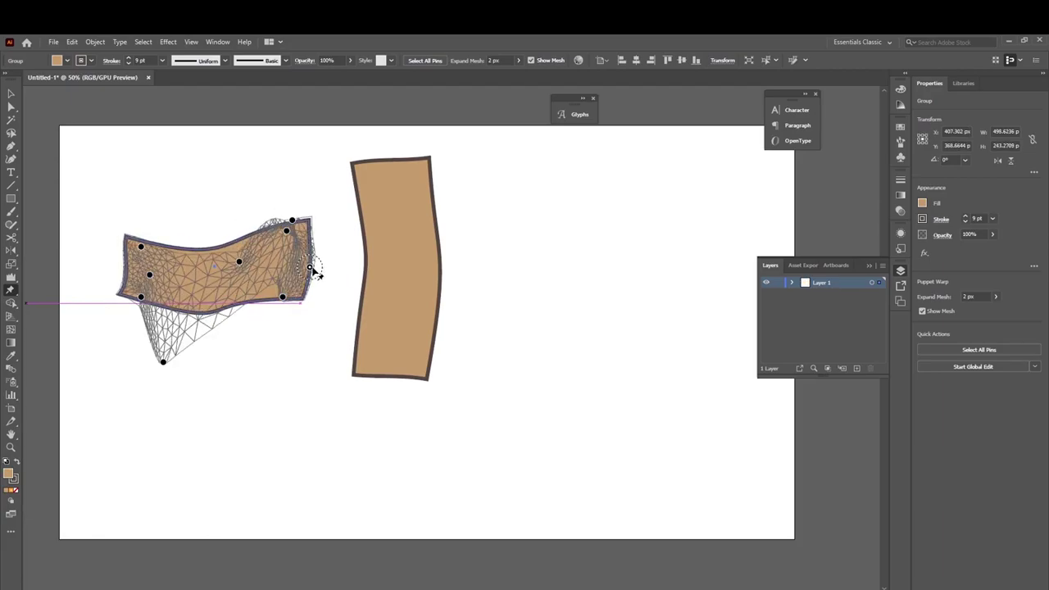
pyautogui.moveTo(312, 268)
pyautogui.mouseDown()
pyautogui.moveTo(323, 267)
pyautogui.moveTo(318, 238)
pyautogui.mouseUp()
pyautogui.click(312, 235)
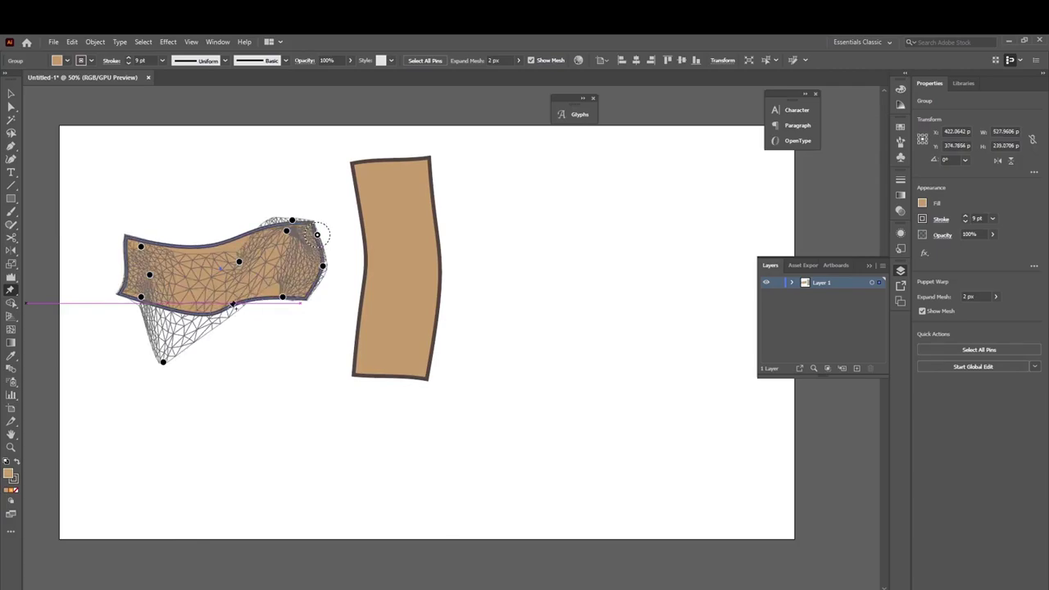
pyautogui.click(237, 321)
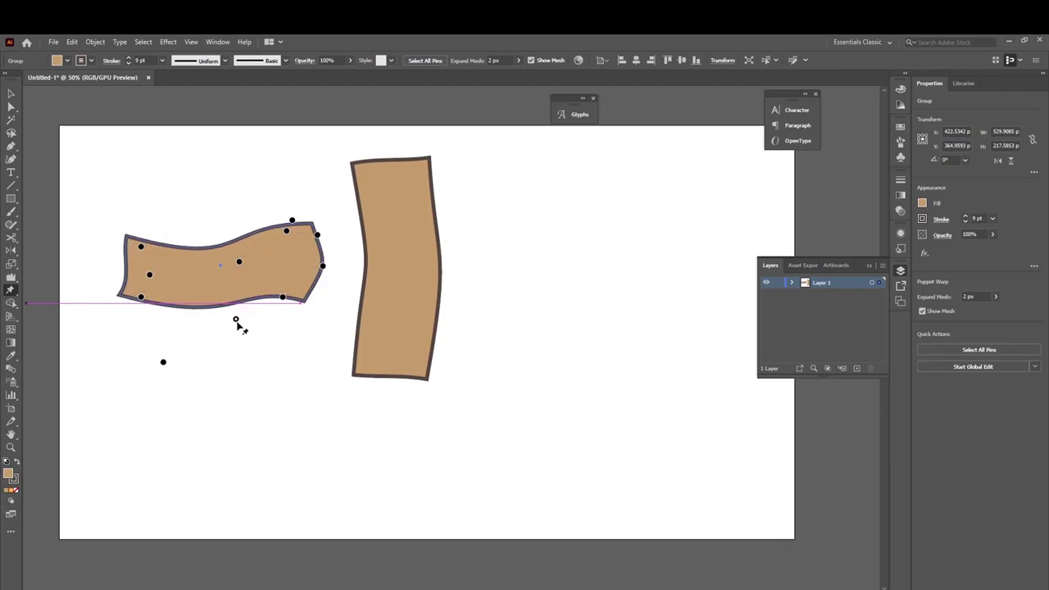
pyautogui.click(237, 336)
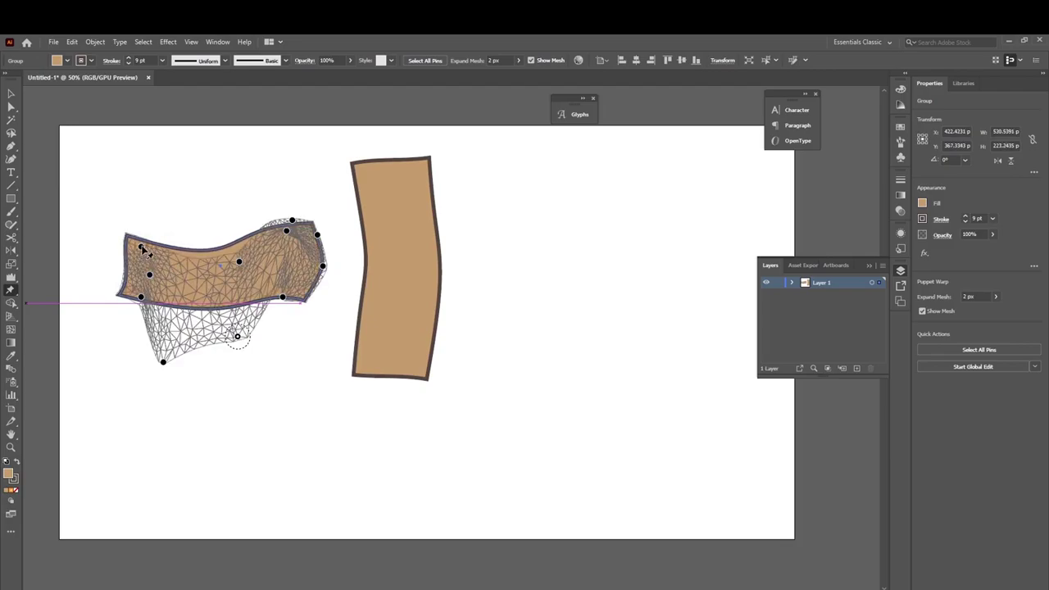
pyautogui.moveTo(141, 248); pyautogui.dragTo(135, 237)
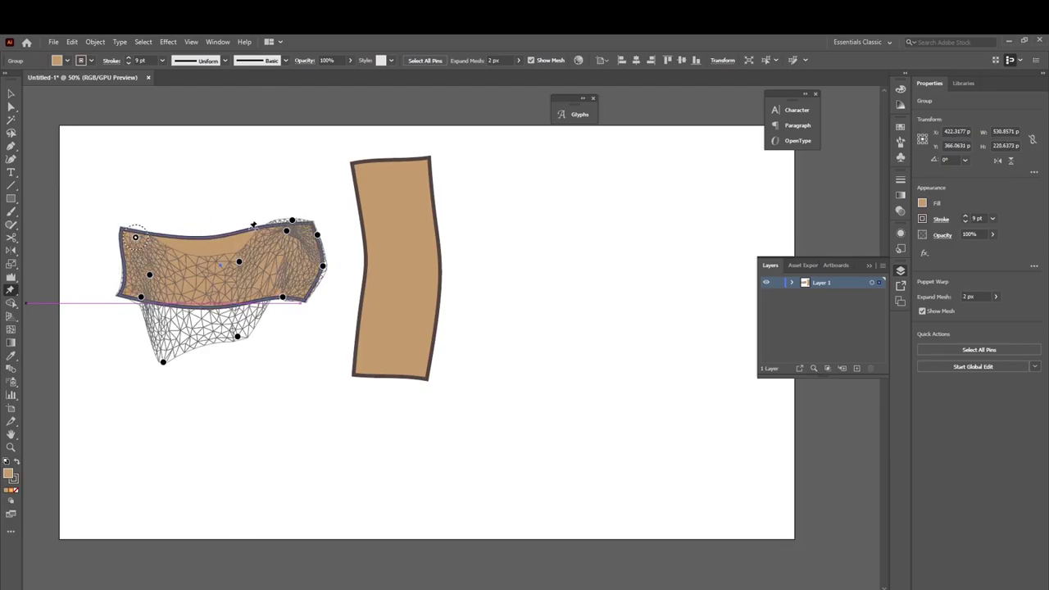
pyautogui.click(220, 236)
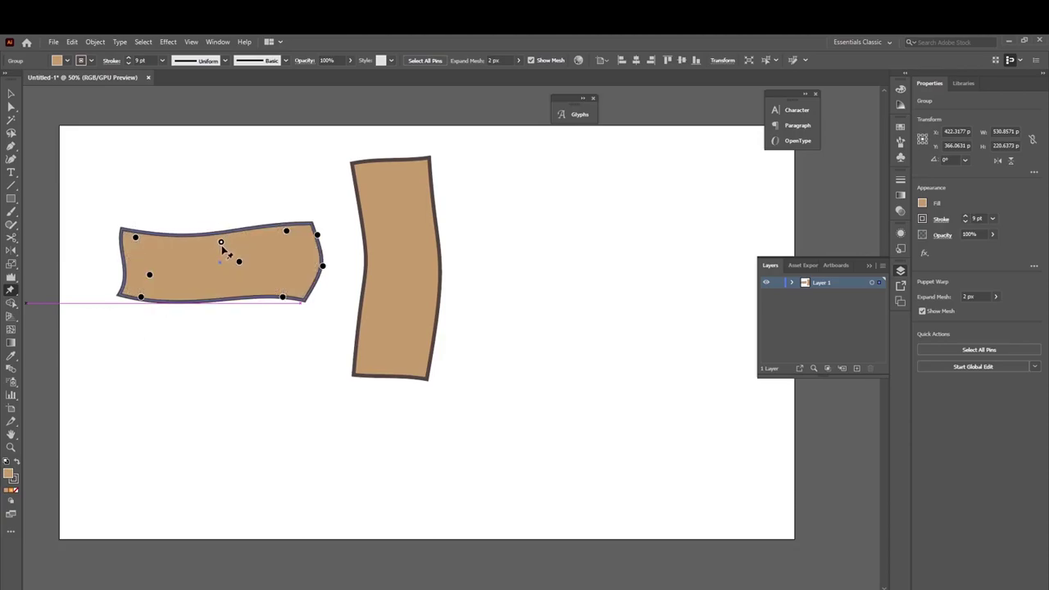
pyautogui.moveTo(219, 237); pyautogui.dragTo(218, 264)
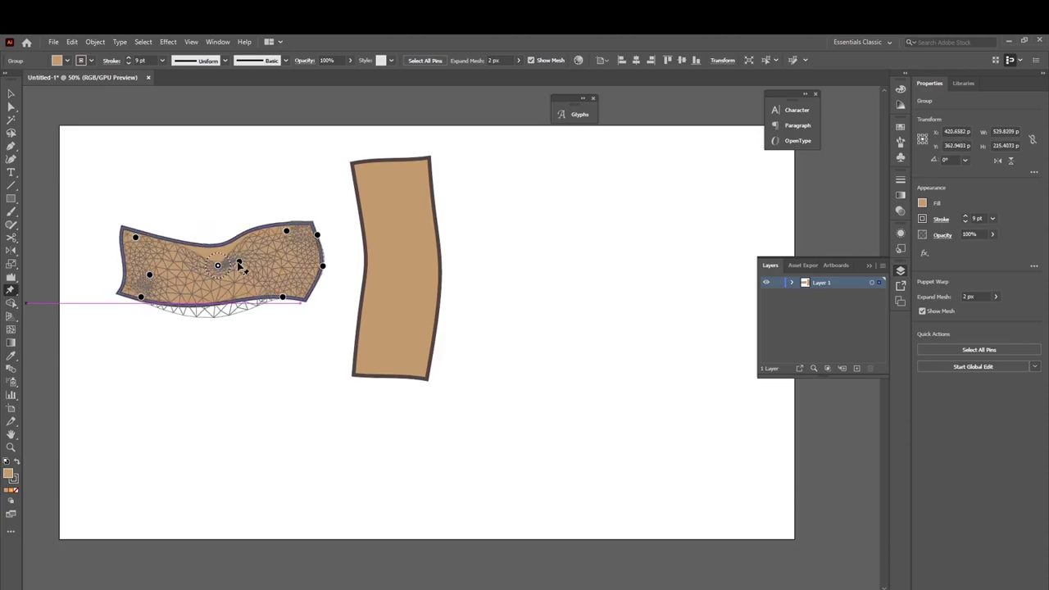
pyautogui.click(235, 264)
pyautogui.moveTo(286, 230); pyautogui.dragTo(294, 238)
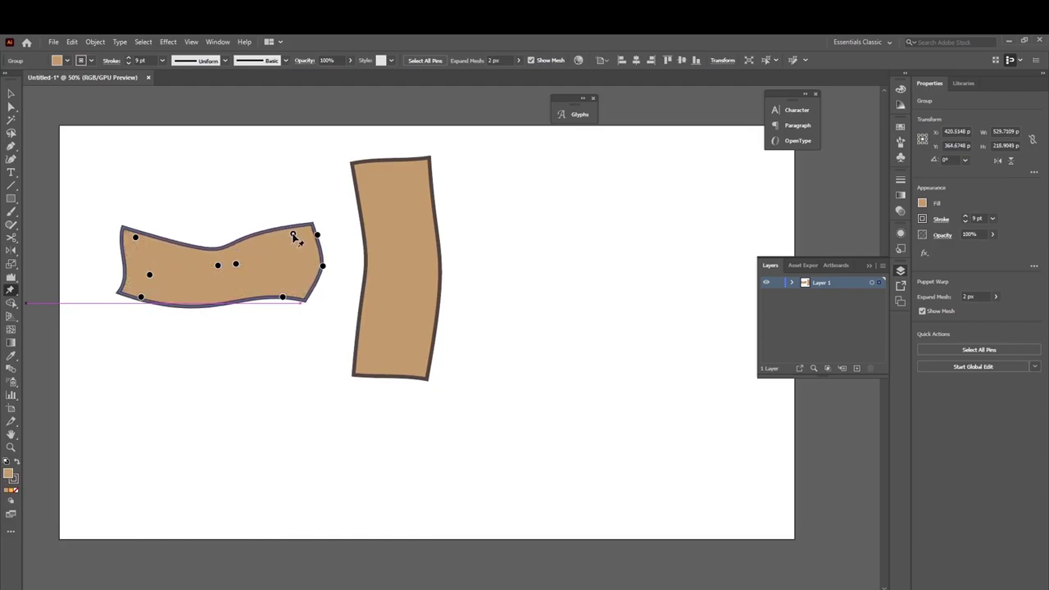
pyautogui.moveTo(283, 300); pyautogui.dragTo(283, 302)
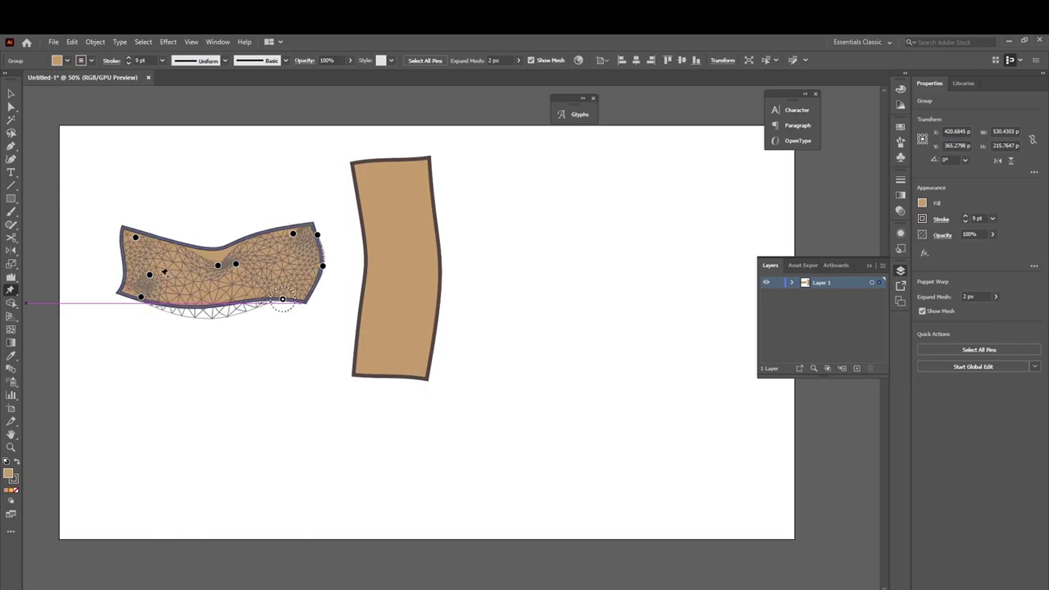
pyautogui.click(11, 95)
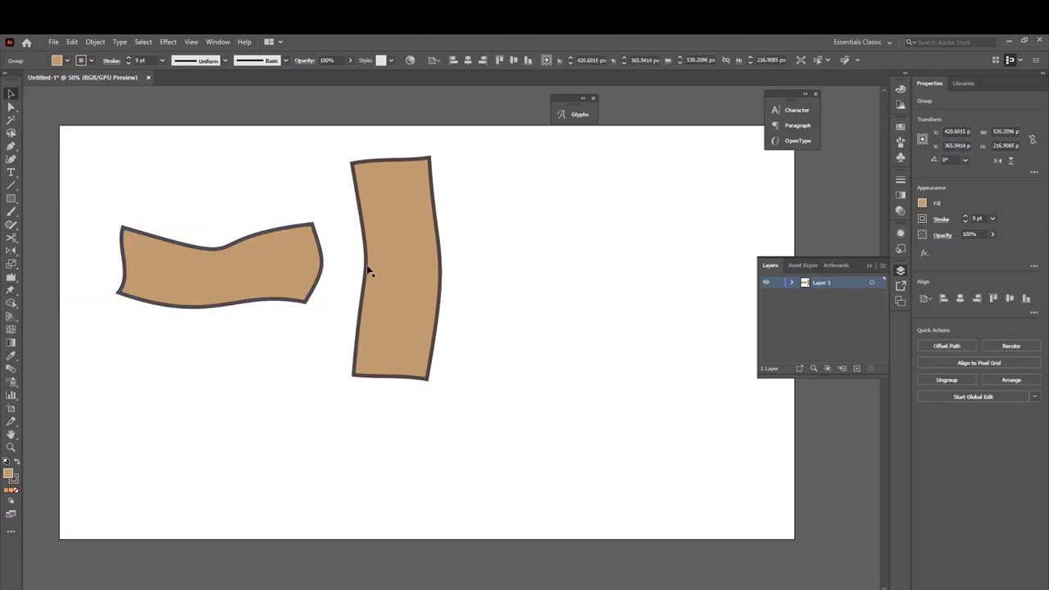
pyautogui.click(666, 474)
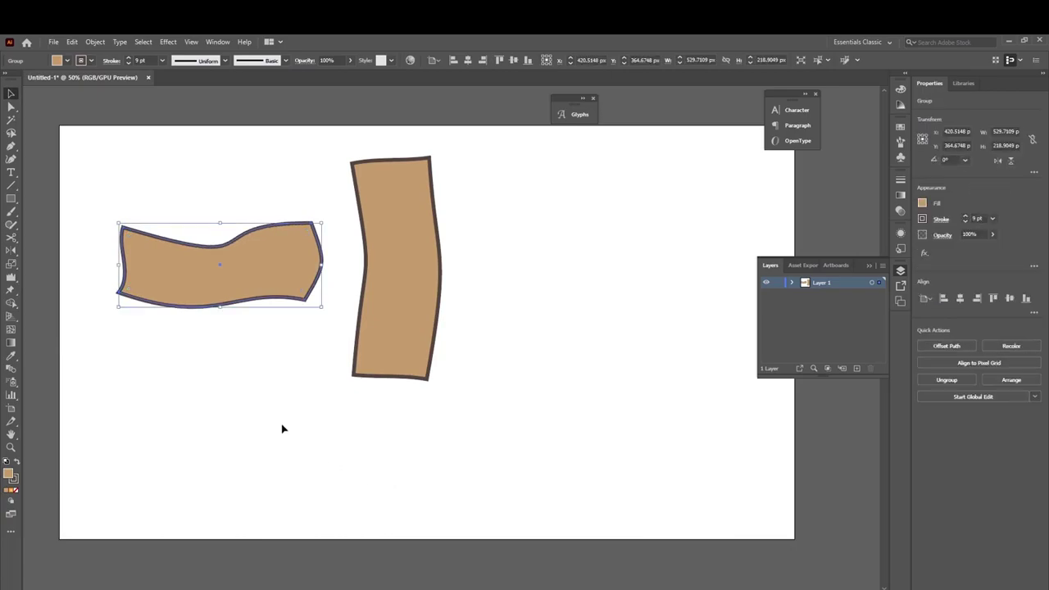
pyautogui.click(201, 330)
pyautogui.click(207, 291)
# Delete the wavy shape and the curved tall bar from the artboard
pyautogui.press('Delete')
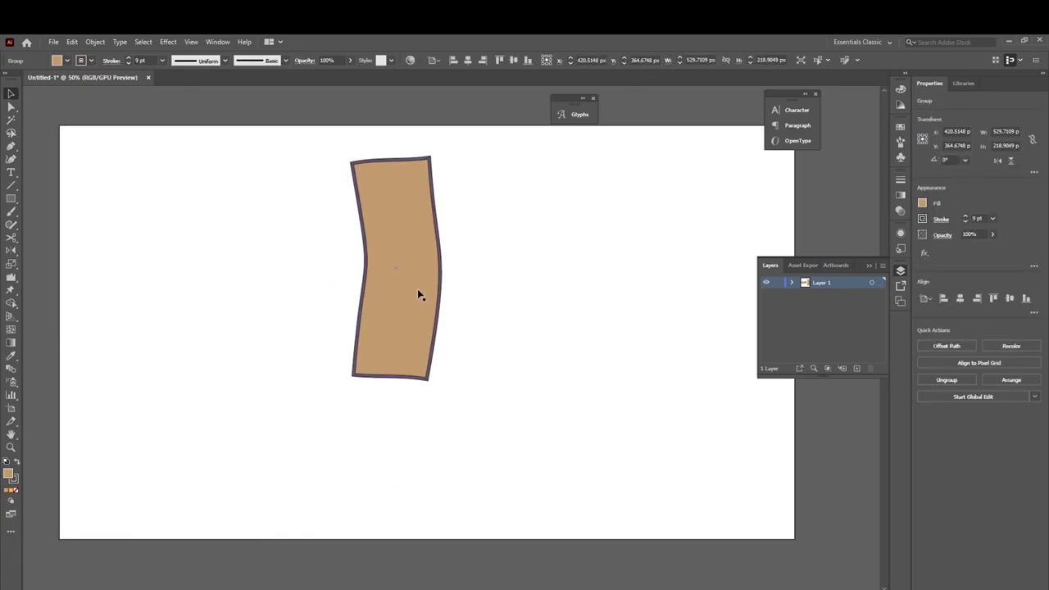
pyautogui.click(415, 288)
pyautogui.press('Delete')
pyautogui.click(12, 302)
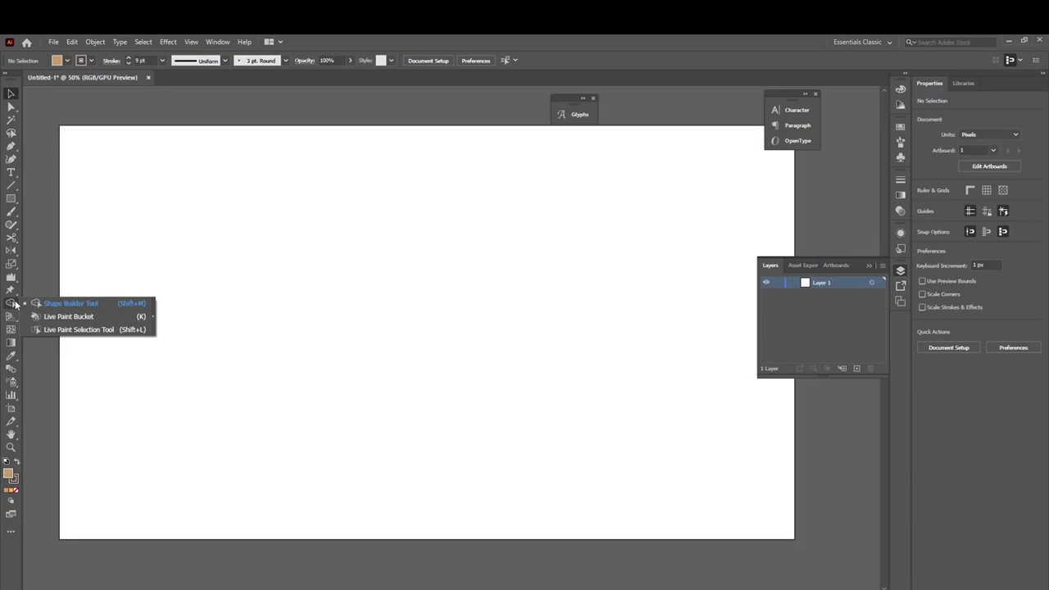
# Draw a large tan square with a dark outline left of centre
pyautogui.click(11, 199)
pyautogui.click(66, 200)
pyautogui.moveTo(267, 221)
pyautogui.mouseDown()
pyautogui.moveTo(542, 408)
pyautogui.moveTo(468, 405)
pyautogui.mouseUp()
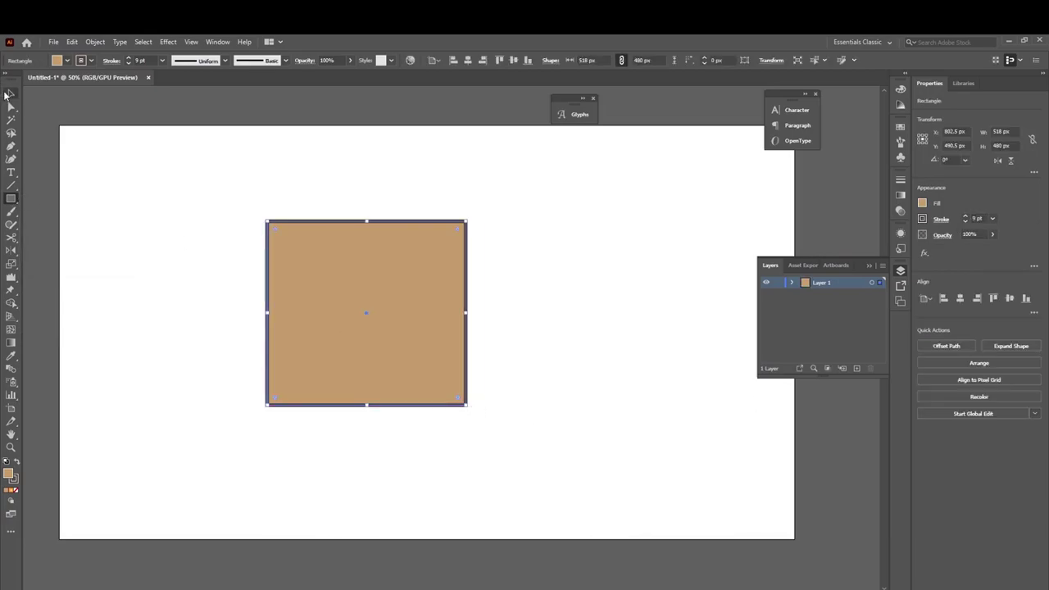
pyautogui.click(11, 94)
pyautogui.click(223, 333)
pyautogui.click(377, 362)
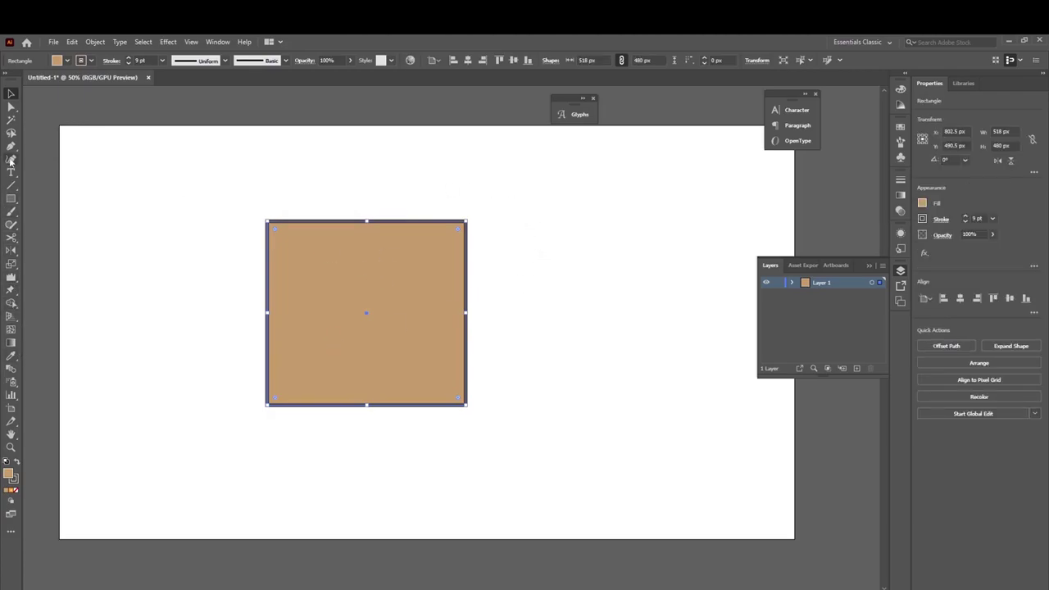
pyautogui.click(11, 198)
pyautogui.click(35, 225)
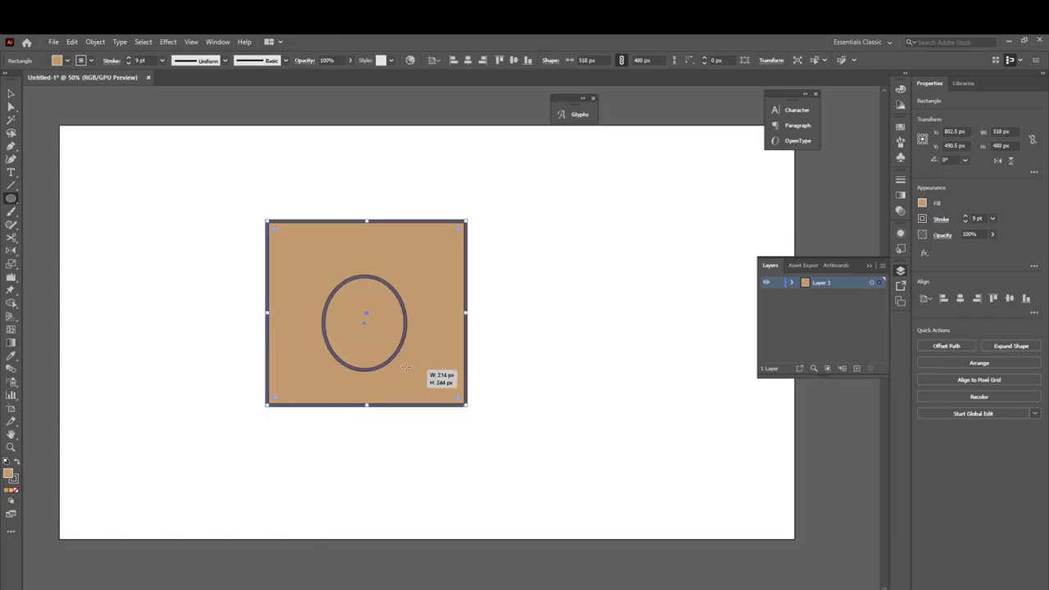
# Draw a red-filled 261 px circle centred inside the tan square
pyautogui.moveTo(323, 276); pyautogui.dragTo(408, 372)
pyautogui.hotkey('ctrl', 'z')
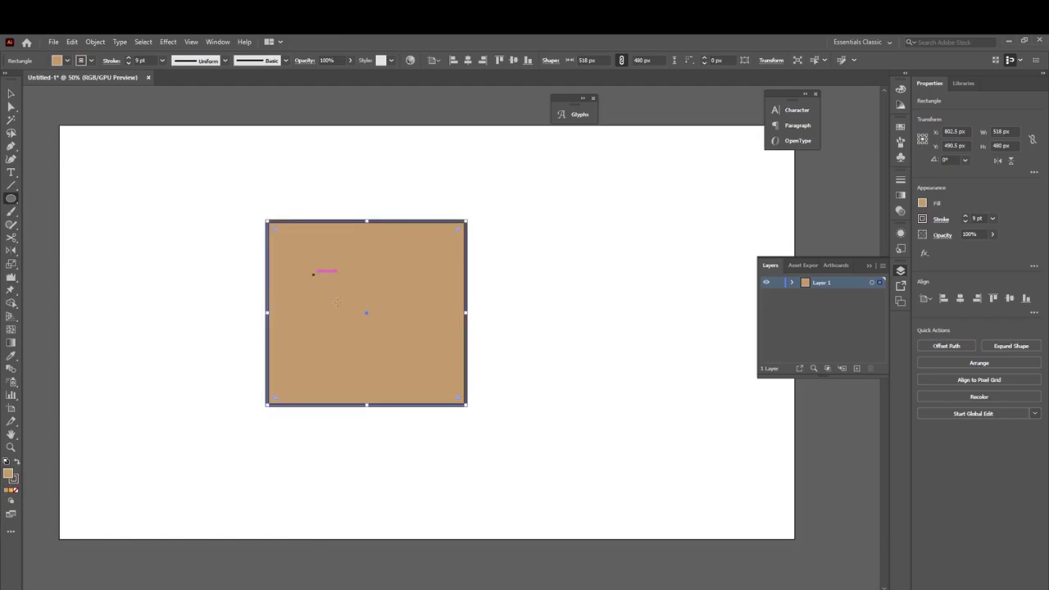
pyautogui.moveTo(363, 324); pyautogui.dragTo(414, 375)
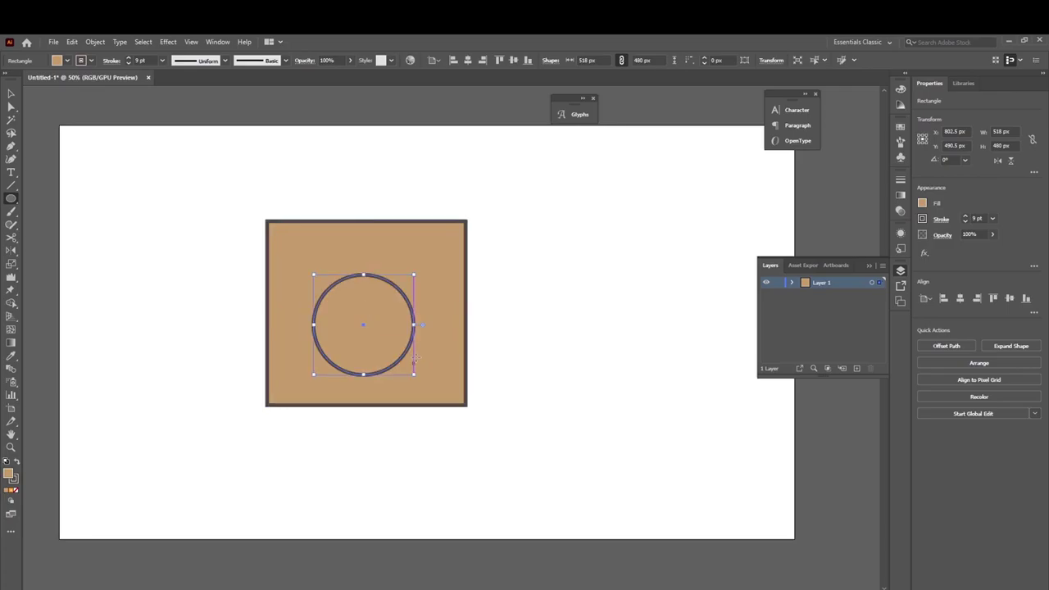
pyautogui.click(68, 61)
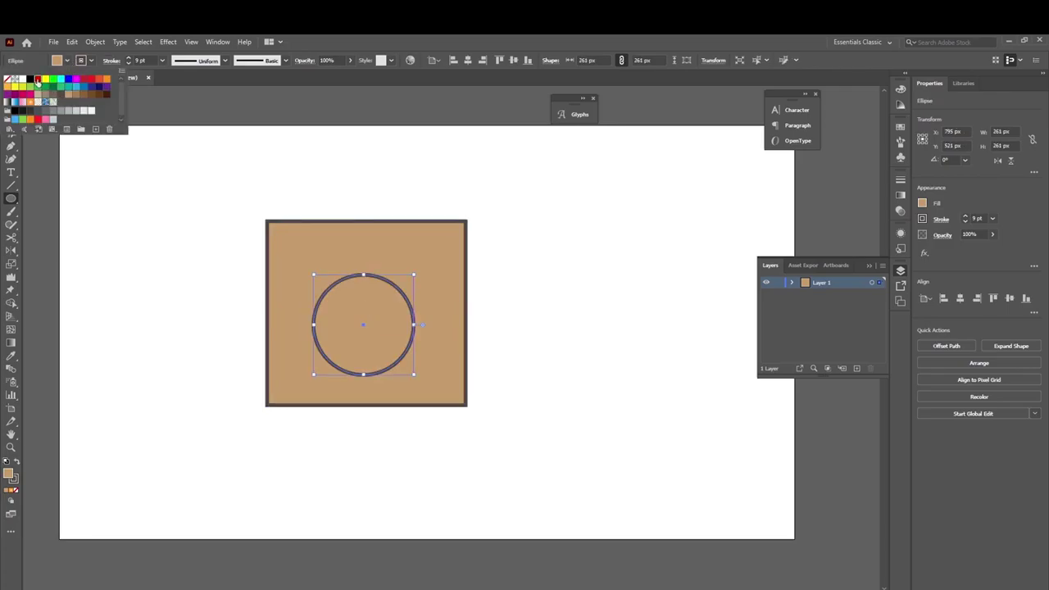
pyautogui.click(37, 80)
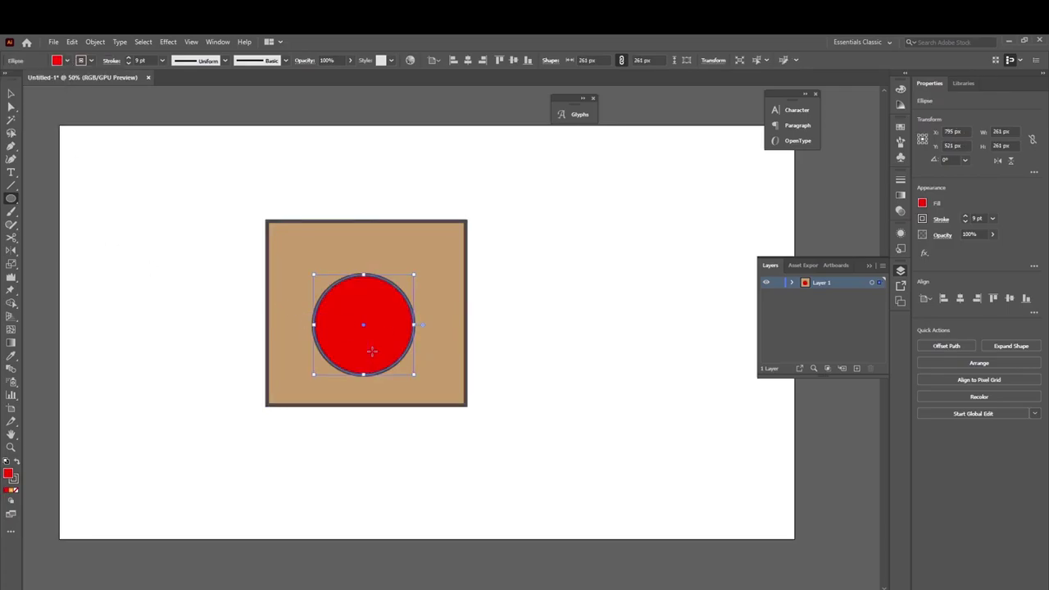
pyautogui.press('v')
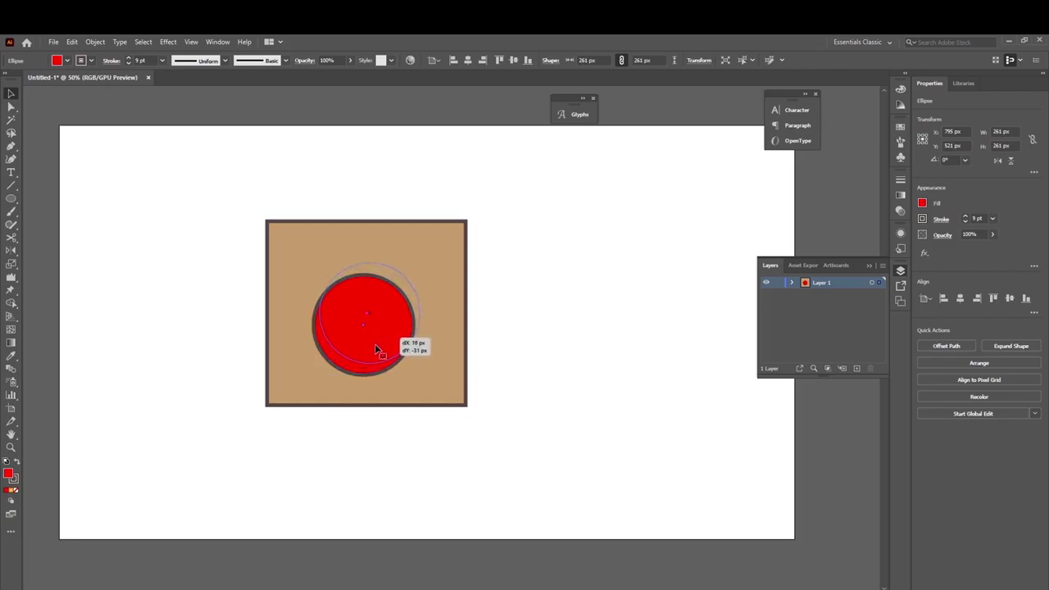
pyautogui.moveTo(377, 350); pyautogui.dragTo(383, 338)
# Select the red circle and the tan square together
pyautogui.click(427, 268)
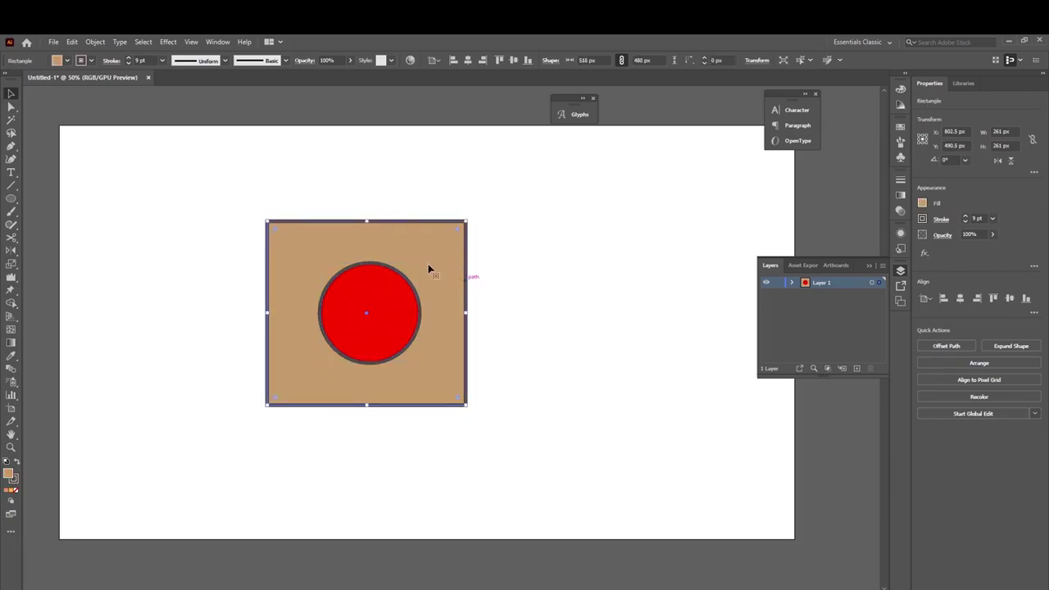
pyautogui.moveTo(184, 212); pyautogui.dragTo(503, 499)
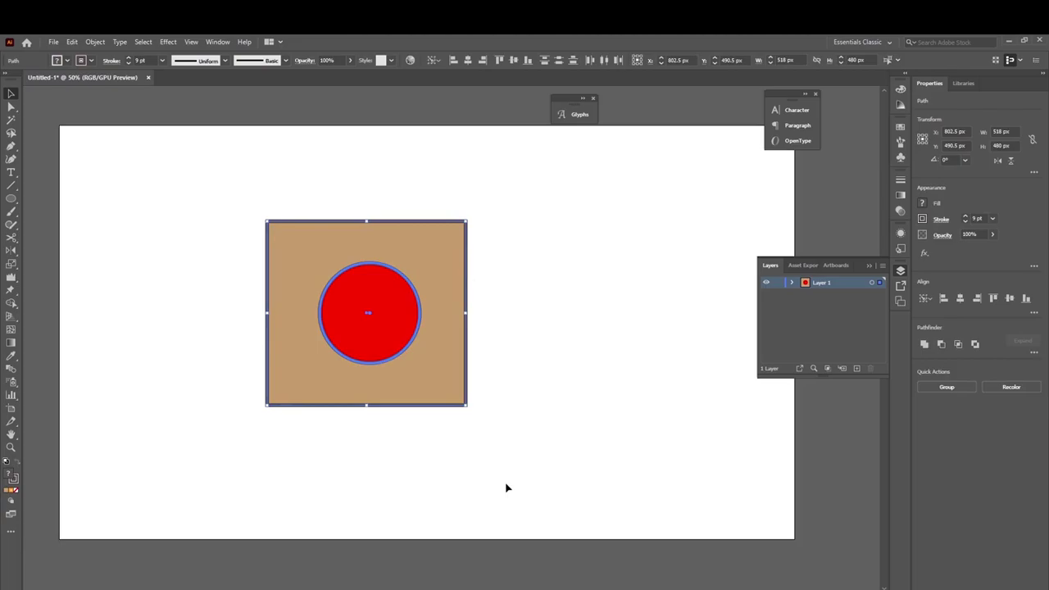
pyautogui.click(551, 377)
pyautogui.click(379, 309)
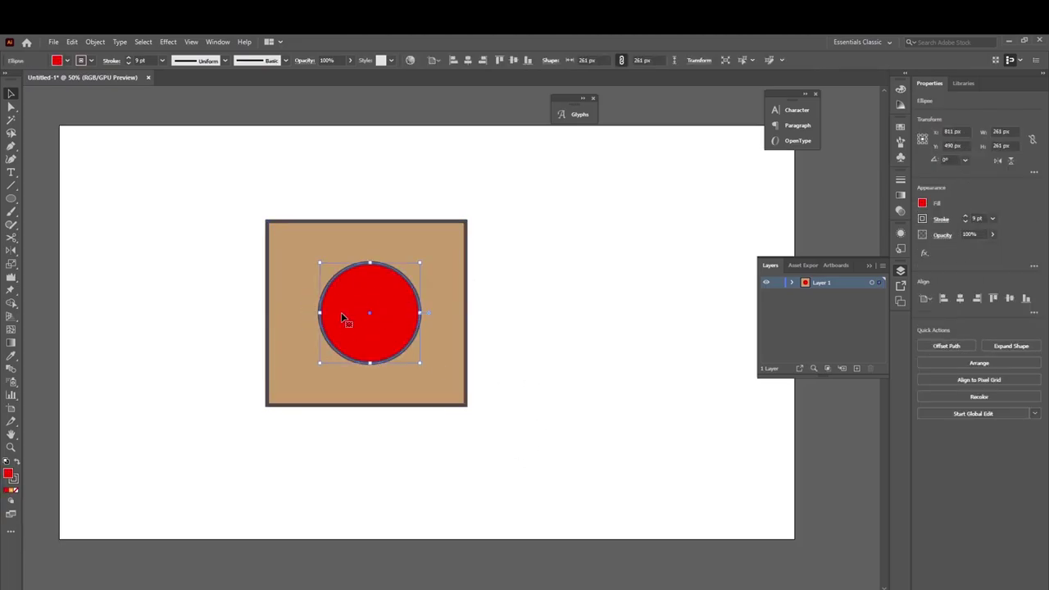
pyautogui.click(339, 308)
pyautogui.click(459, 230)
pyautogui.click(490, 290)
pyautogui.click(412, 320)
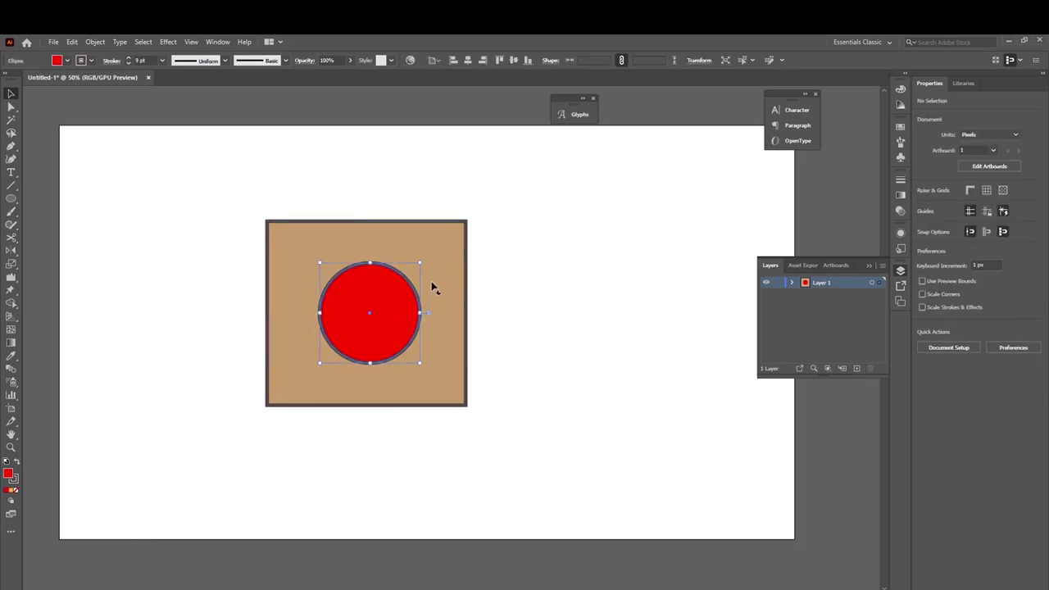
pyautogui.keyDown('shift'); pyautogui.click(442, 269); pyautogui.keyUp('shift')
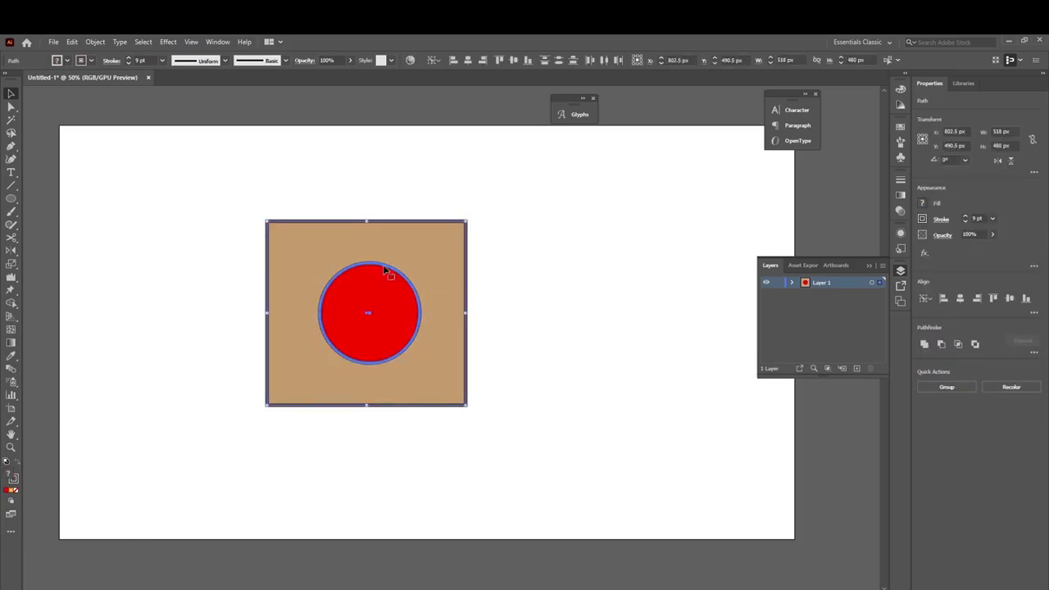
# Alt-click the circle region with Shape Builder to punch a round hole in the square
pyautogui.click(5, 304)
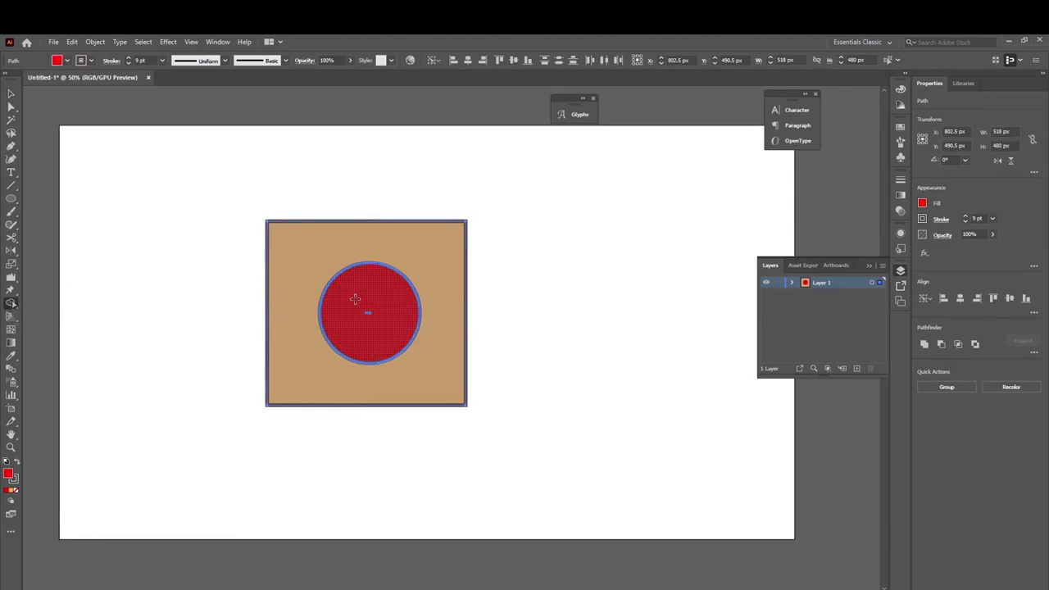
pyautogui.click(355, 299)
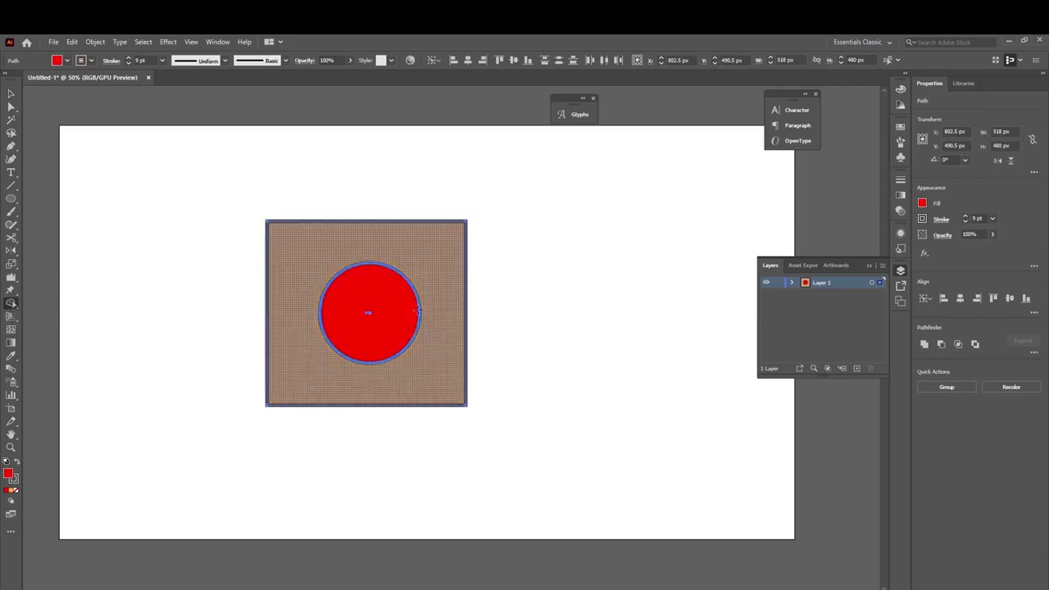
pyautogui.keyDown('alt'); pyautogui.click(352, 294); pyautogui.keyUp('alt')
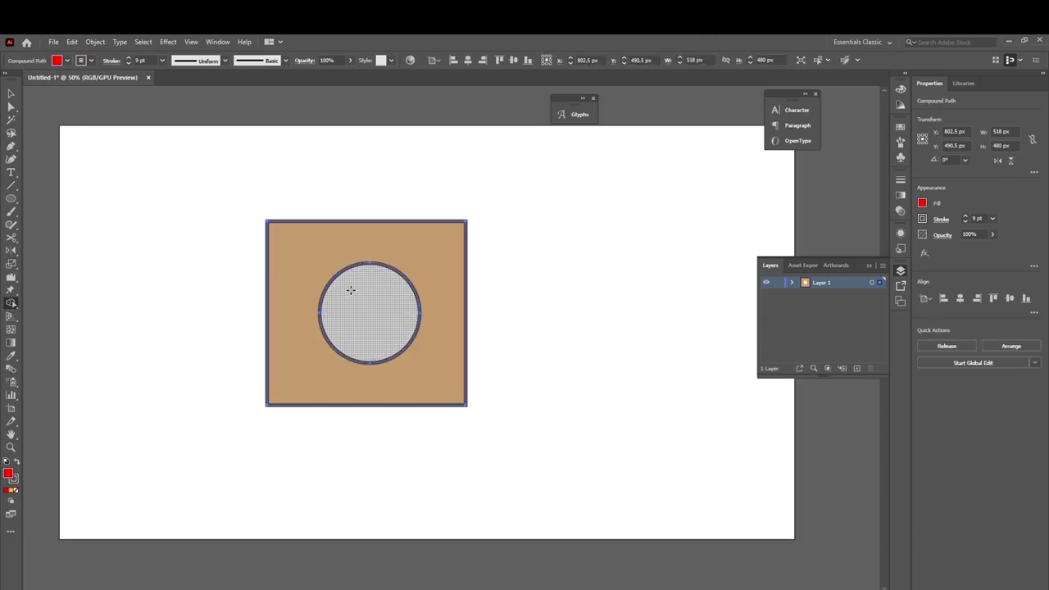
# Move the holed square to the artboard's left side and deselect it
pyautogui.click(10, 93)
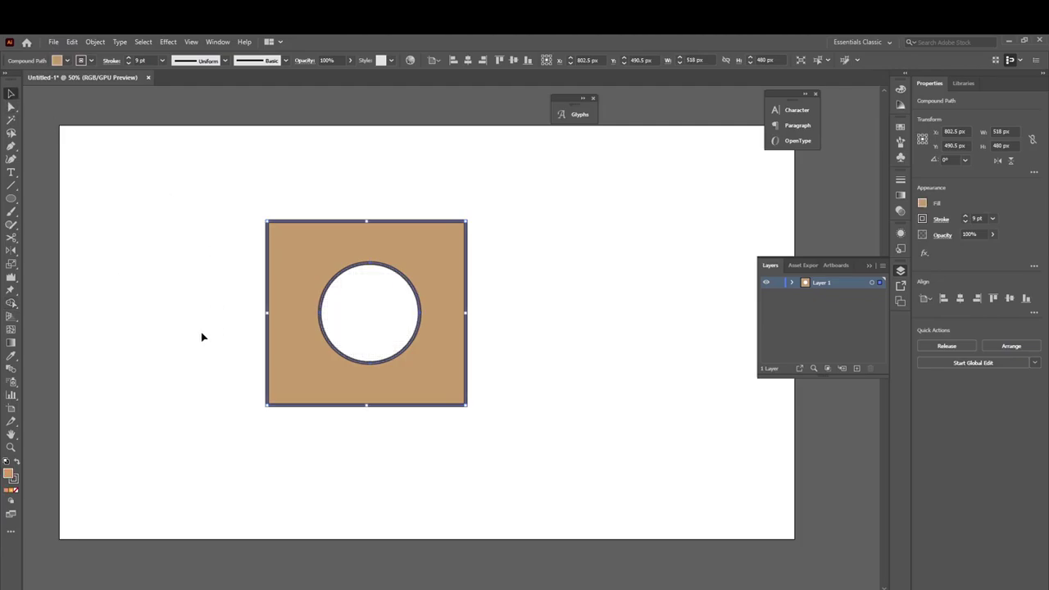
pyautogui.moveTo(433, 370); pyautogui.dragTo(547, 423)
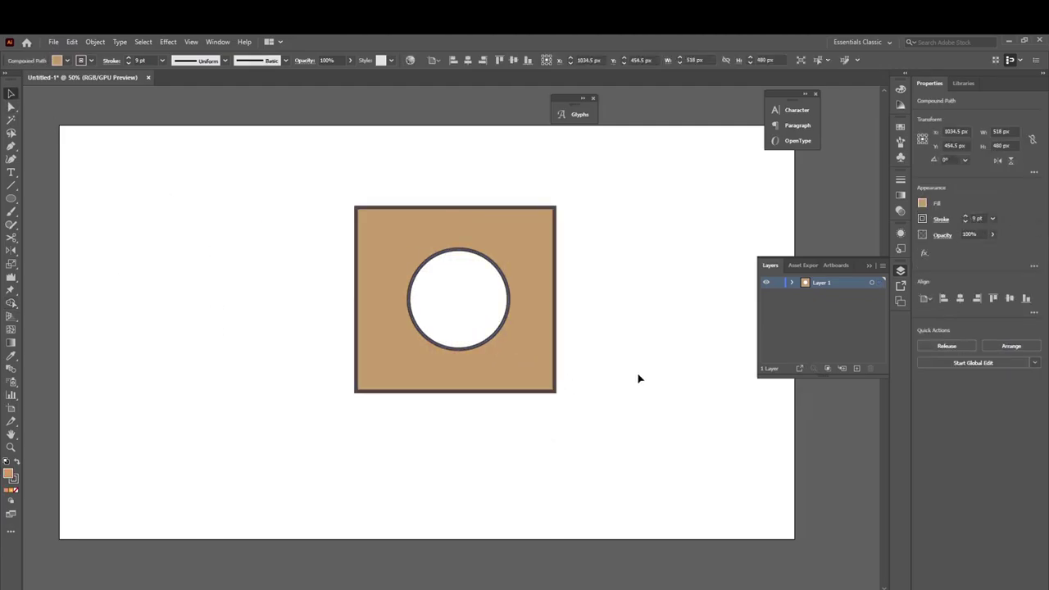
pyautogui.moveTo(373, 368); pyautogui.dragTo(89, 392)
pyautogui.click(49, 295)
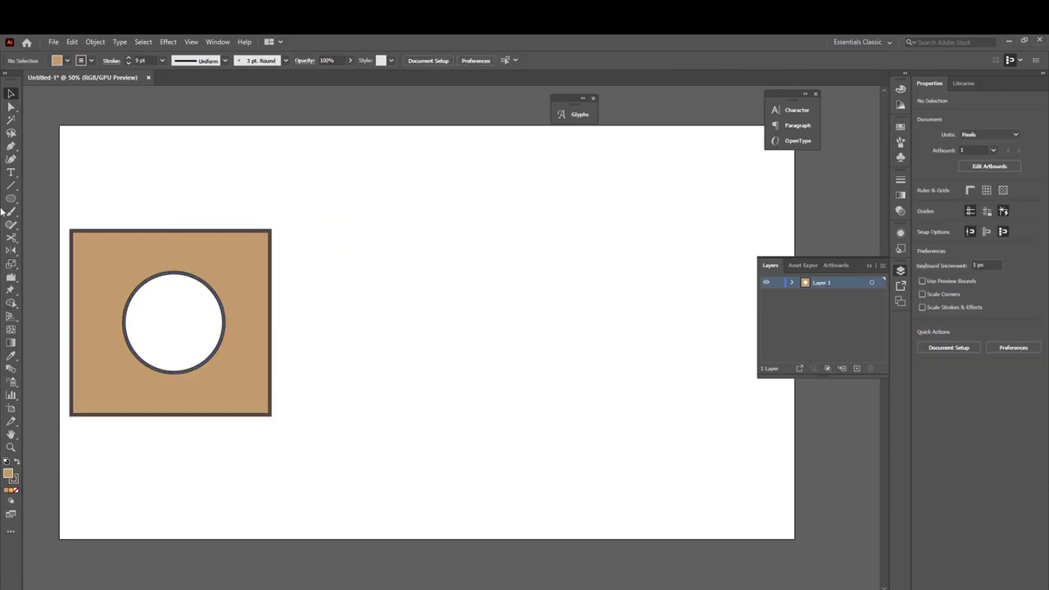
pyautogui.click(11, 146)
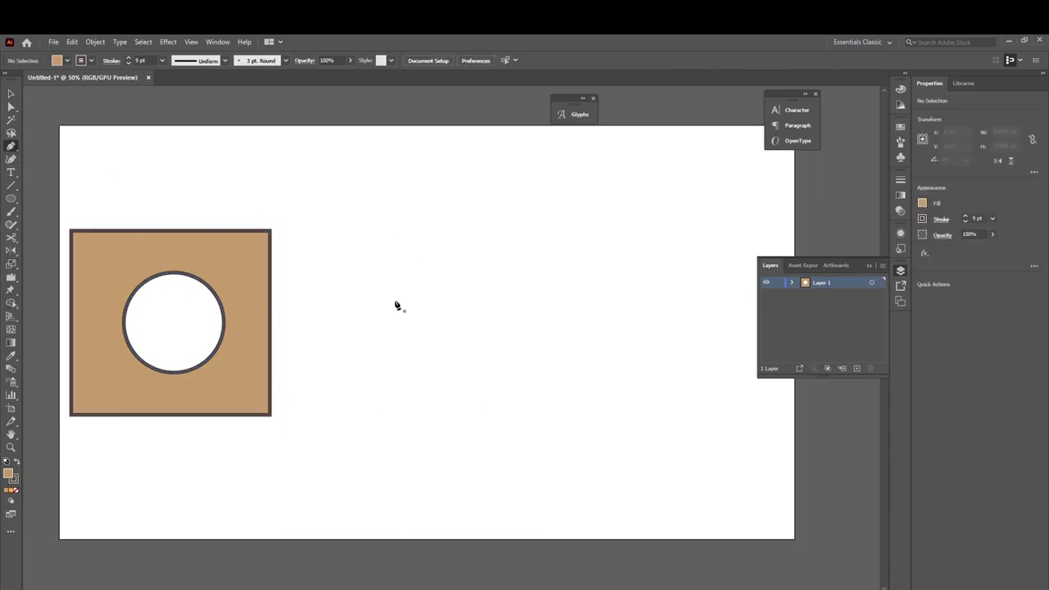
# Draw the curved tan apple outline with the Pen tool, right of the holed square
pyautogui.moveTo(386, 331); pyautogui.dragTo(427, 332)
pyautogui.click(384, 355)
pyautogui.moveTo(377, 429); pyautogui.dragTo(415, 473)
pyautogui.moveTo(421, 431); pyautogui.dragTo(432, 449)
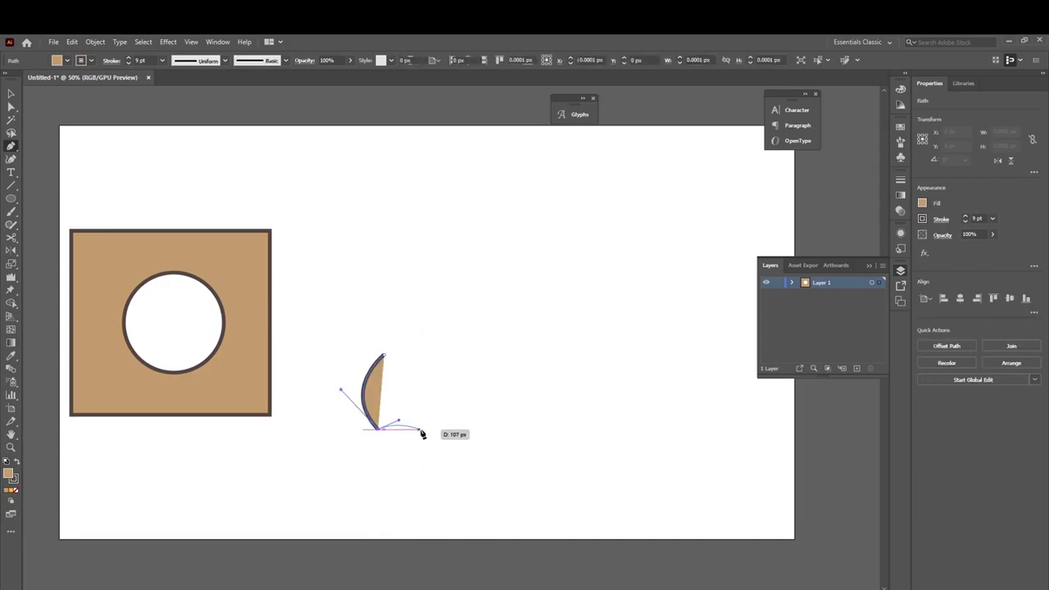
pyautogui.click(422, 430)
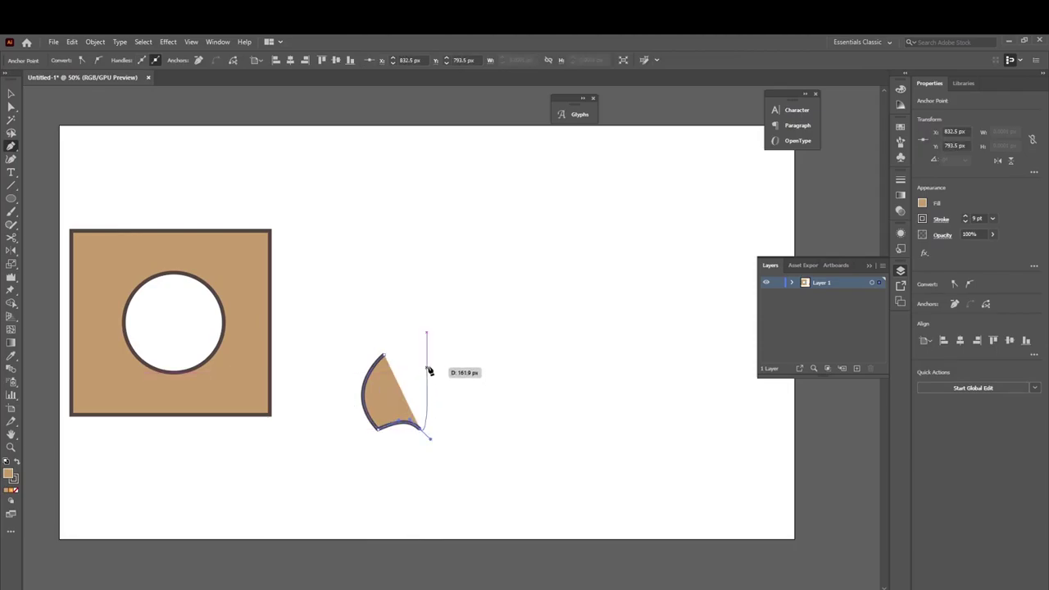
pyautogui.moveTo(427, 365)
pyautogui.mouseDown()
pyautogui.moveTo(379, 336)
pyautogui.moveTo(398, 360)
pyautogui.moveTo(409, 354)
pyautogui.moveTo(363, 344)
pyautogui.moveTo(417, 358)
pyautogui.mouseUp()
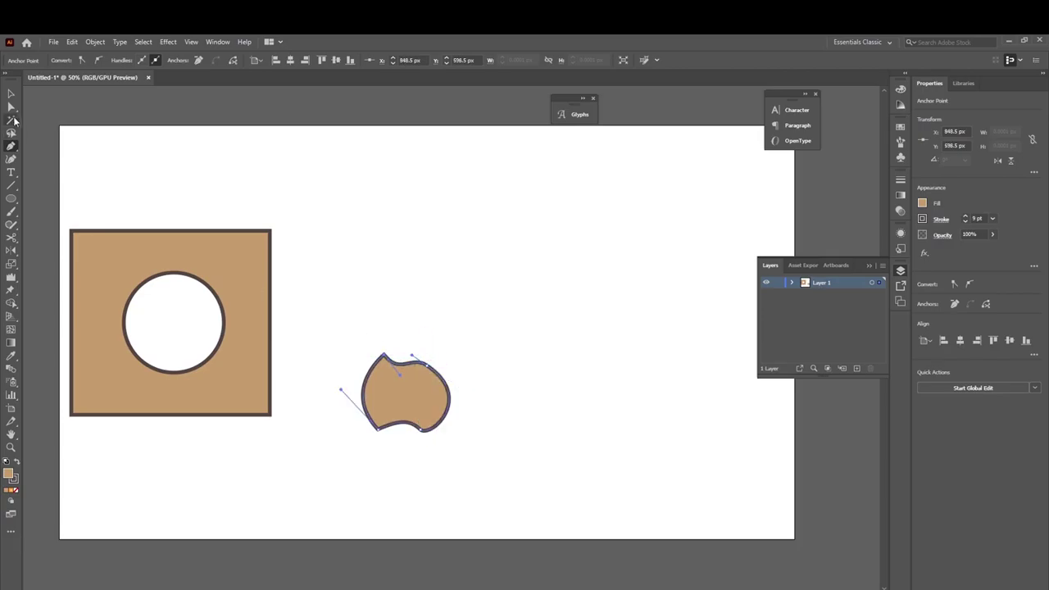
# Raise the apple's right anchor with Direct Selection to form the top notch, then deselect
pyautogui.click(11, 106)
pyautogui.scroll(4, 373, 377)
pyautogui.click(587, 351)
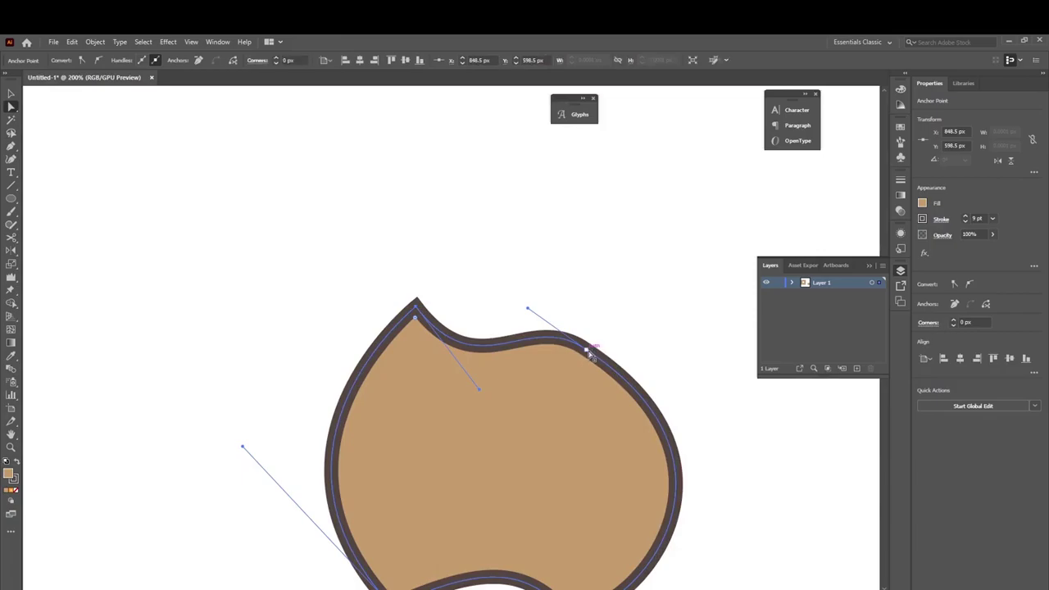
pyautogui.moveTo(588, 353); pyautogui.dragTo(596, 305)
pyautogui.hotkey('ctrl', 'shift', 'a')
pyautogui.scroll(-3, 529, 355)
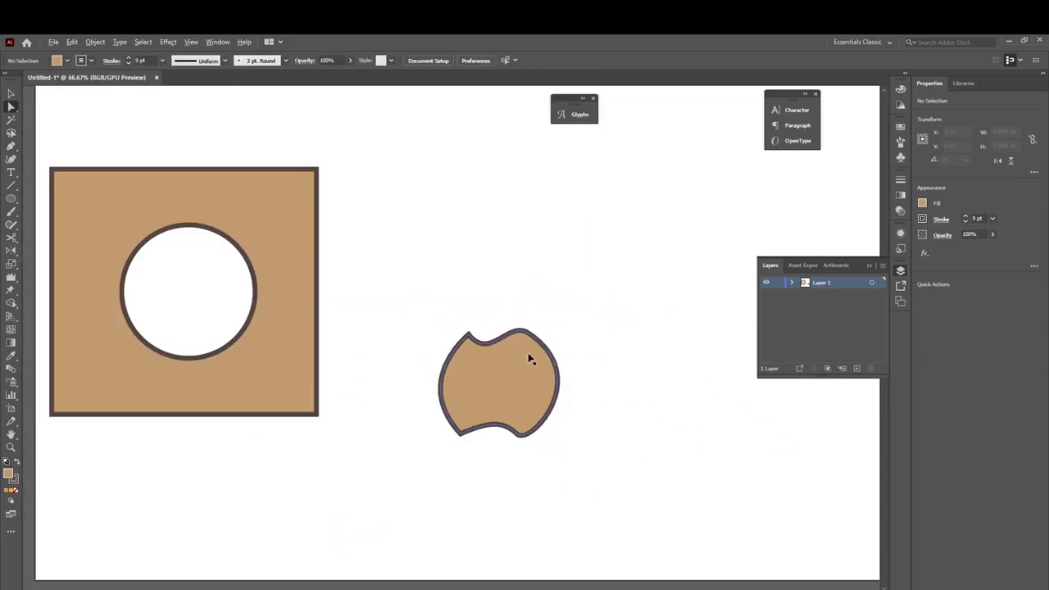
pyautogui.scroll(2, 606, 321)
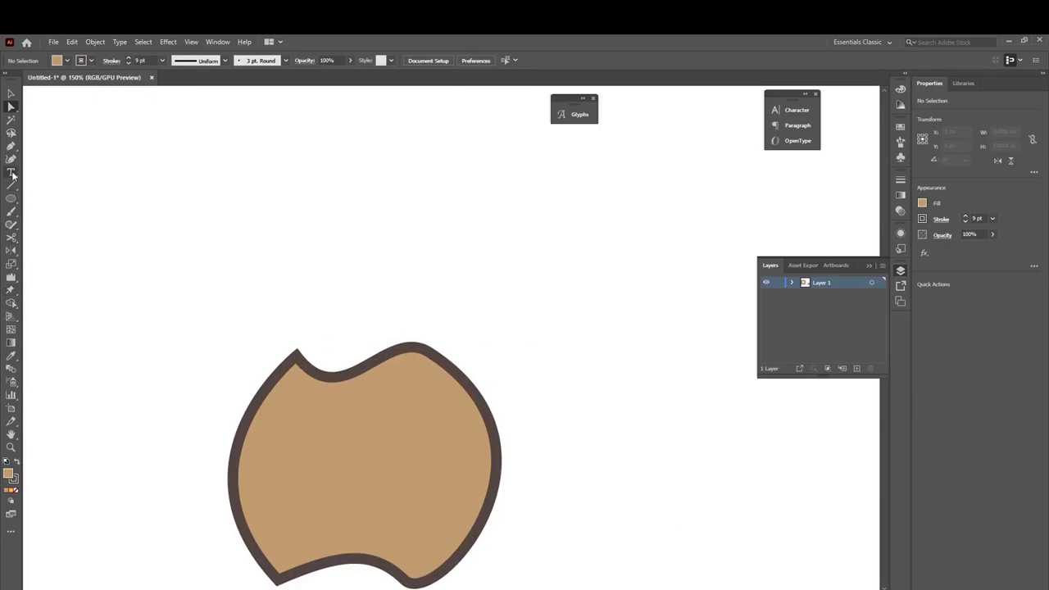
pyautogui.click(11, 146)
# Draw a curved tan leaf with the Pen tool above the apple's notch, then deselect it
pyautogui.moveTo(340, 329); pyautogui.dragTo(410, 253)
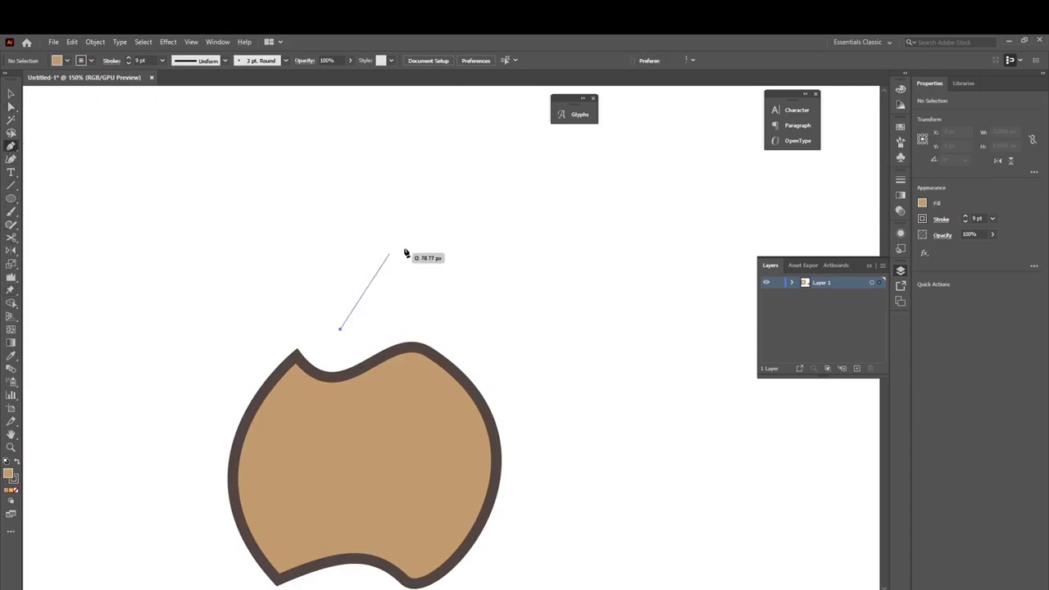
pyautogui.hotkey('ctrl', 'z')
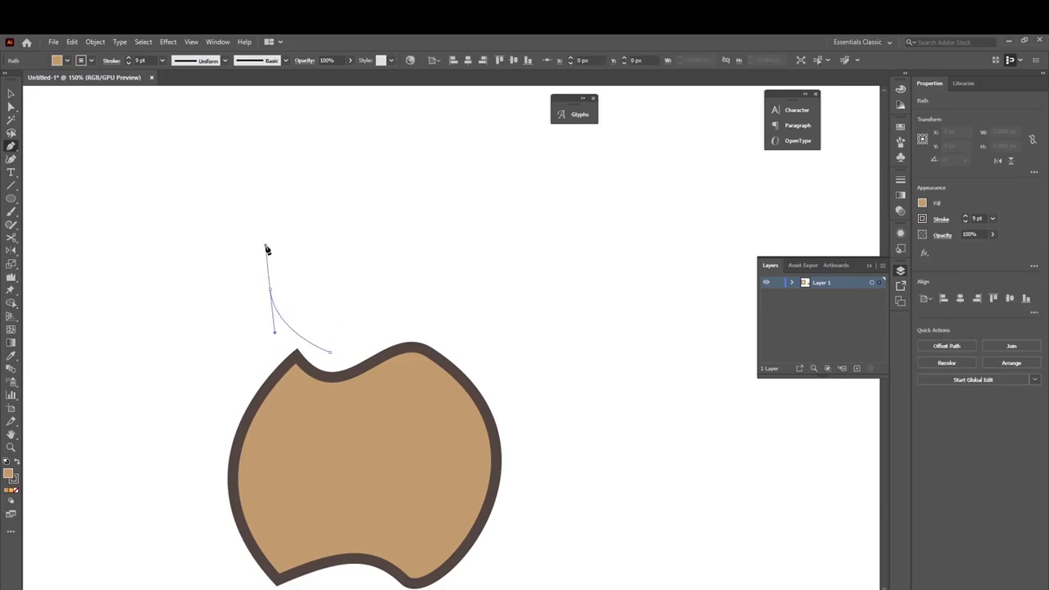
pyautogui.moveTo(264, 248)
pyautogui.mouseDown()
pyautogui.moveTo(348, 337)
pyautogui.moveTo(327, 445)
pyautogui.mouseUp()
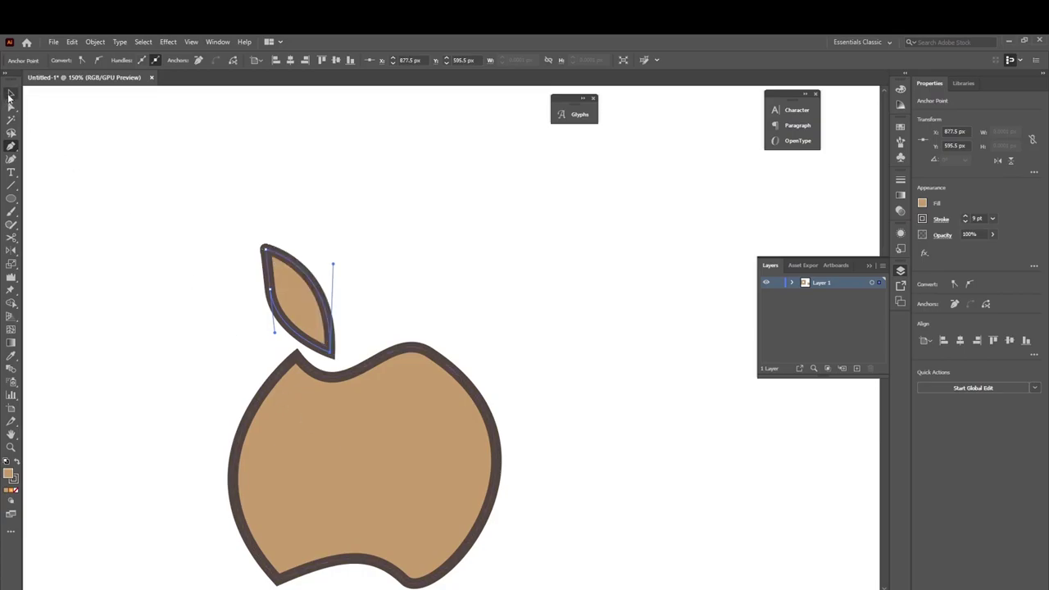
pyautogui.click(10, 95)
pyautogui.click(129, 236)
# Draw a circle over the apple's upper right and select it with the apple body
pyautogui.click(11, 199)
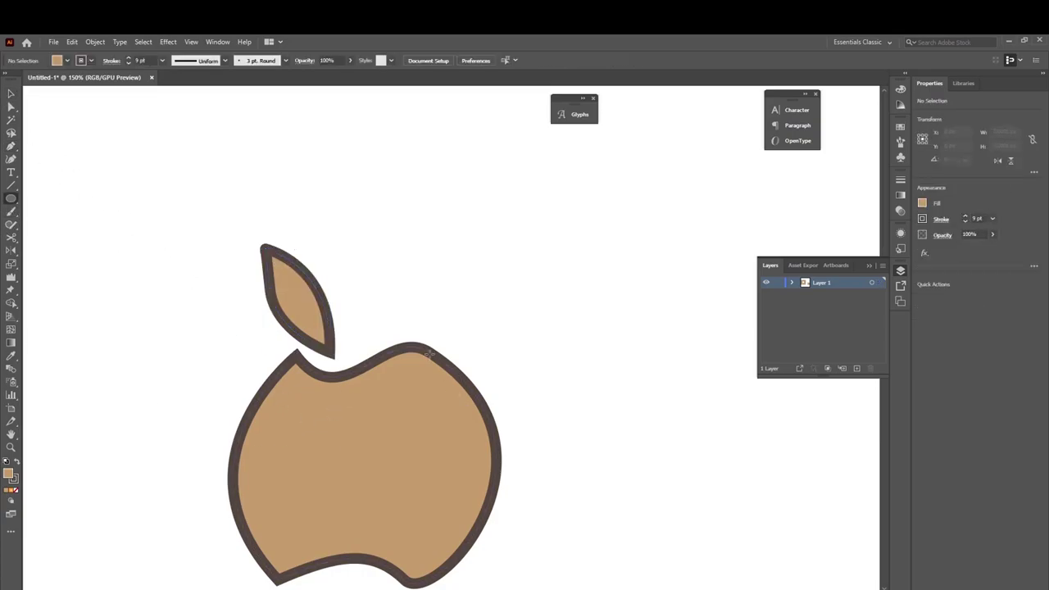
pyautogui.moveTo(410, 313); pyautogui.dragTo(556, 457)
pyautogui.press('v')
pyautogui.click(608, 433)
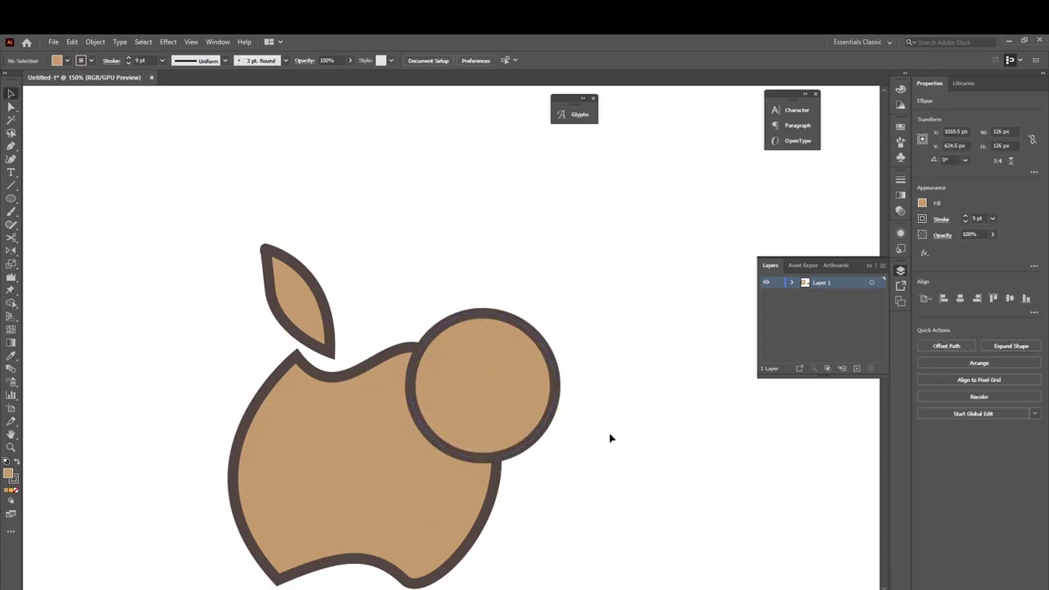
pyautogui.click(525, 400)
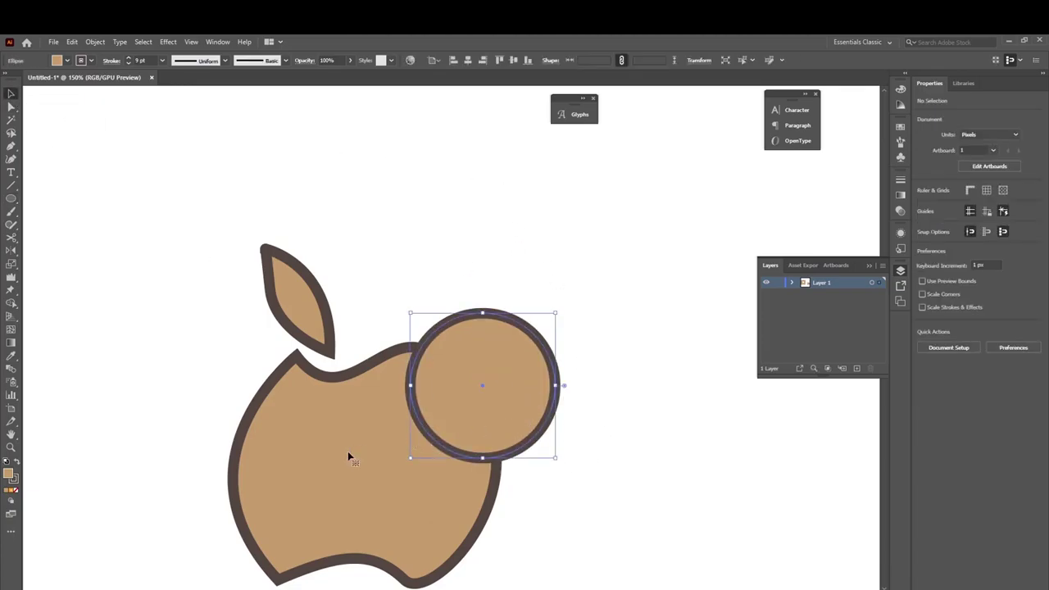
pyautogui.click(345, 455)
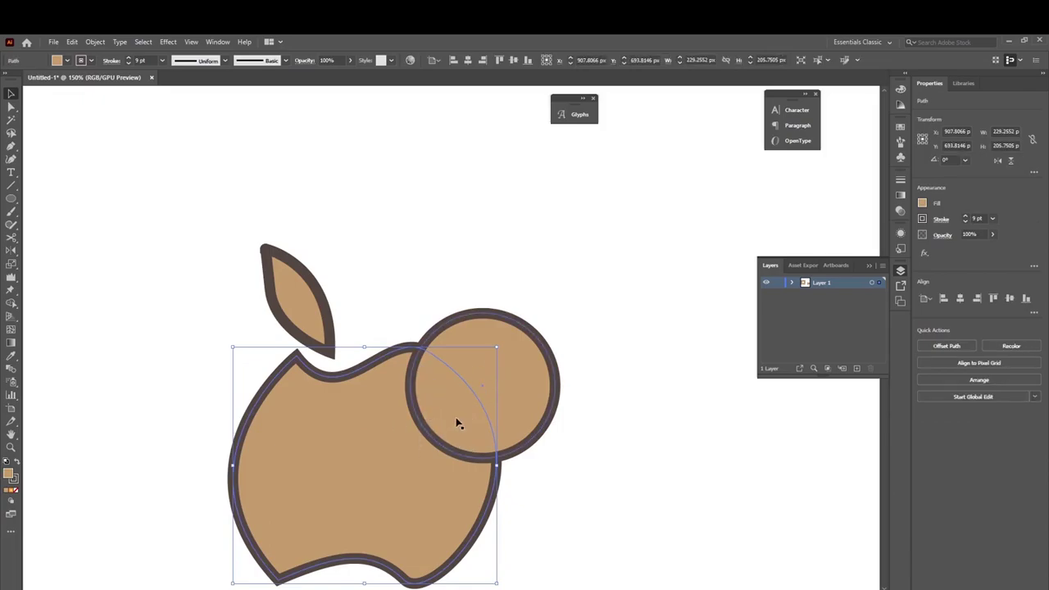
# Try removing the overlapping circle from the apple with Shape Builder, then undo it
pyautogui.click(12, 303)
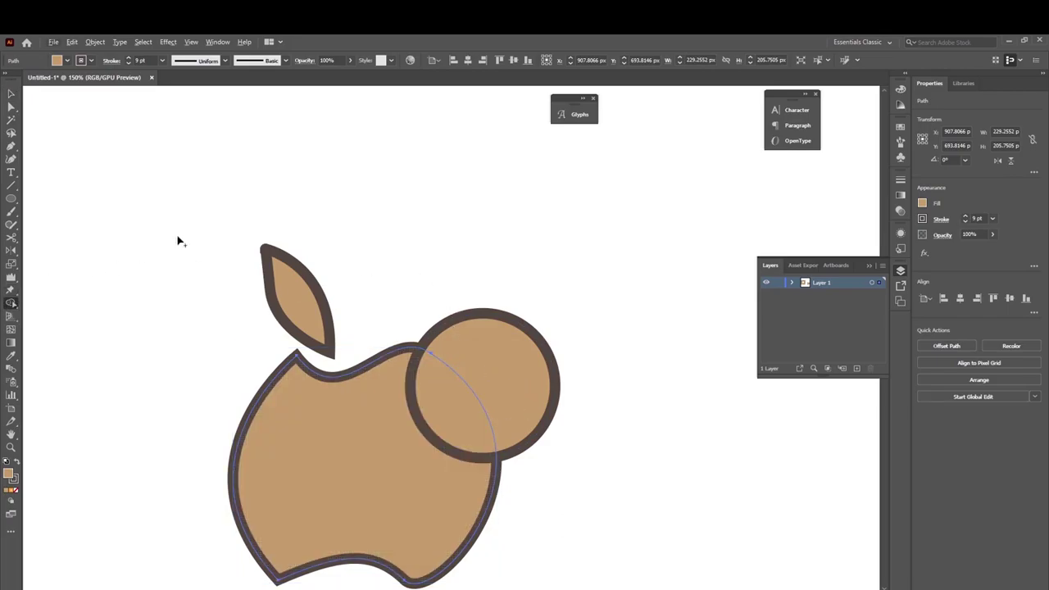
pyautogui.click(8, 92)
pyautogui.click(154, 287)
pyautogui.click(437, 536)
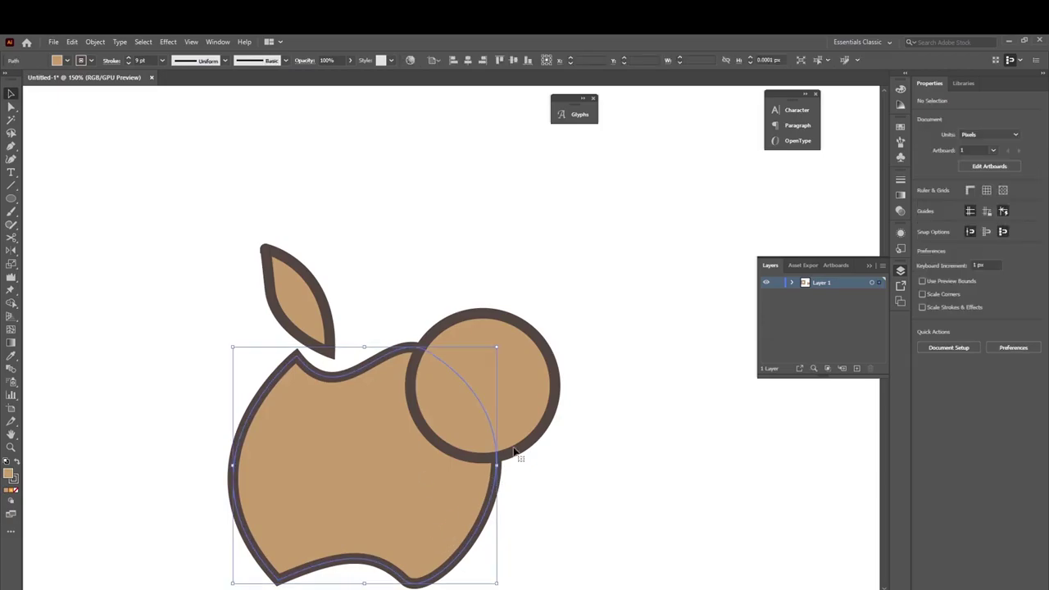
pyautogui.click(531, 428)
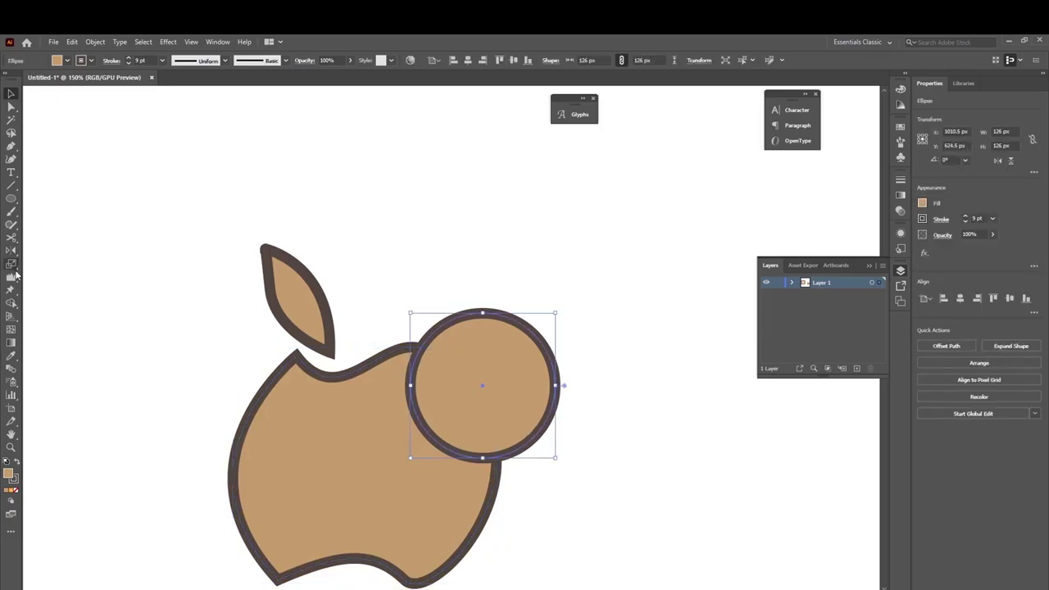
pyautogui.click(12, 304)
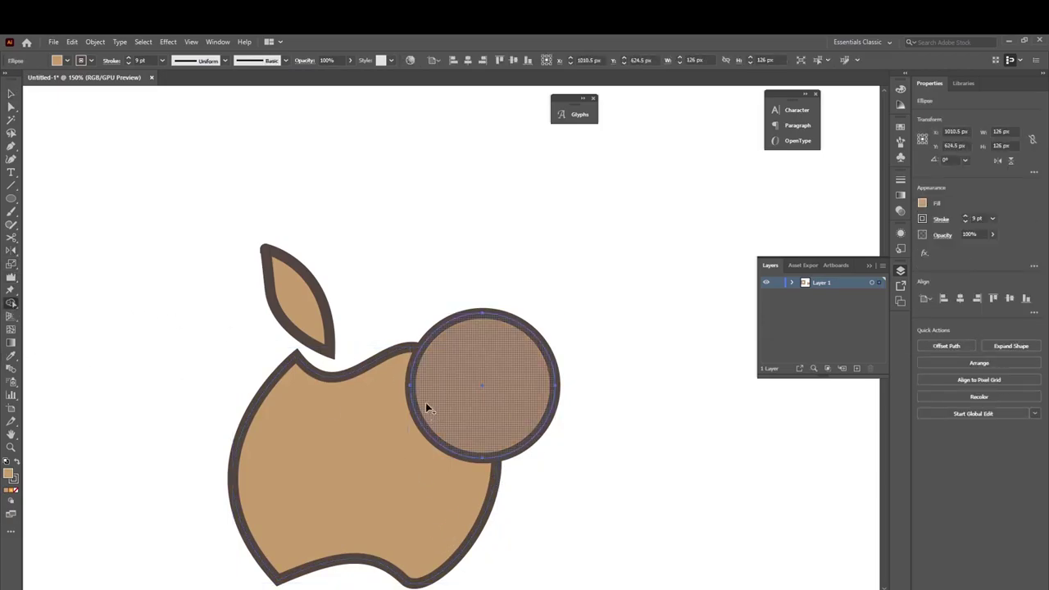
pyautogui.keyDown('alt'); pyautogui.click(442, 408); pyautogui.keyUp('alt')
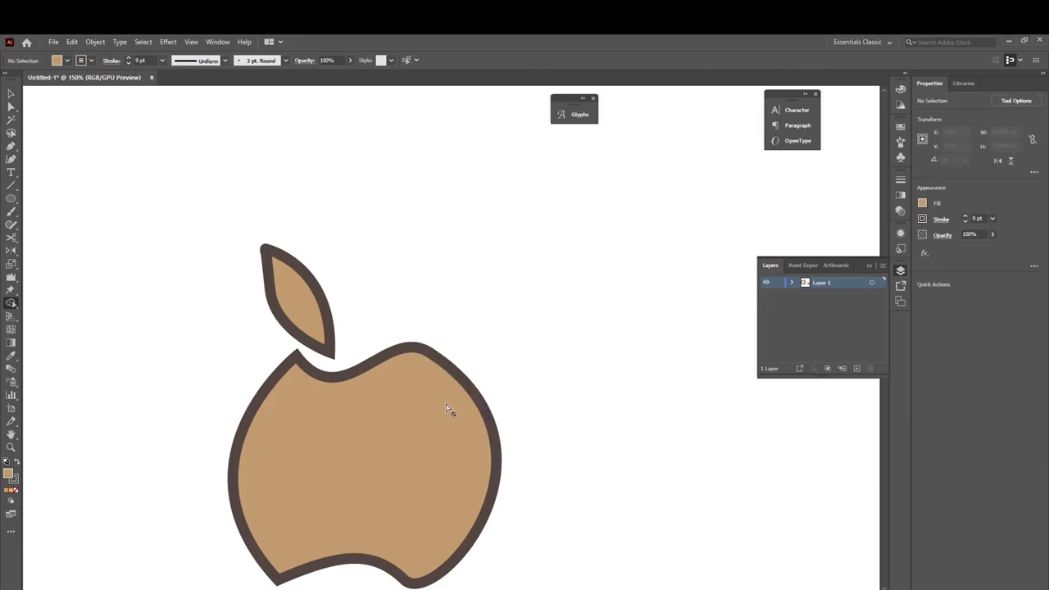
pyautogui.hotkey('ctrl', 'z')
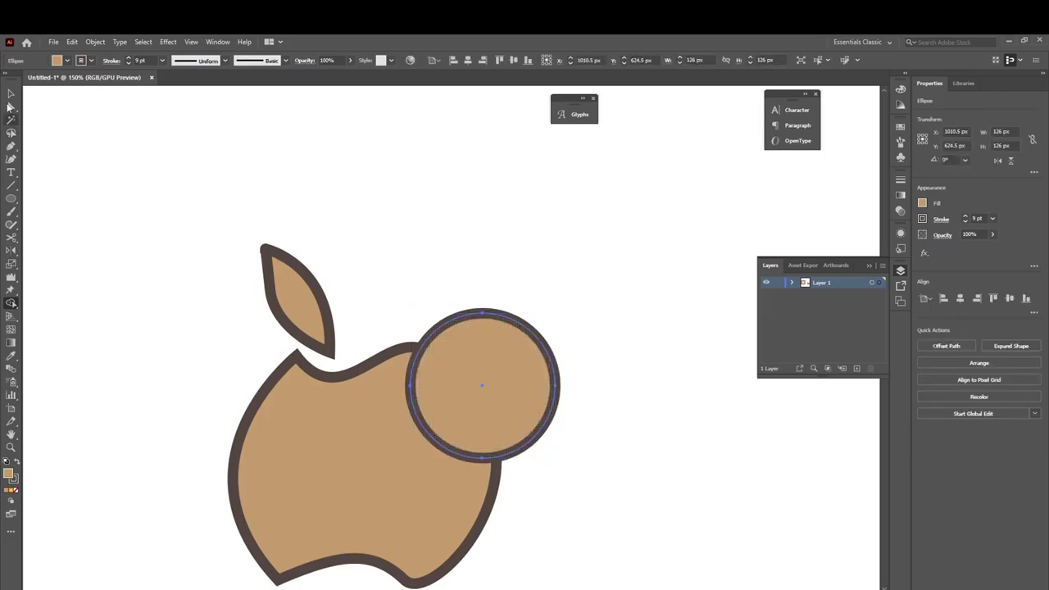
# Expand the bite circle to a plain path and fill it yellow
pyautogui.click(504, 383)
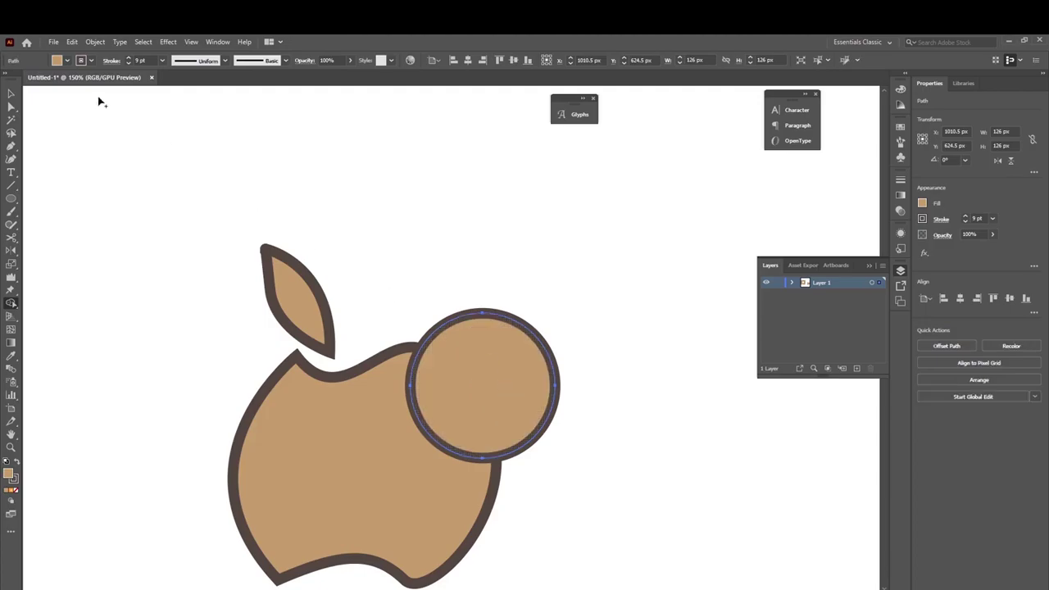
pyautogui.click(66, 60)
pyautogui.click(53, 86)
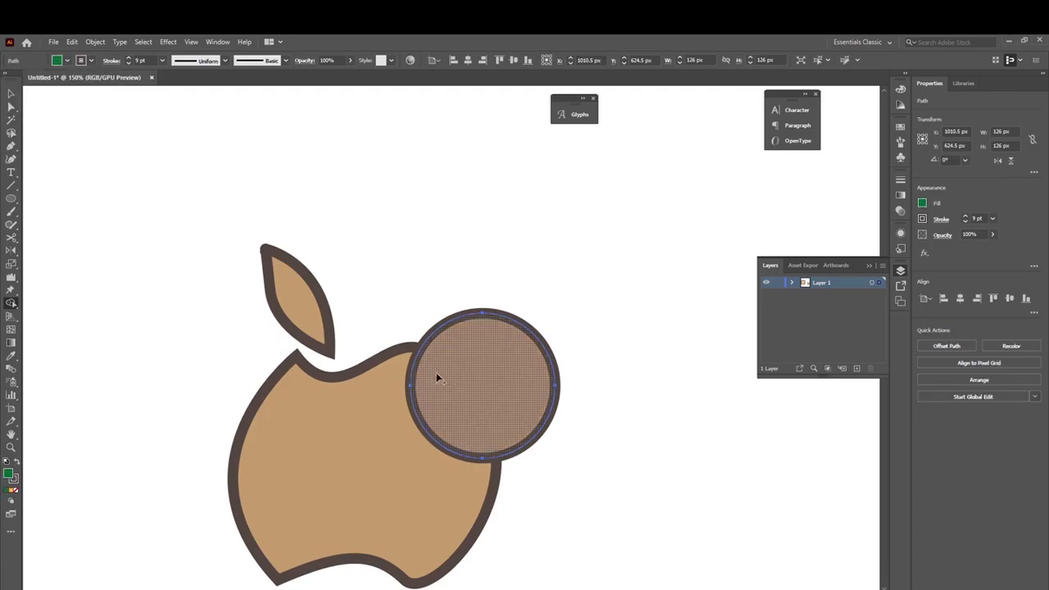
pyautogui.click(11, 93)
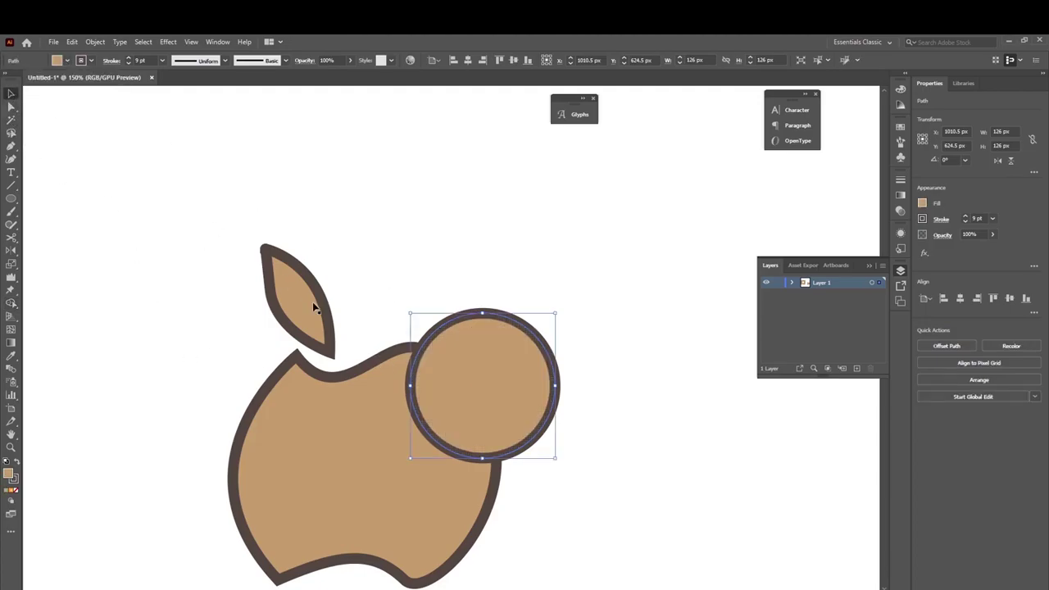
pyautogui.click(66, 60)
pyautogui.click(46, 79)
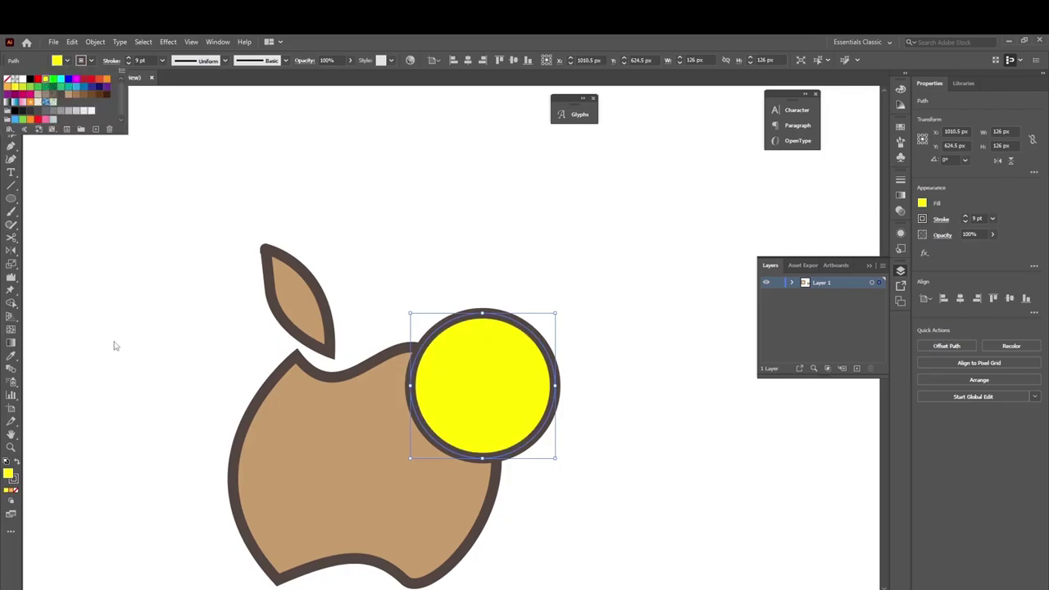
pyautogui.click(631, 358)
# Try splitting the apple's overlap, undo it, and delete the circle from the apple
pyautogui.click(360, 467)
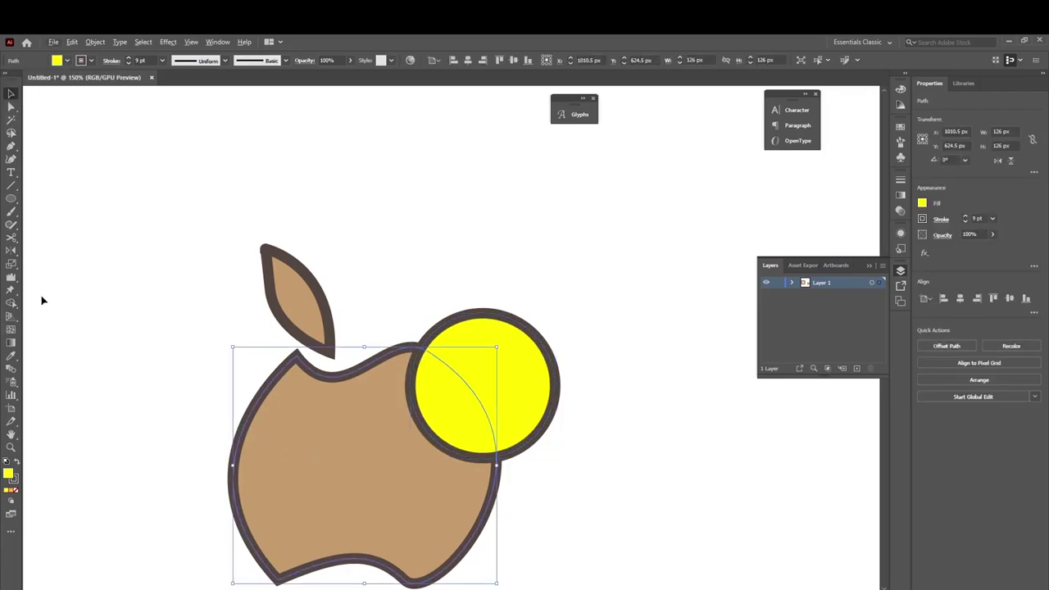
pyautogui.click(11, 303)
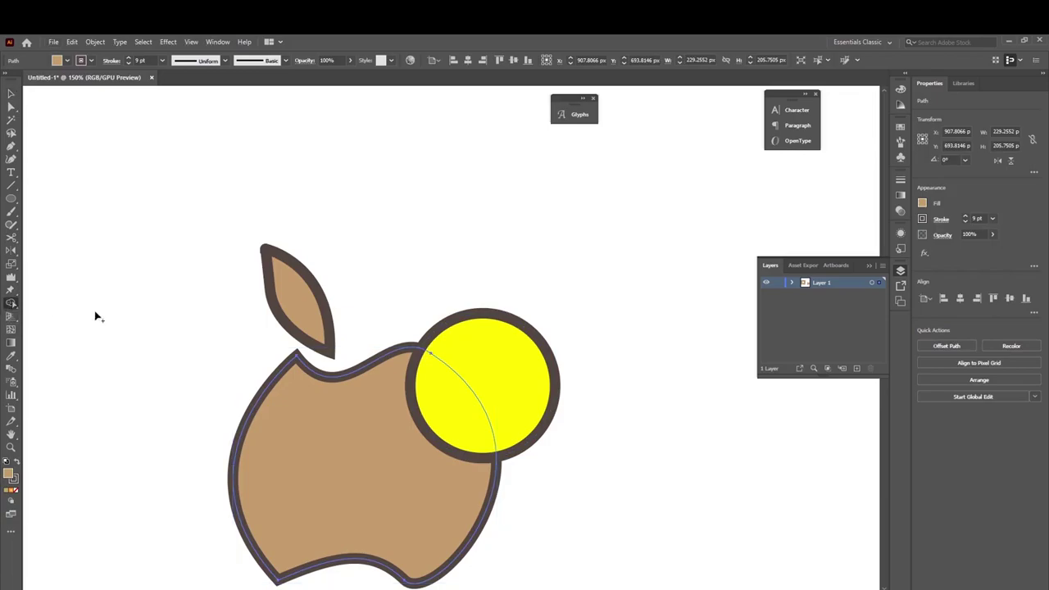
pyautogui.click(463, 425)
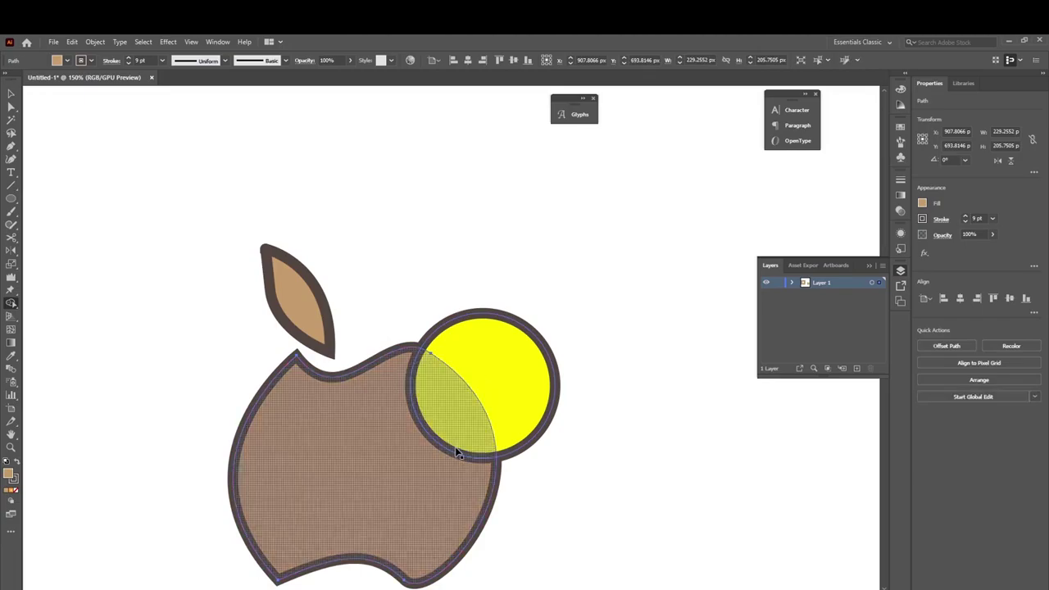
pyautogui.hotkey('ctrl', 'z')
pyautogui.hotkey('ctrl', 'z')
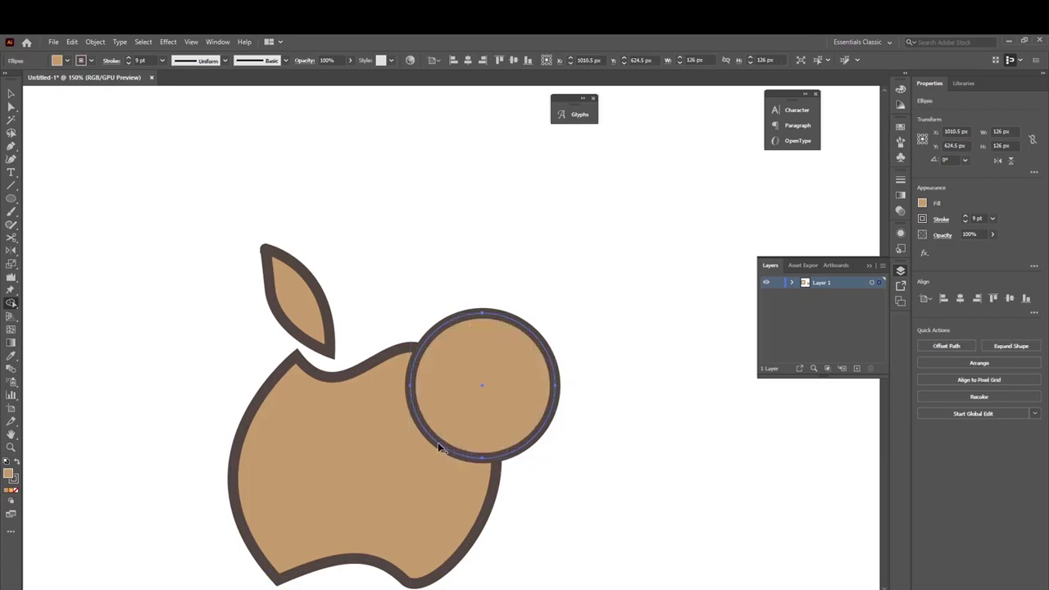
pyautogui.keyDown('alt'); pyautogui.click(473, 391); pyautogui.keyUp('alt')
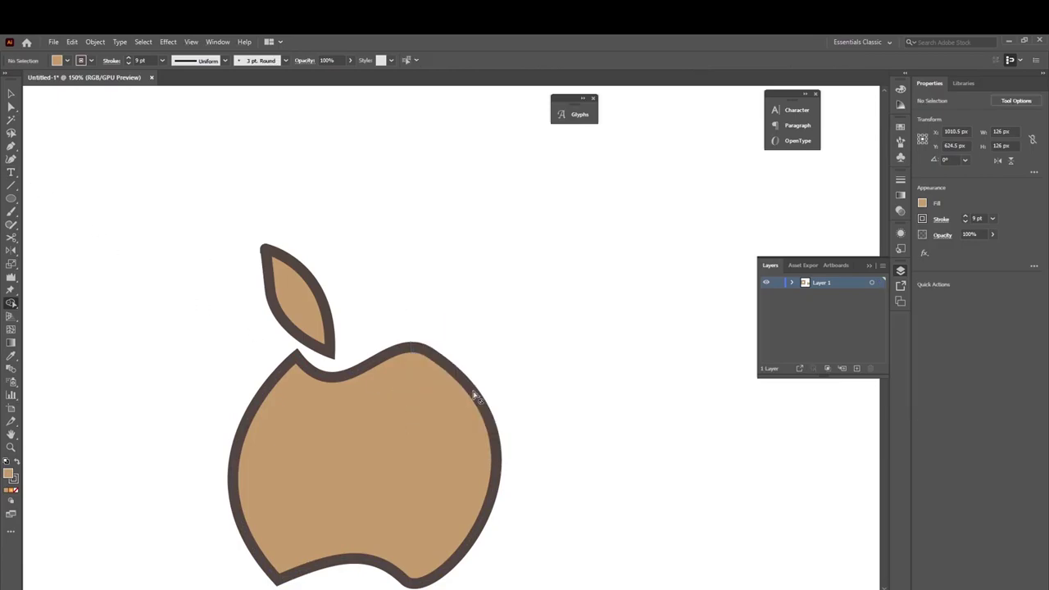
pyautogui.click(10, 93)
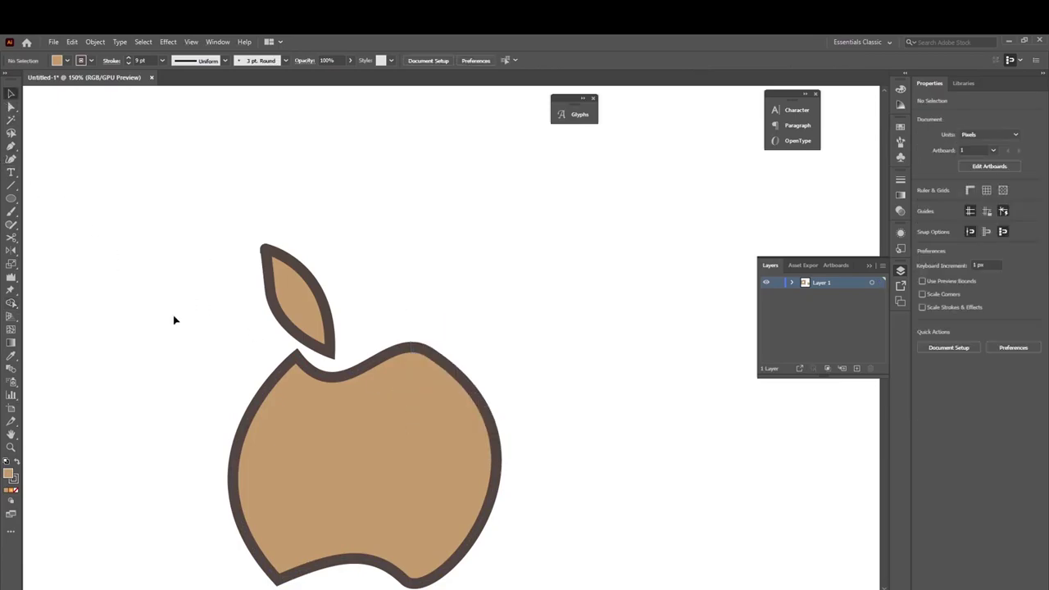
# Set the apple body's stroke to None
pyautogui.rightClick(330, 436)
pyautogui.click(320, 396)
pyautogui.click(336, 432)
pyautogui.click(57, 61)
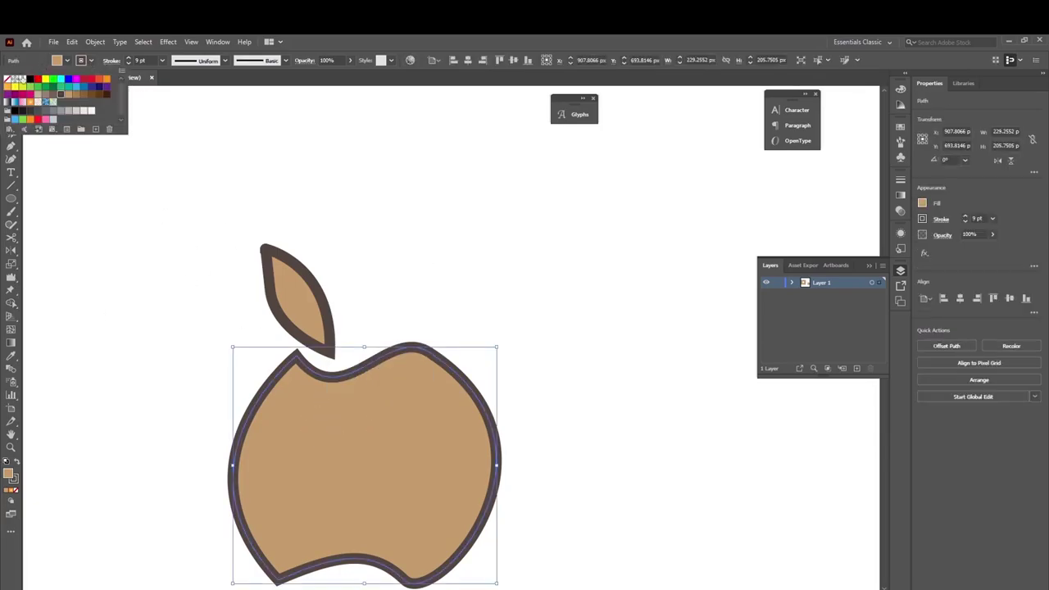
pyautogui.click(10, 80)
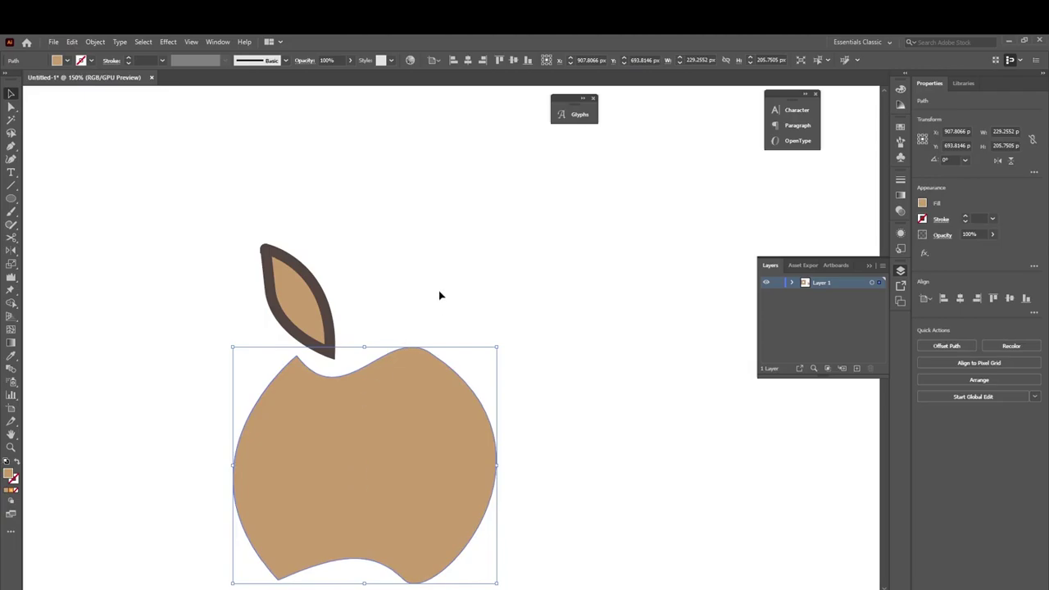
# Set the leaf's stroke to None
pyautogui.click(298, 302)
pyautogui.click(82, 60)
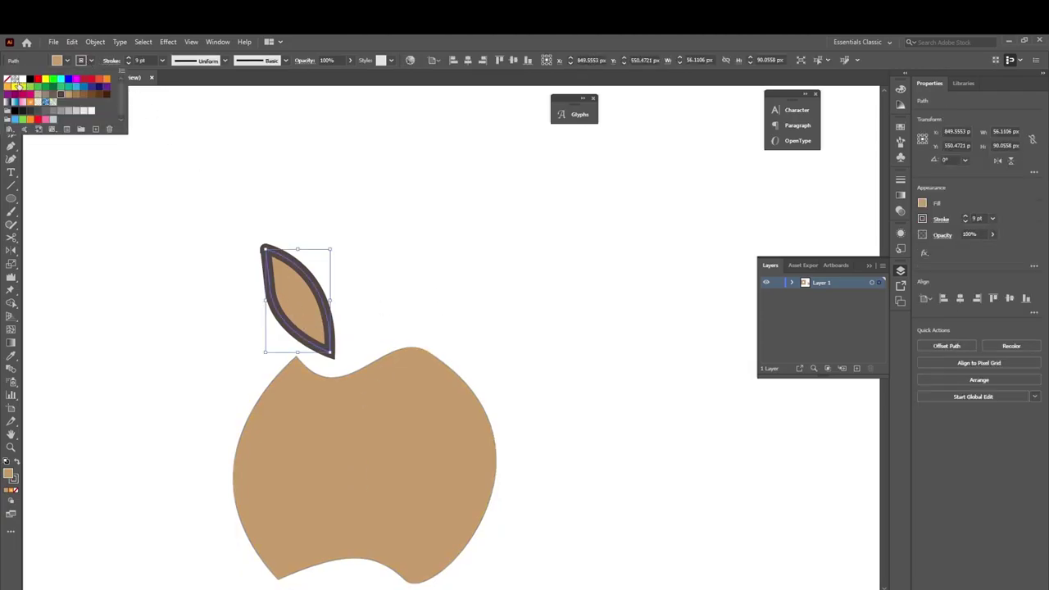
pyautogui.click(10, 81)
pyautogui.click(486, 331)
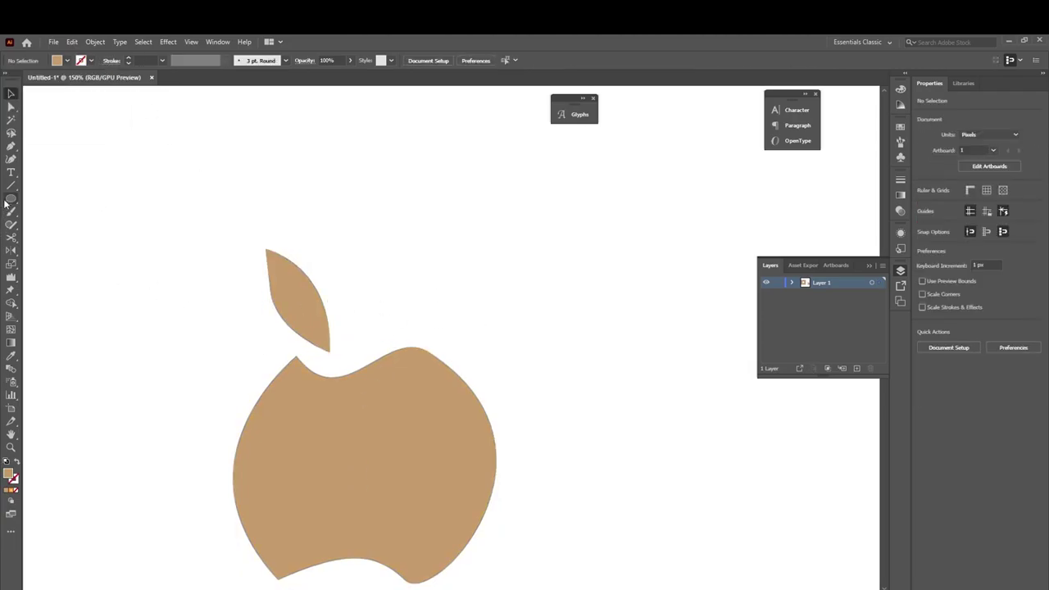
# Draw a circle over the apple's upper-right edge and select it with the apple body
pyautogui.press('l')
pyautogui.moveTo(425, 322); pyautogui.dragTo(555, 465)
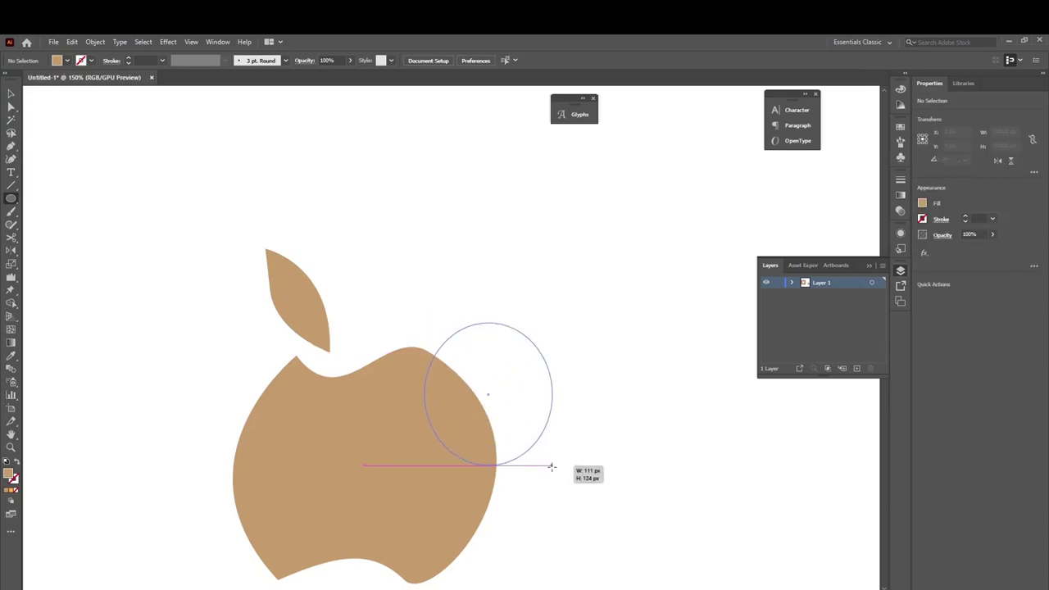
pyautogui.press('v')
pyautogui.click(235, 309)
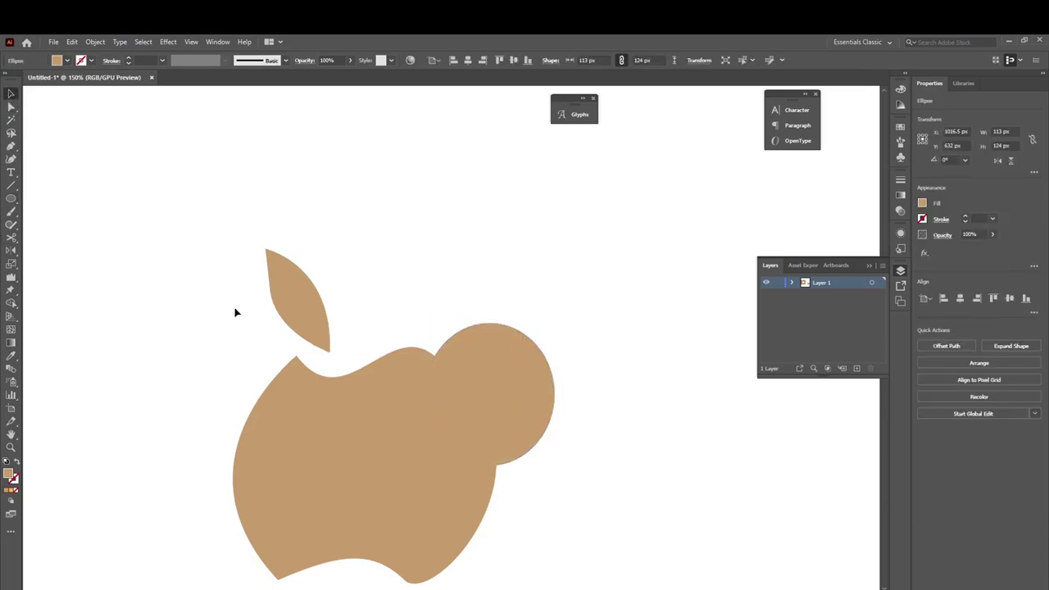
pyautogui.click(502, 418)
pyautogui.click(386, 462)
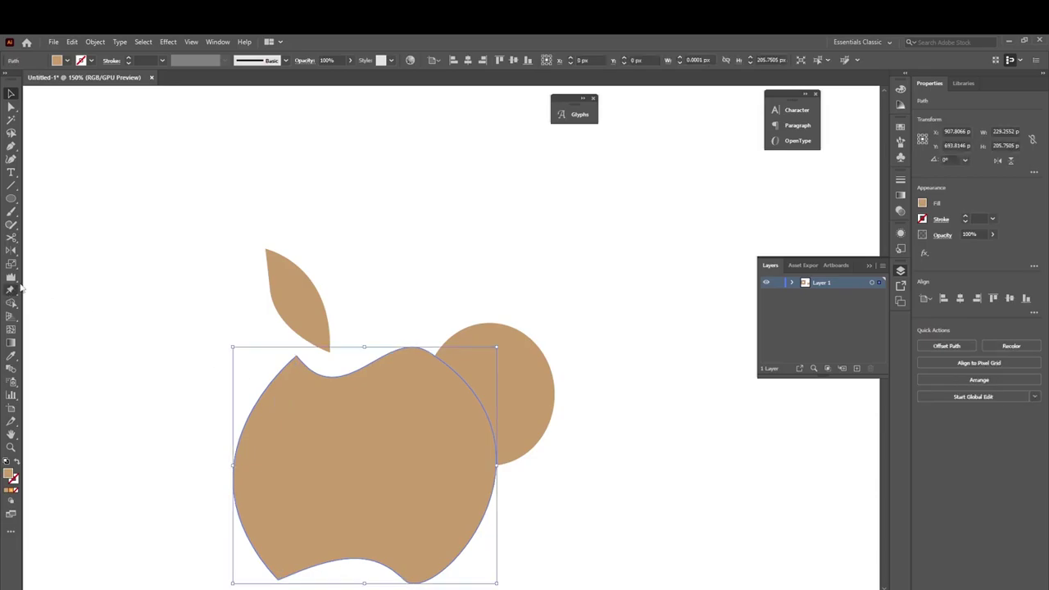
pyautogui.click(492, 386)
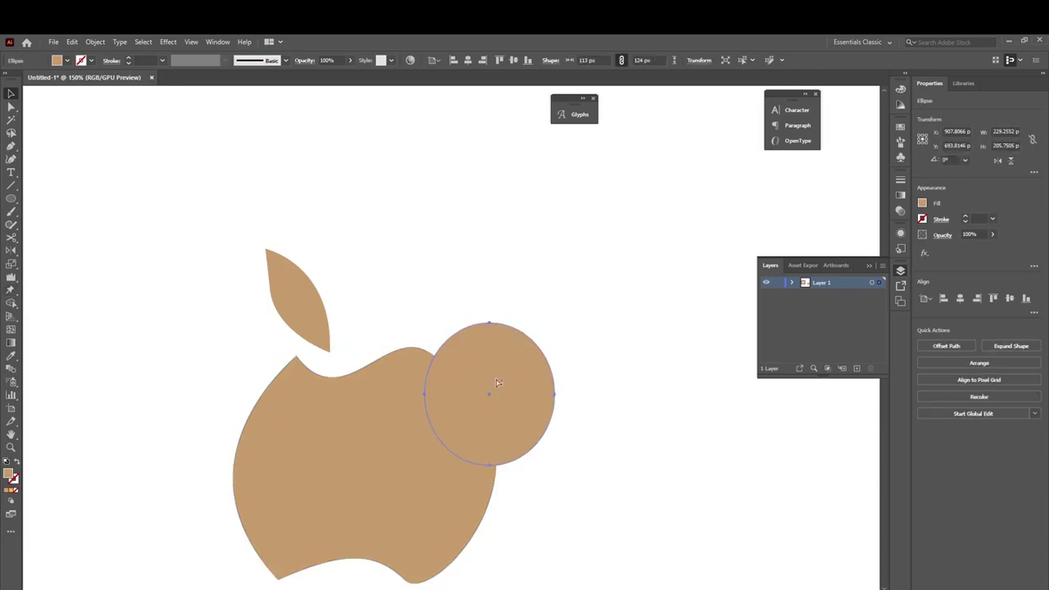
pyautogui.keyDown('shift'); pyautogui.click(356, 440); pyautogui.keyUp('shift')
# Use Shape Builder to delete the overlap and the circle's leftover crescent, leaving the bite
pyautogui.click(11, 302)
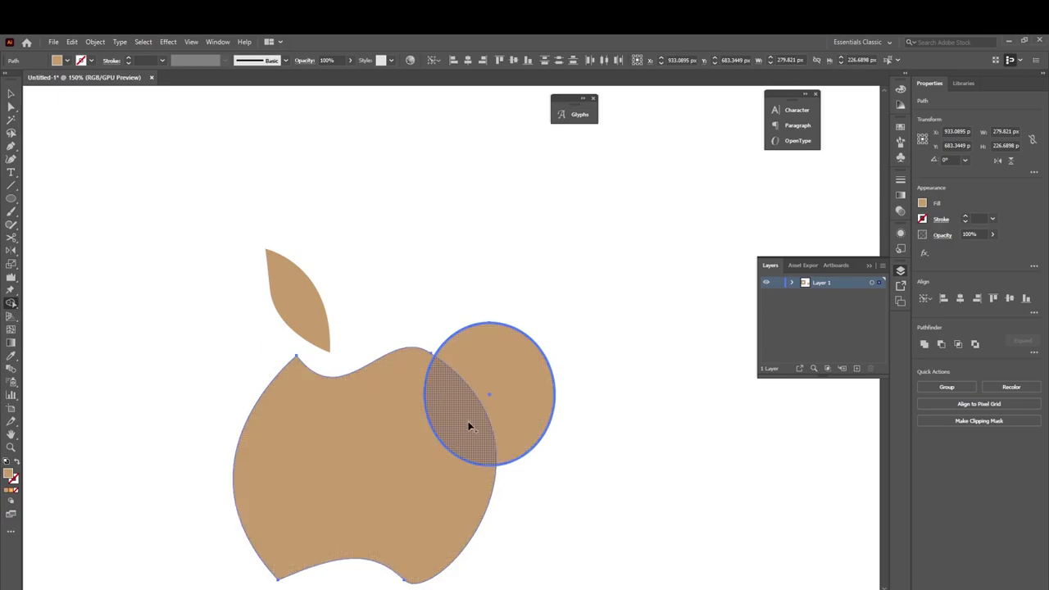
pyautogui.keyDown('alt'); pyautogui.click(438, 400); pyautogui.keyUp('alt')
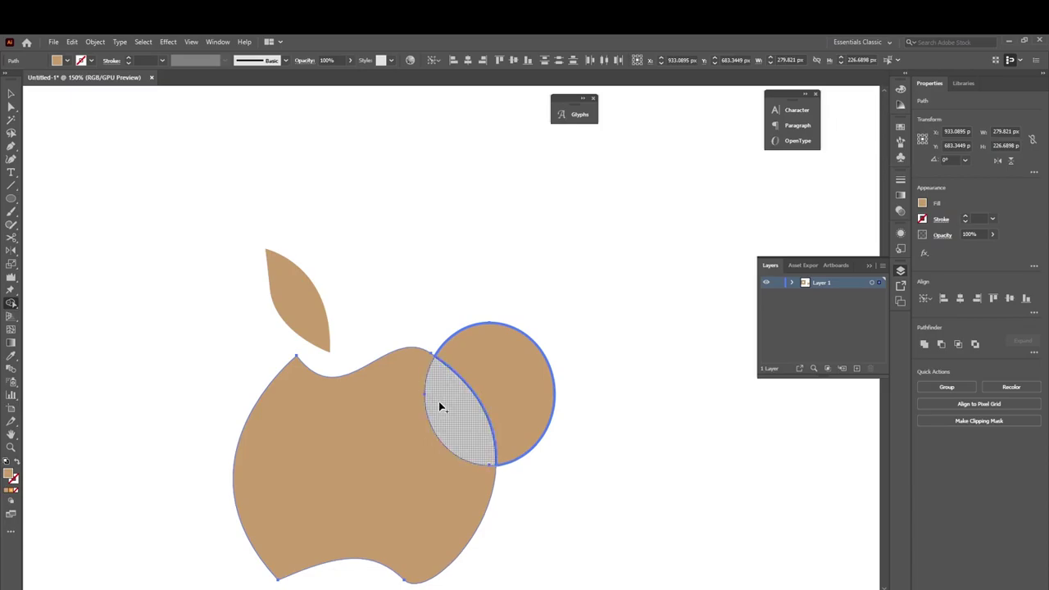
pyautogui.press('v')
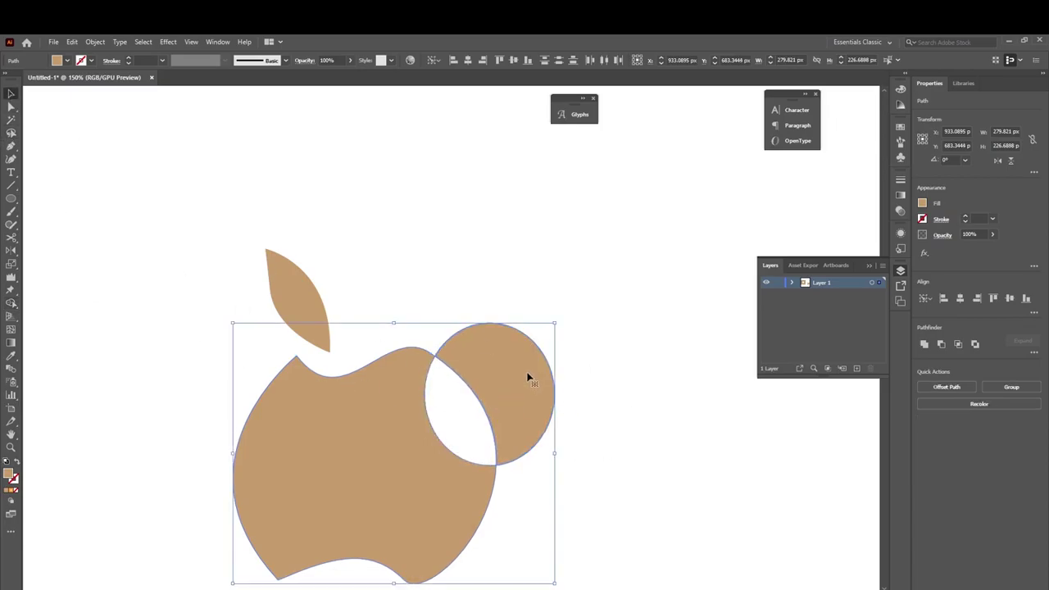
pyautogui.press('Delete')
pyautogui.press('super')
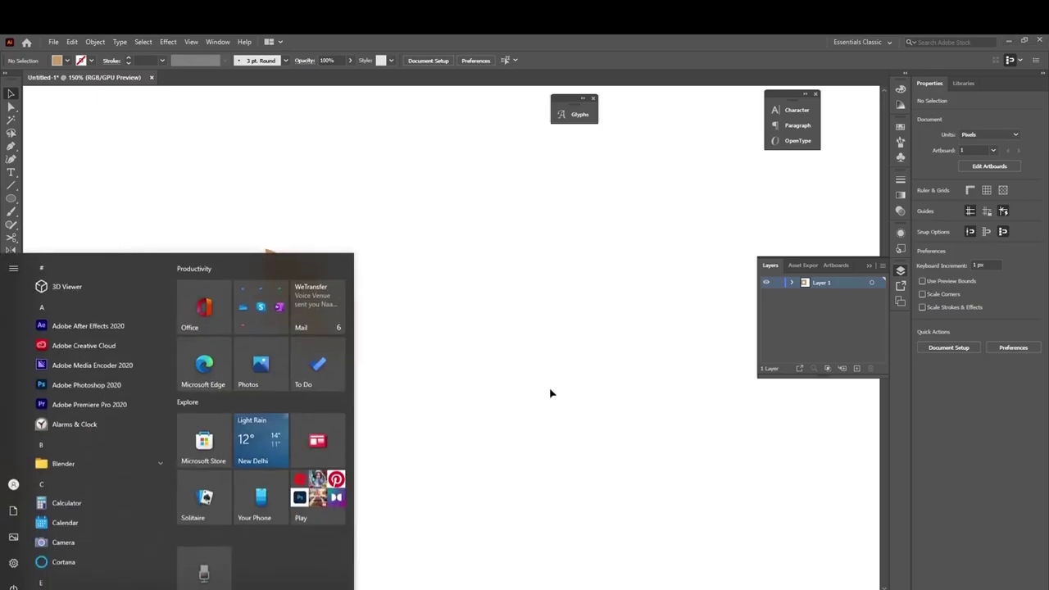
pyautogui.press('Escape')
pyautogui.hotkey('ctrl', 'z')
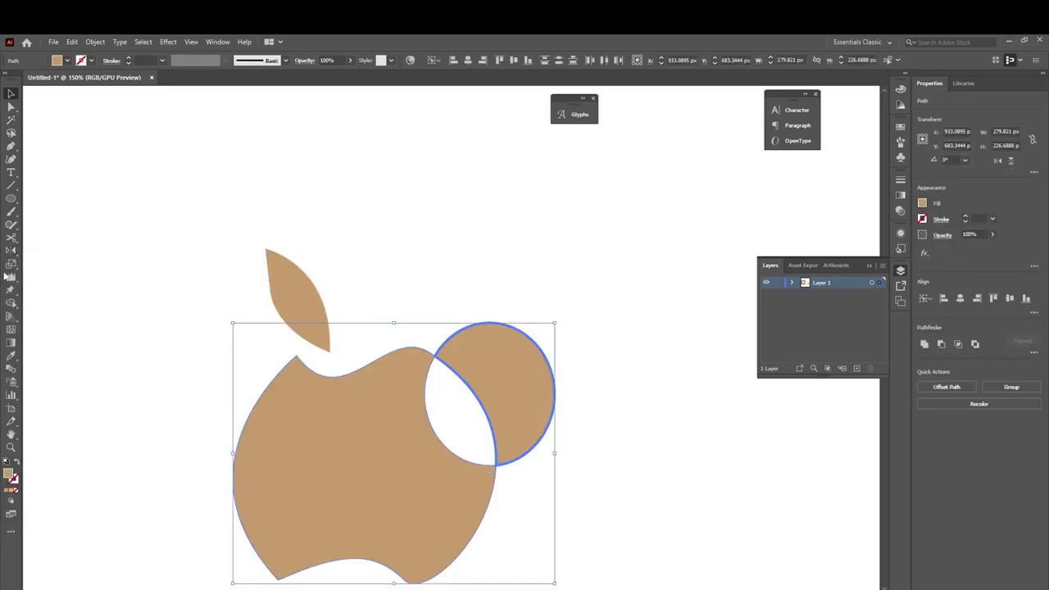
pyautogui.click(11, 304)
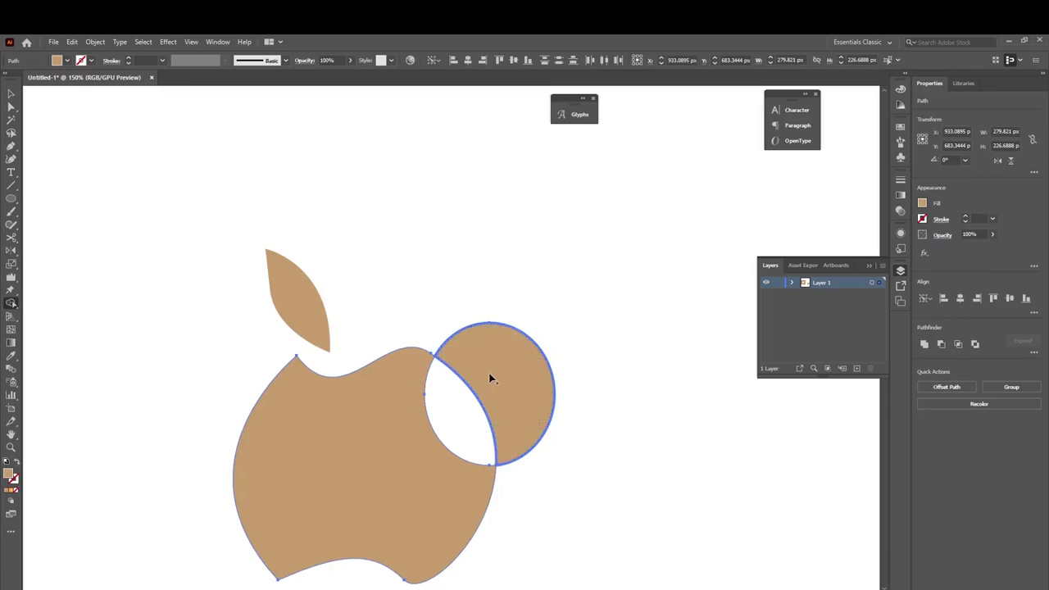
pyautogui.keyDown('alt'); pyautogui.click(488, 377); pyautogui.keyUp('alt')
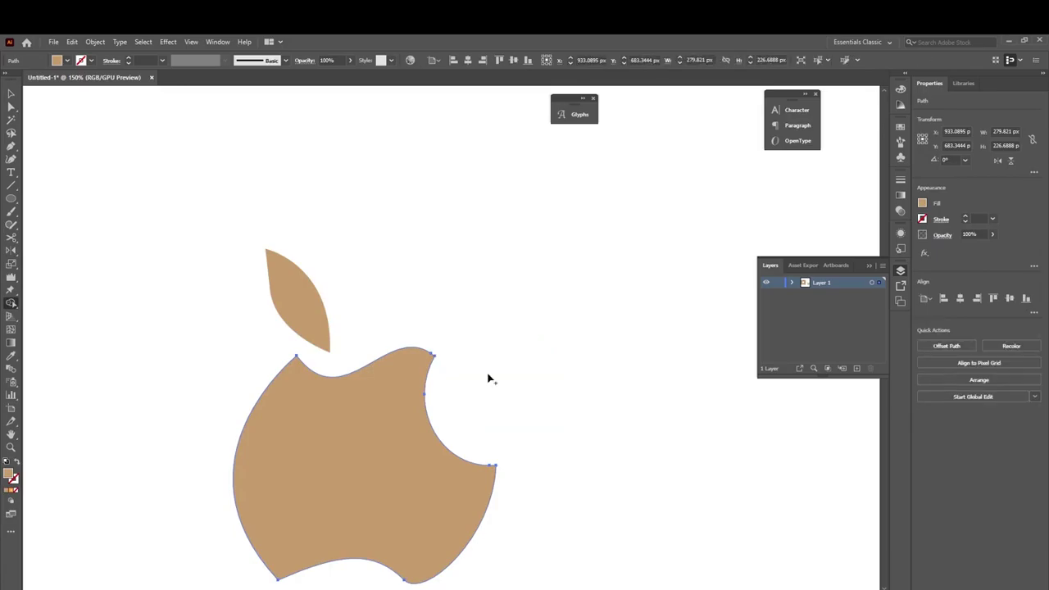
pyautogui.click(11, 93)
# Zoom out to 33.33% to show the apple and holed square, and open the Shape Builder flyout
pyautogui.click(597, 379)
pyautogui.scroll(-3, 601, 370)
pyautogui.scroll(-1, 602, 369)
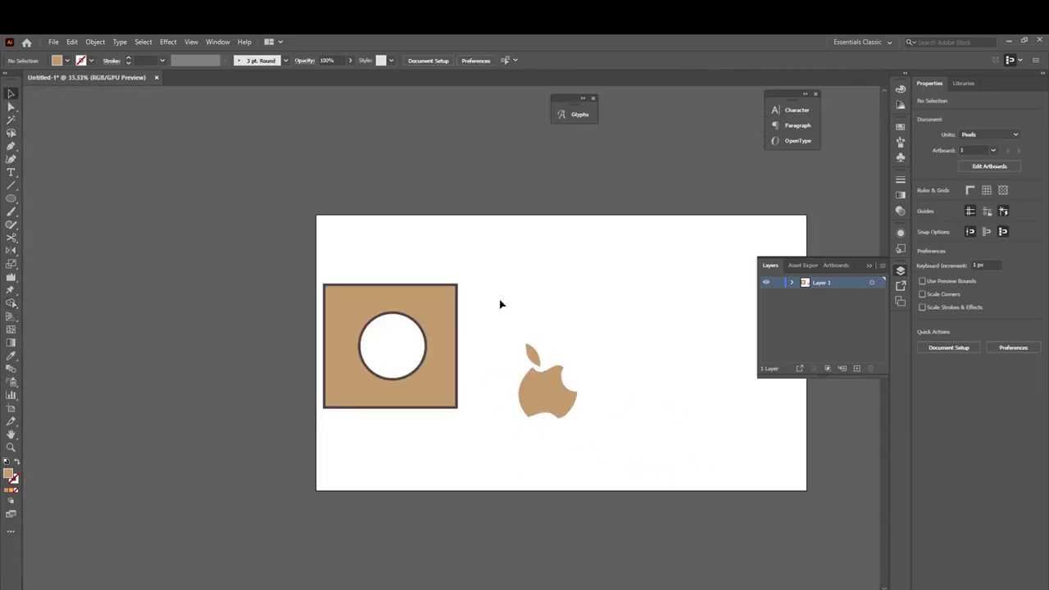
pyautogui.scroll(1, 641, 385)
pyautogui.scroll(1, 461, 508)
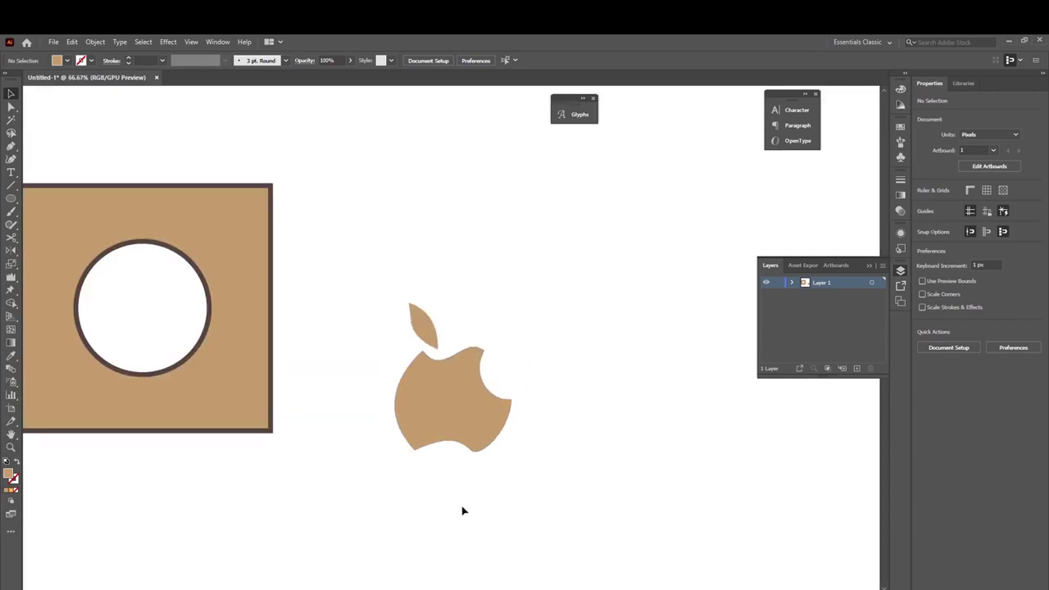
pyautogui.scroll(-2, 424, 426)
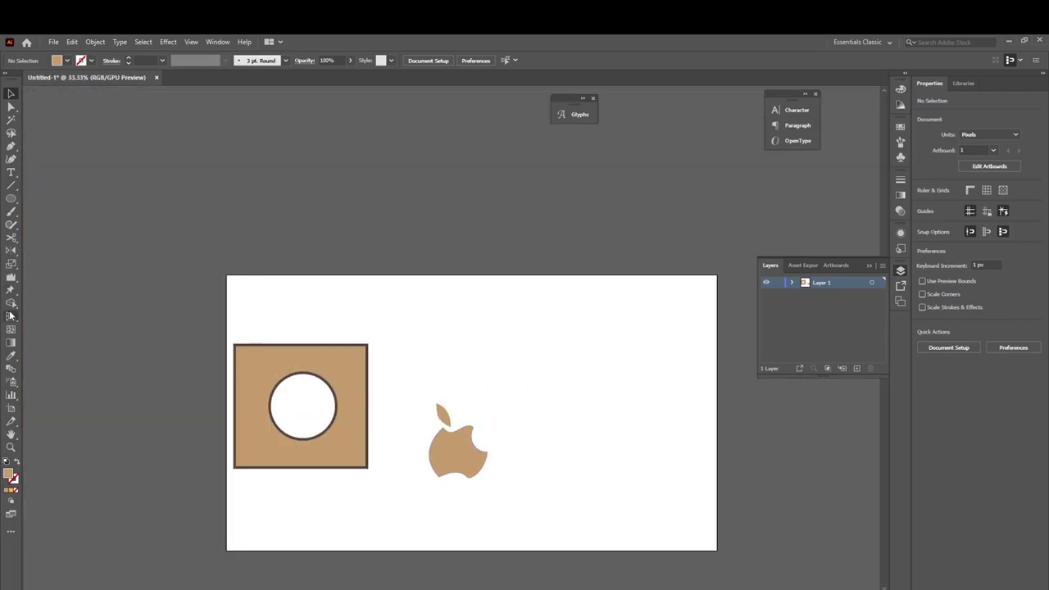
pyautogui.click(12, 303)
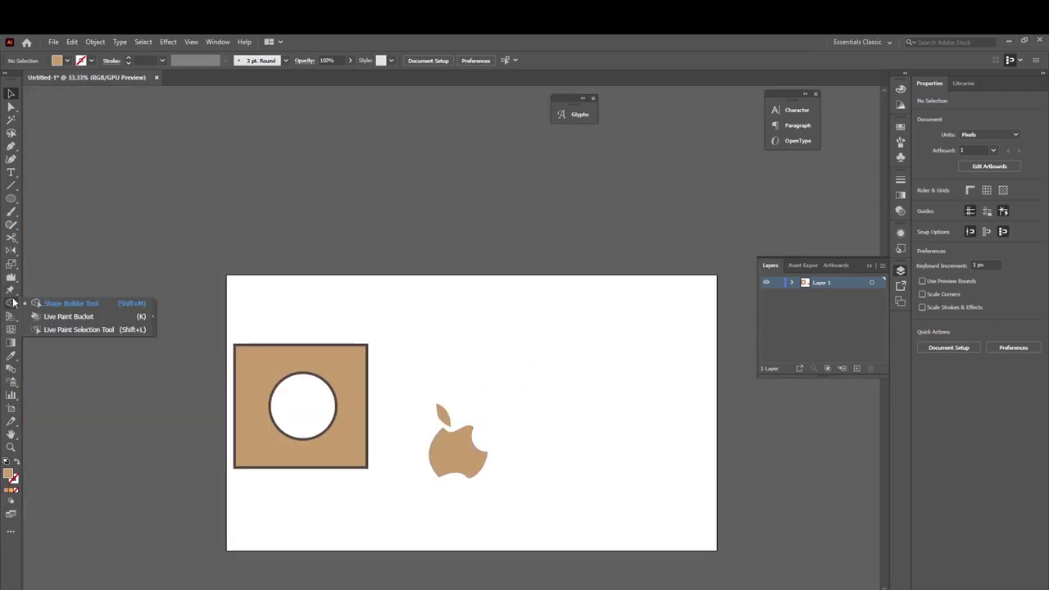